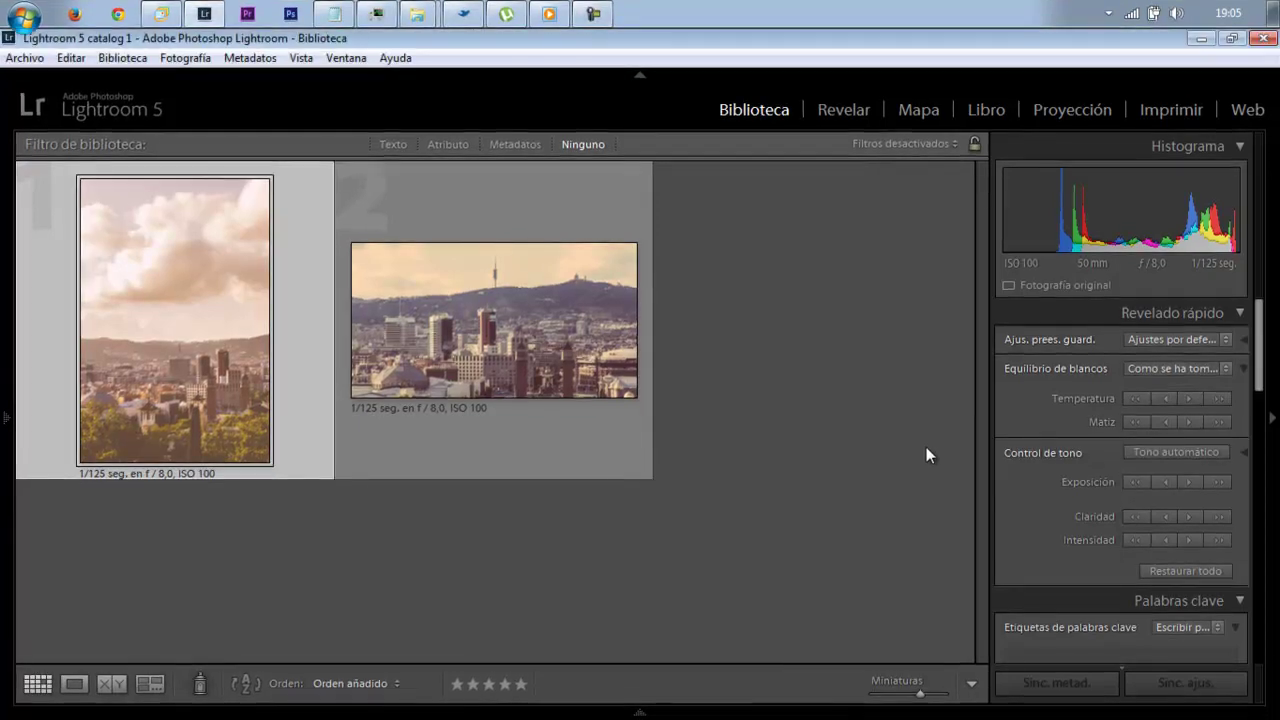
# Deselect the vertical photo and switch Lightroom to the Develop (Revelar) module
pyautogui.click(926, 455)
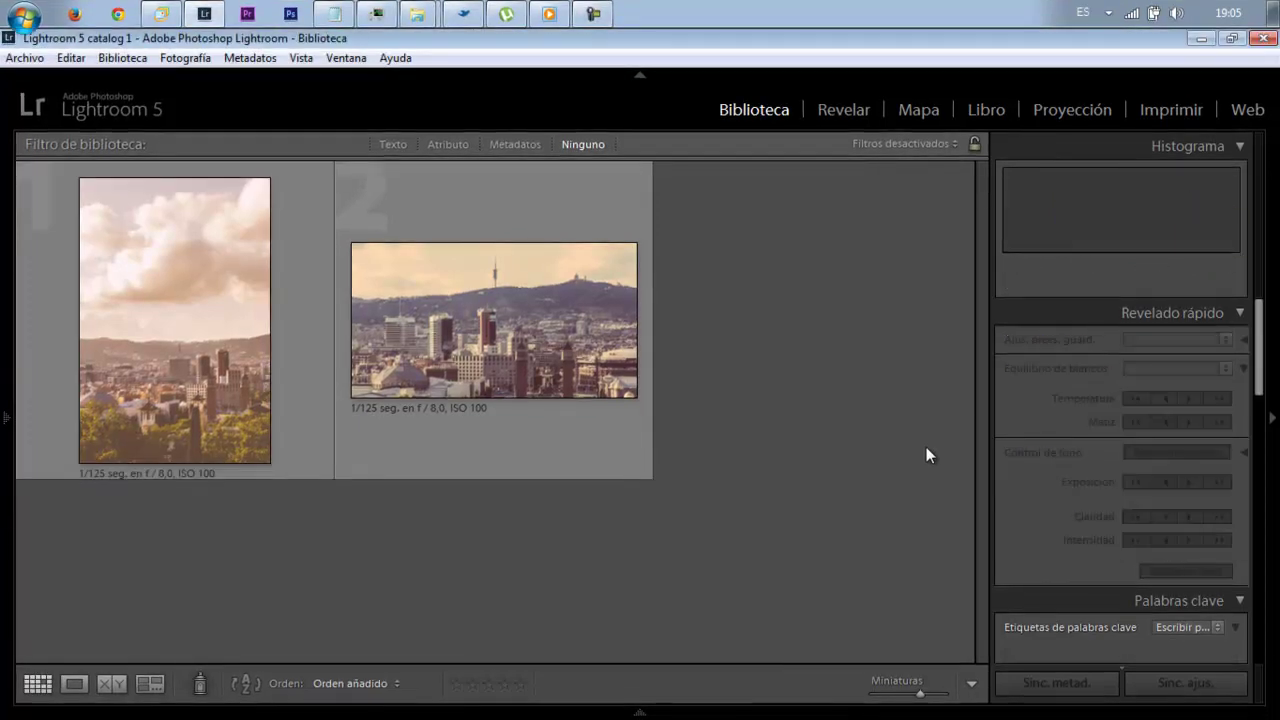
pyautogui.moveTo(494, 320)
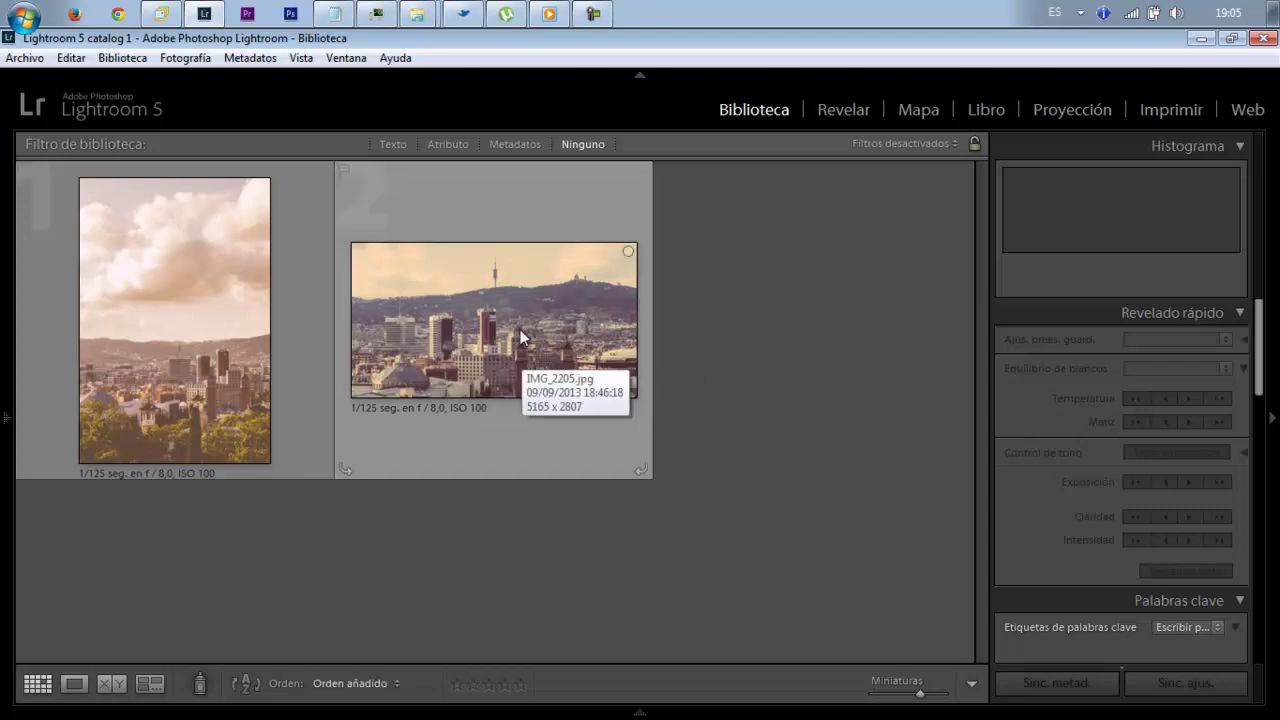
pyautogui.click(1098, 45)
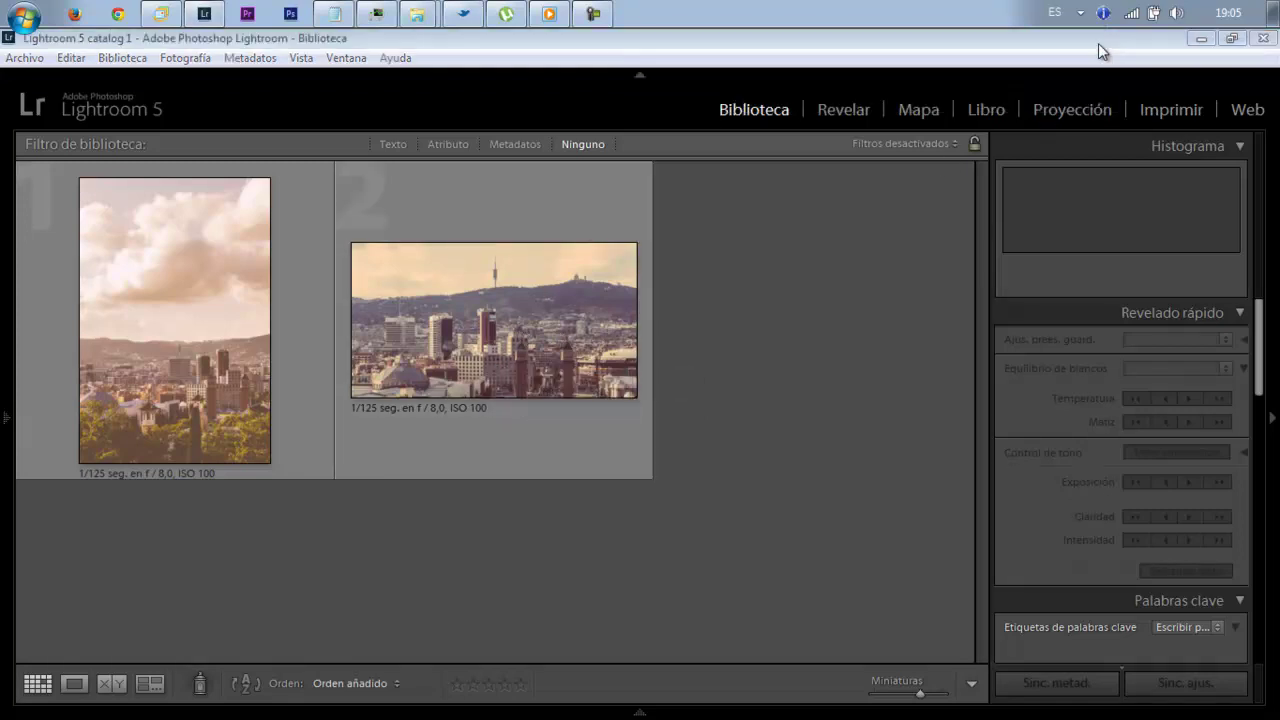
pyautogui.click(840, 274)
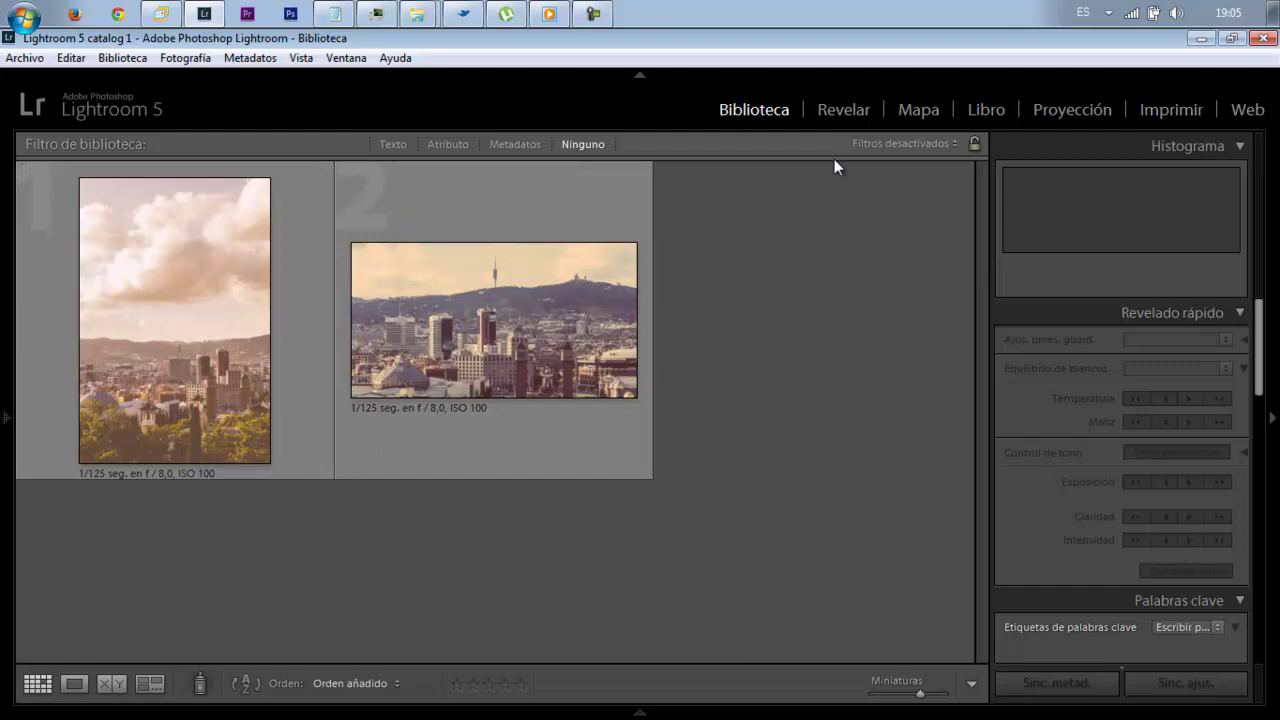
pyautogui.click(828, 110)
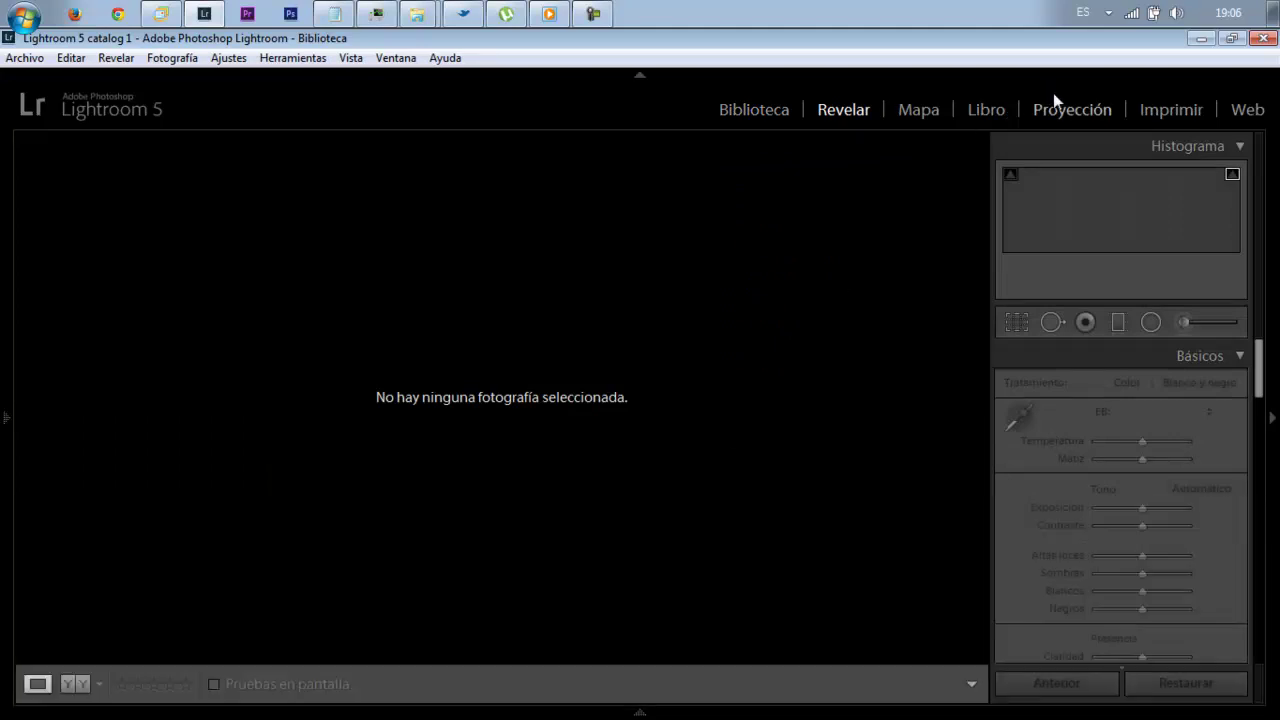
# Switch to the Print (Imprimir) module and hide the module picker for more room
pyautogui.click(1166, 113)
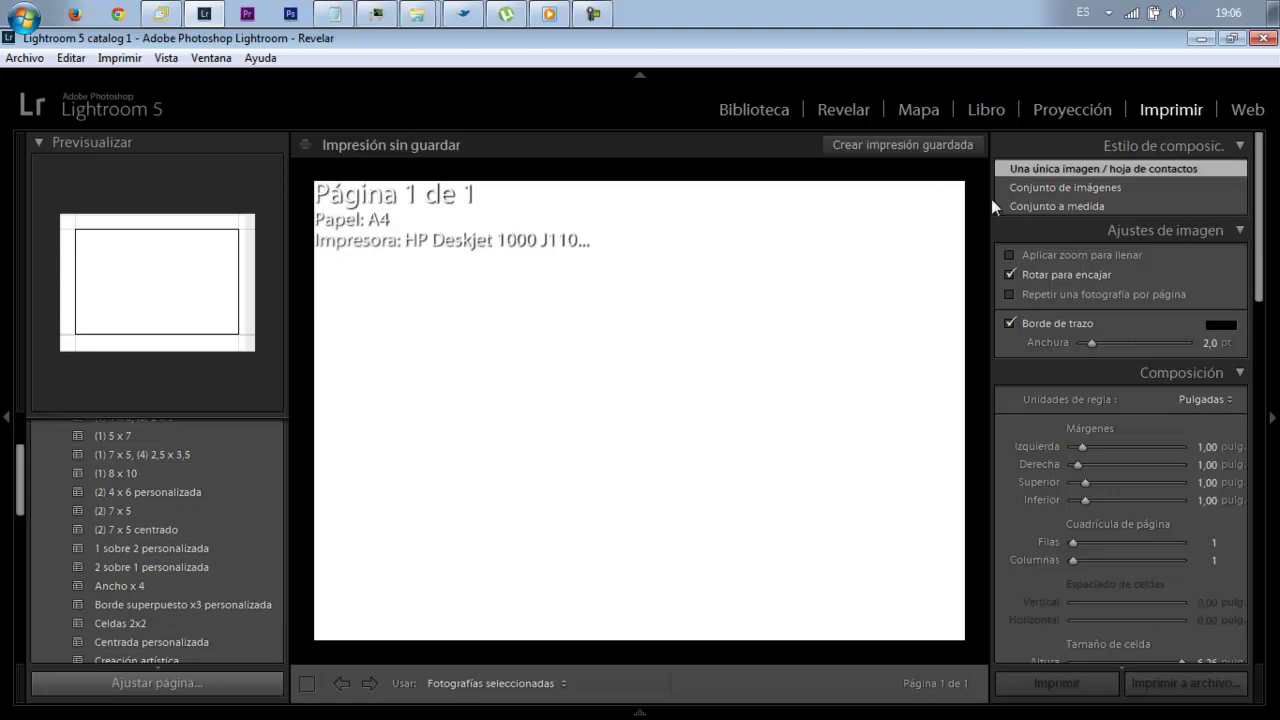
pyautogui.click(641, 74)
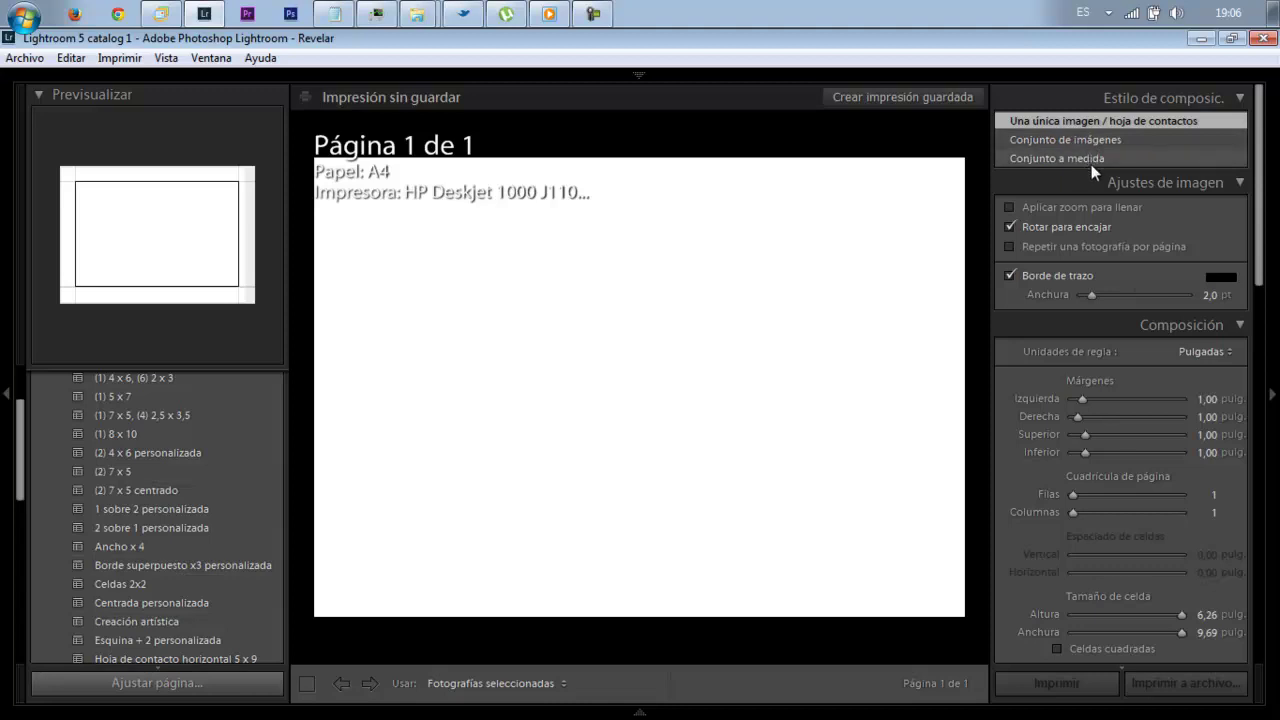
# Set the layout style to Conjunto a medida, select the cell, and view Page Setup paper sizes
pyautogui.click(1014, 158)
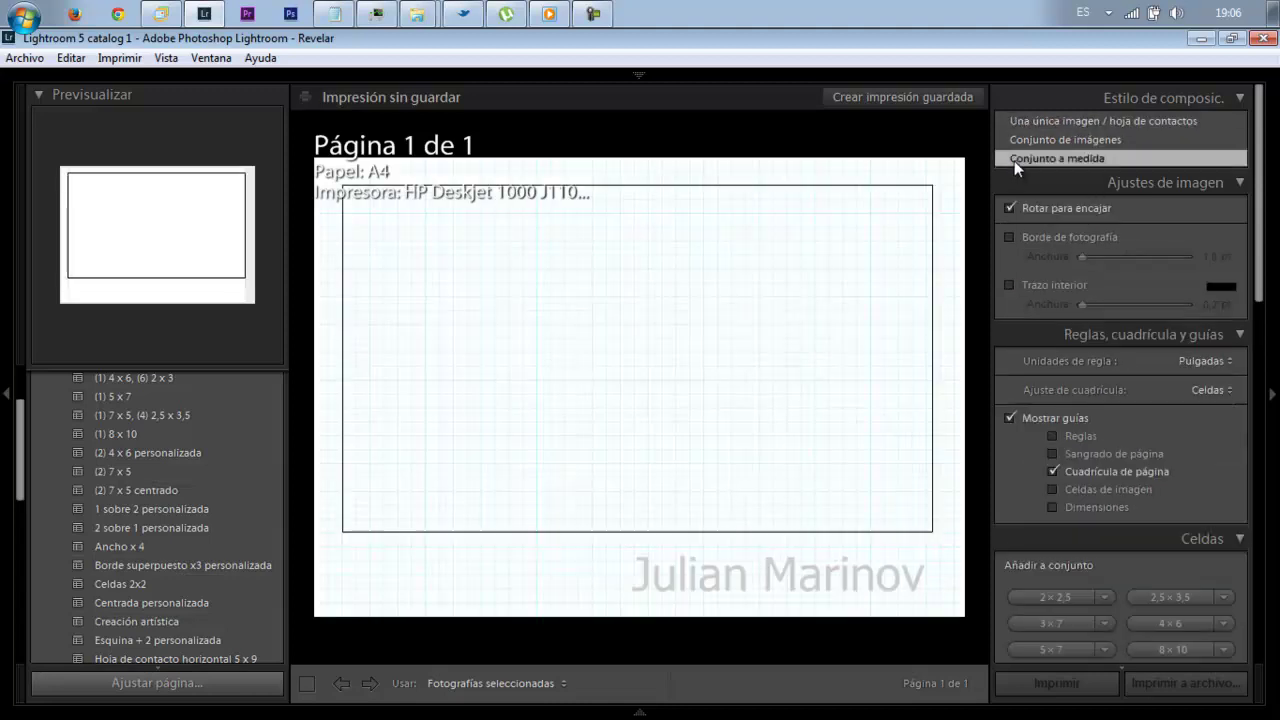
pyautogui.click(802, 400)
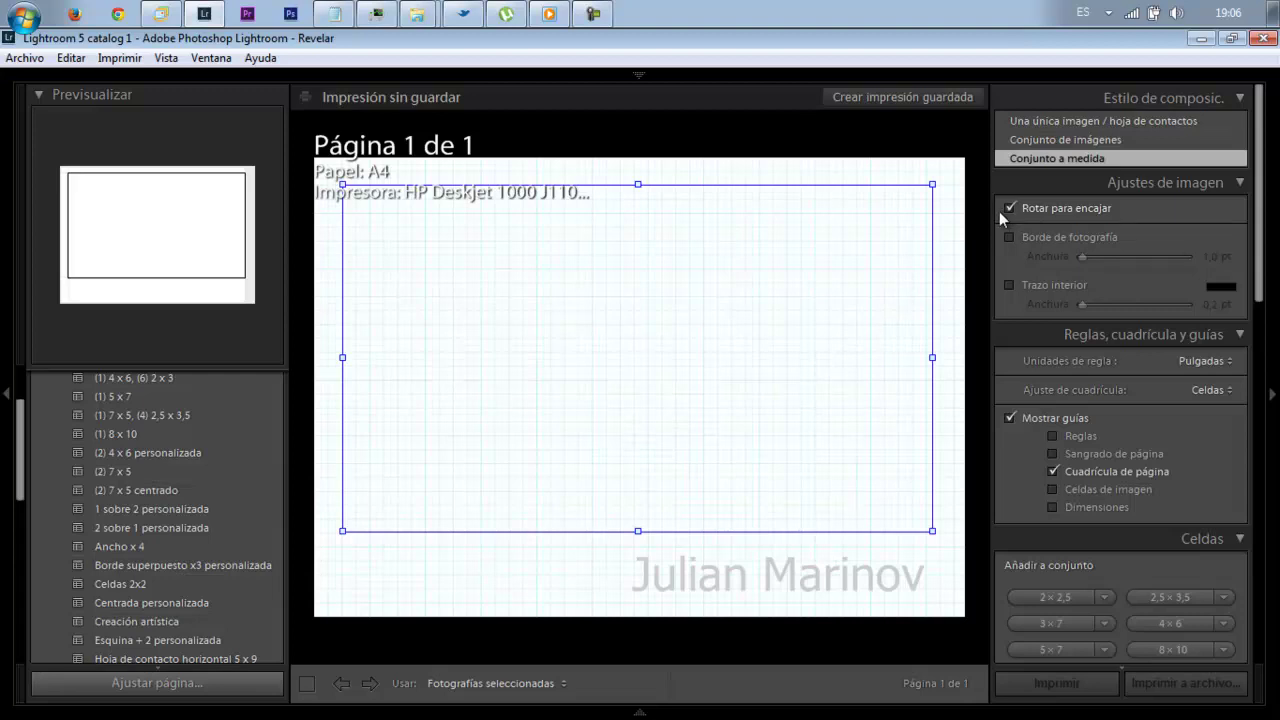
pyautogui.click(180, 684)
pyautogui.click(628, 421)
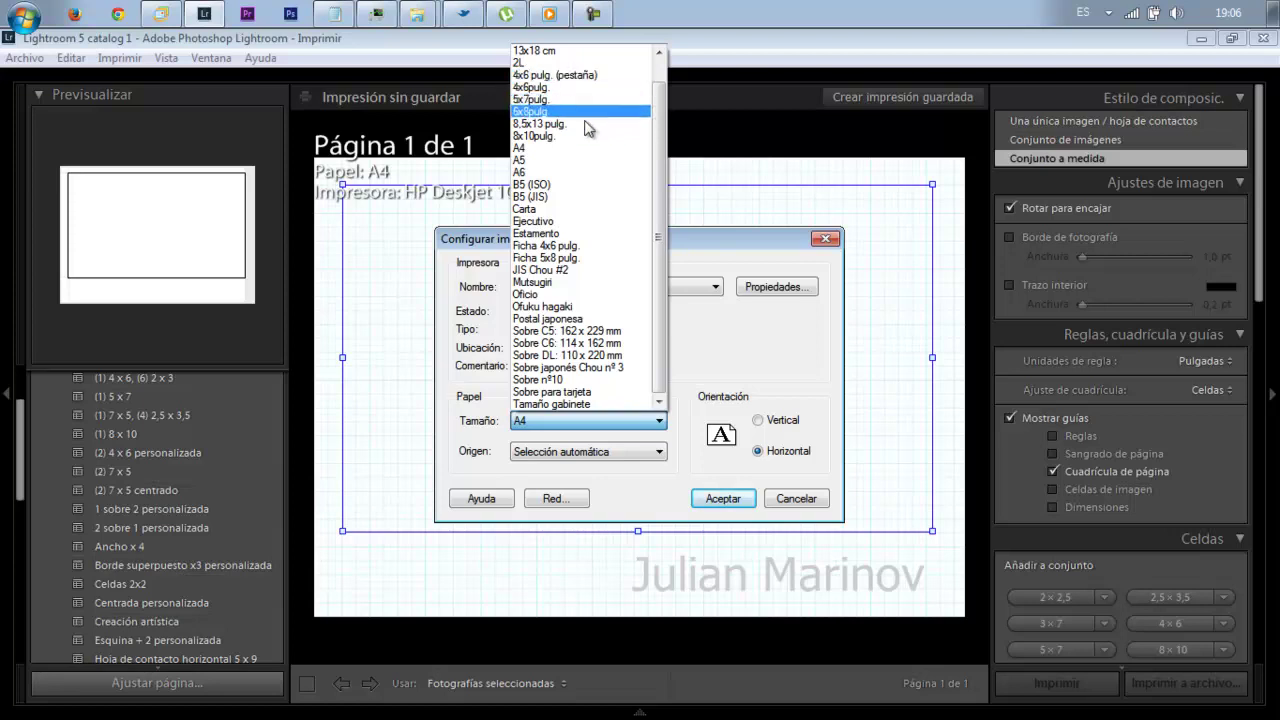
# Keep A4 paper, confirm Page Setup, and switch on the photo border
pyautogui.click(738, 359)
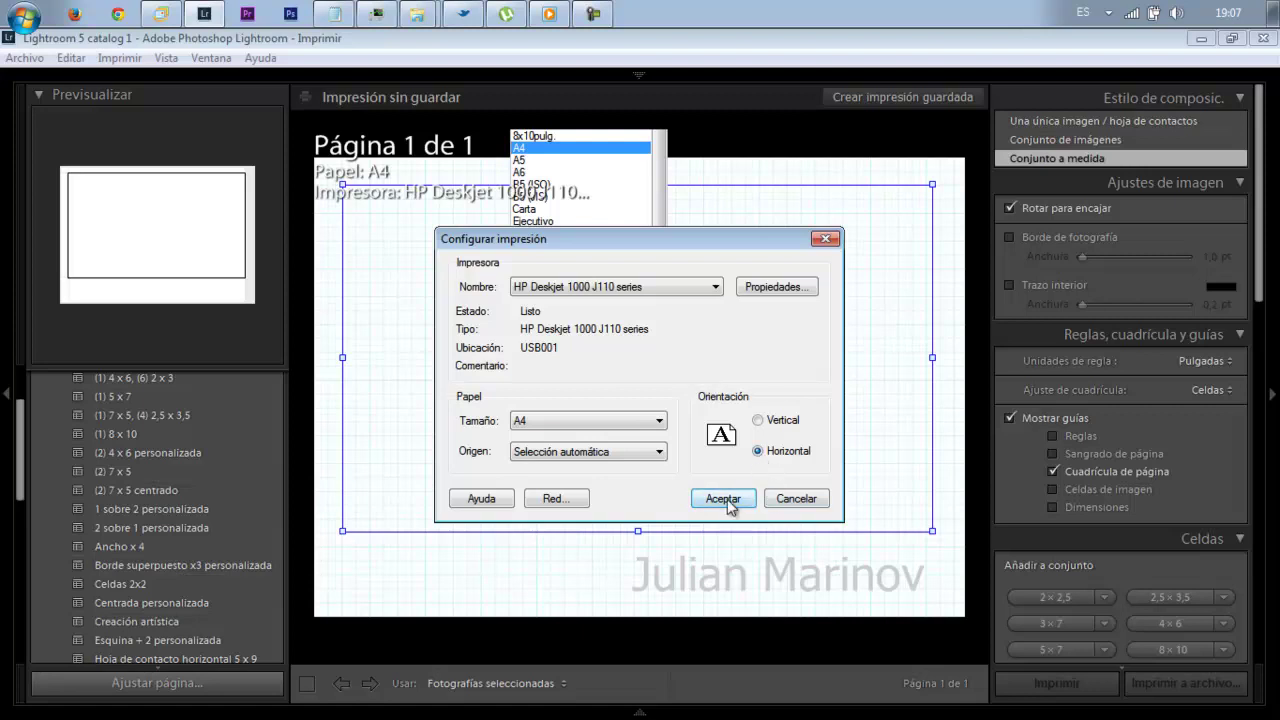
pyautogui.click(723, 498)
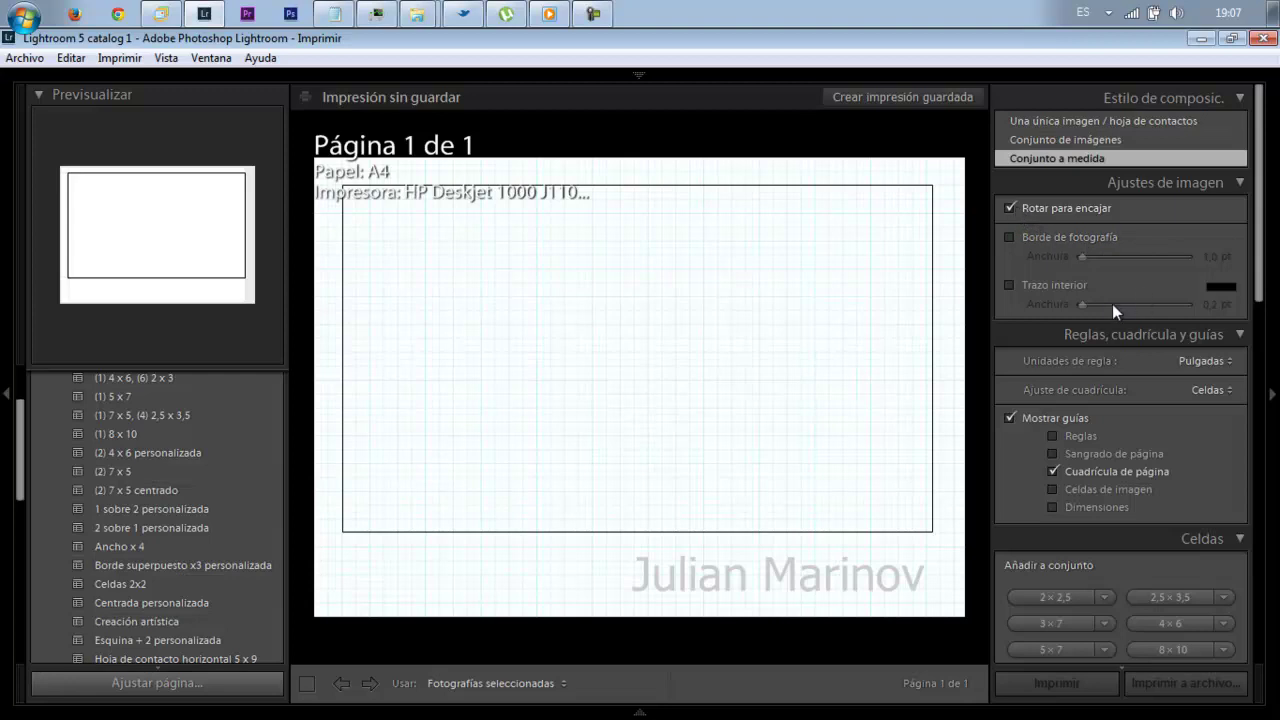
pyautogui.click(1009, 236)
# Place the landscape Barcelona photo in the cell, trying then removing a 10 pt white border
pyautogui.click(1008, 234)
pyautogui.moveTo(277, 633); pyautogui.dragTo(574, 408)
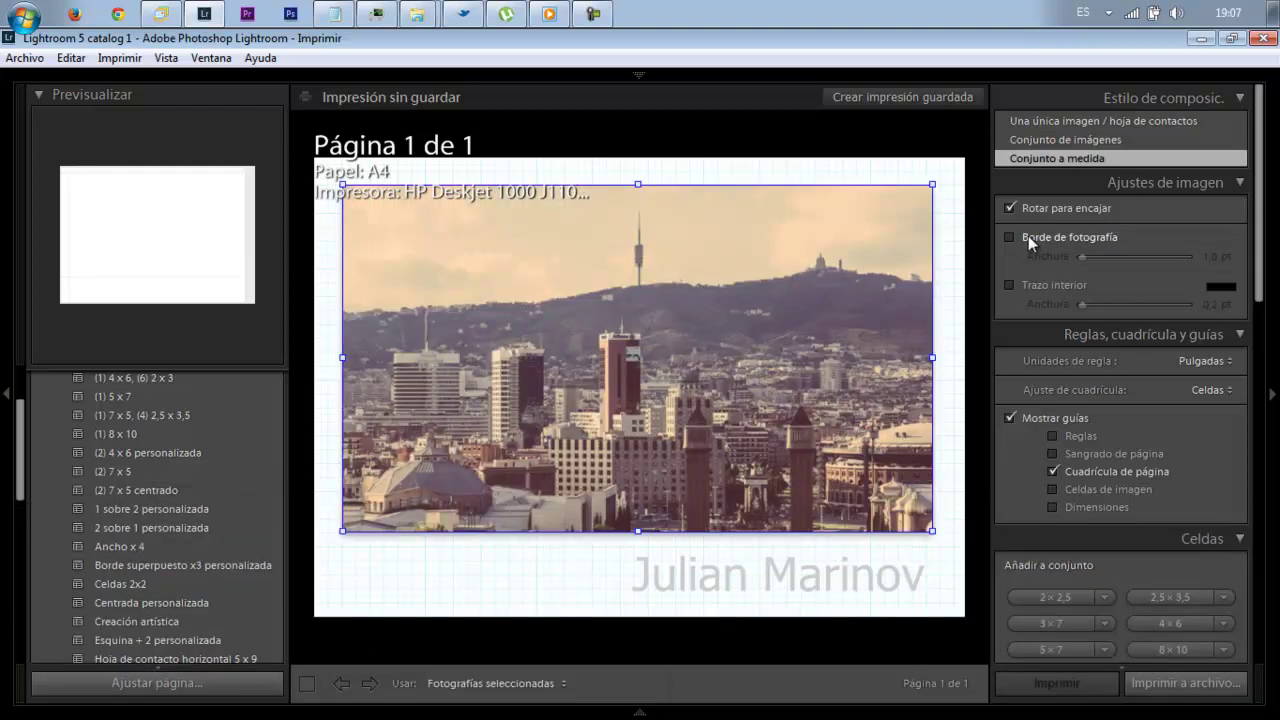
pyautogui.click(1028, 235)
pyautogui.moveTo(1082, 258); pyautogui.dragTo(1107, 257)
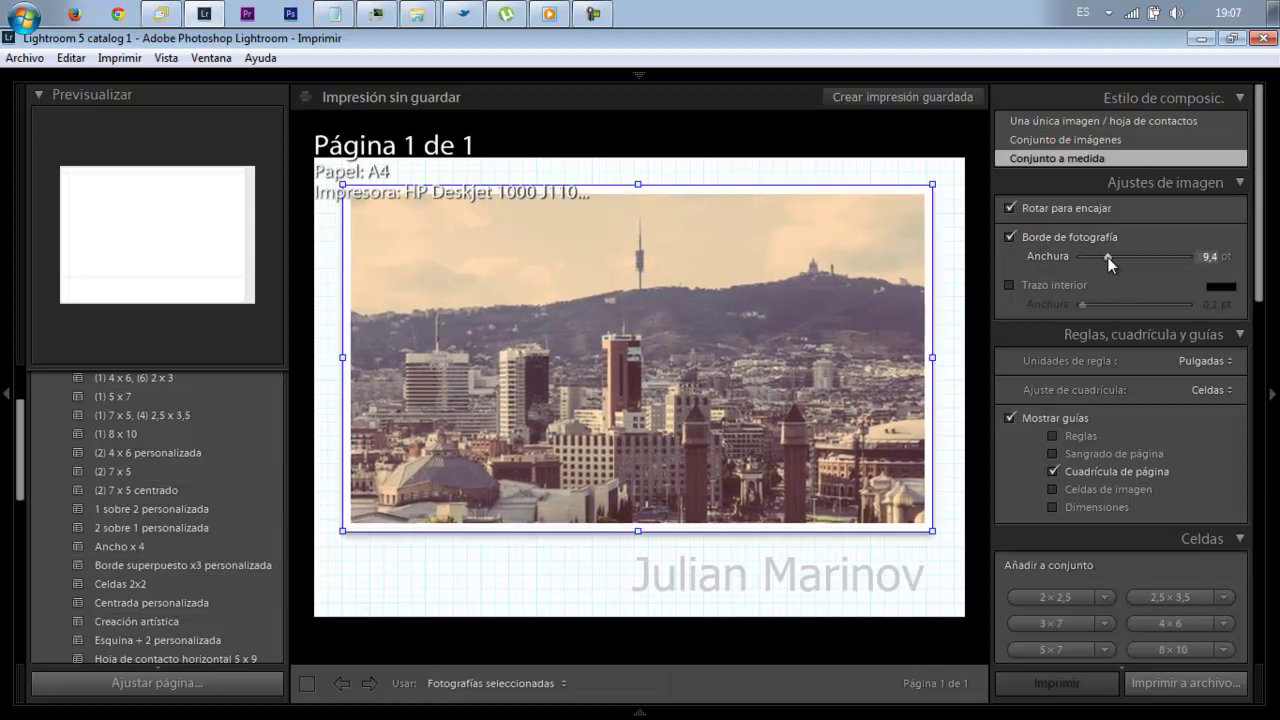
pyautogui.click(1009, 237)
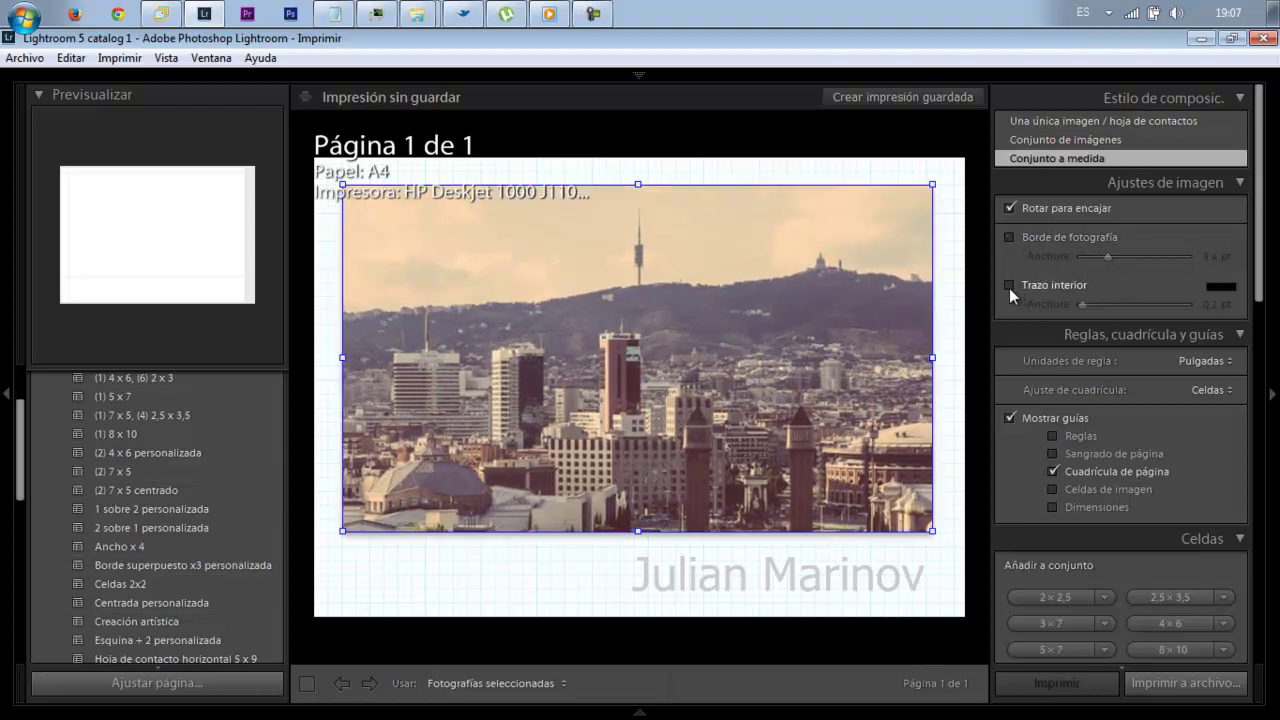
# Try a 6.2 pt inner stroke in grey, red and gold, then turn it off
pyautogui.click(1009, 286)
pyautogui.moveTo(1081, 302); pyautogui.dragTo(1116, 306)
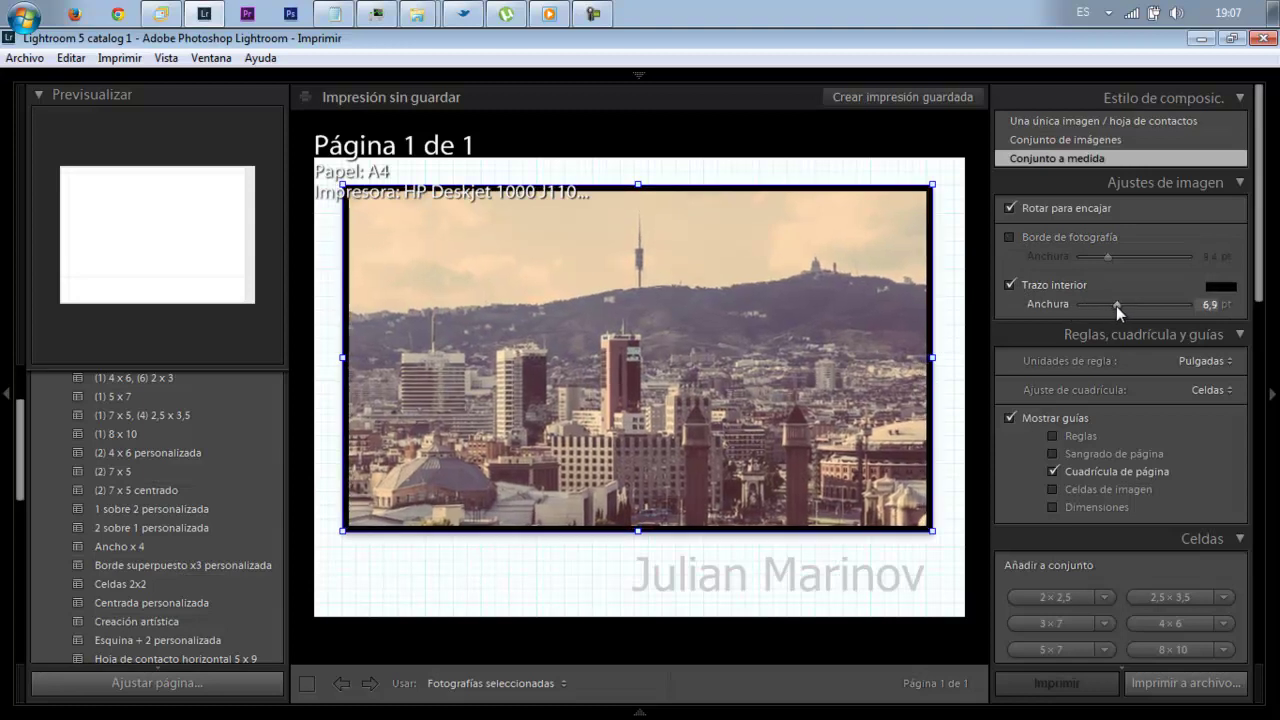
pyautogui.click(1220, 290)
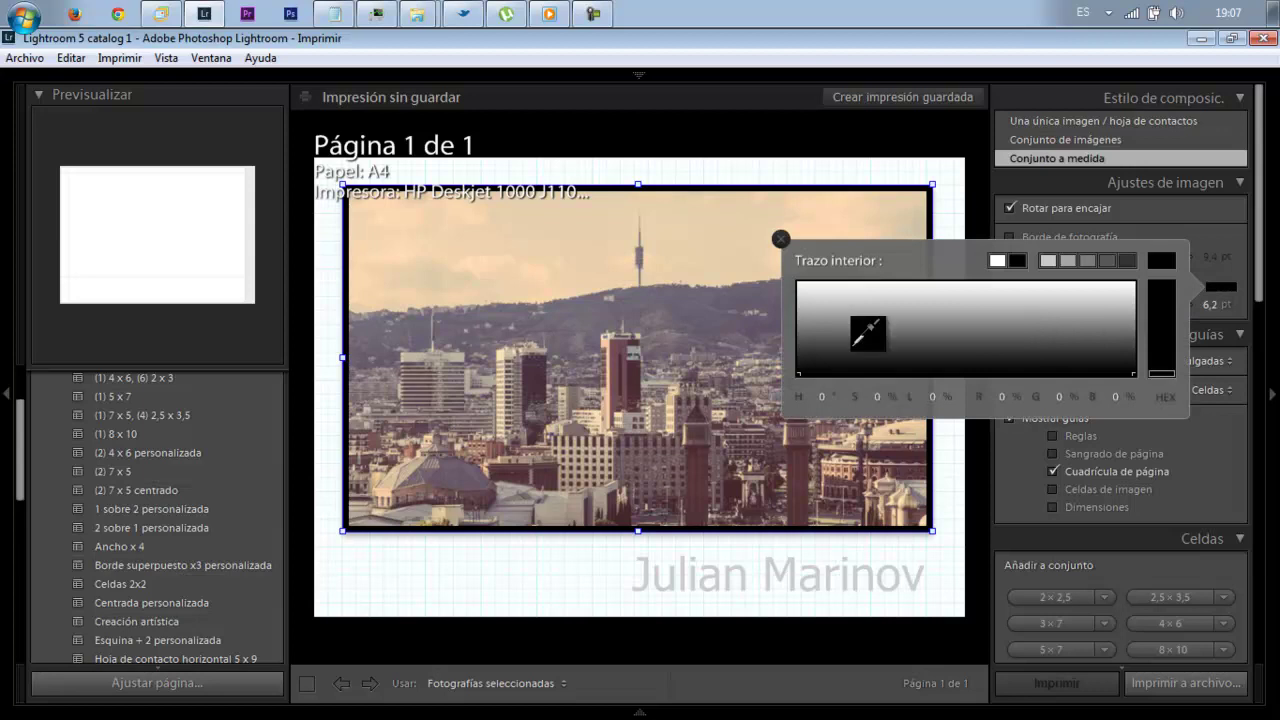
pyautogui.click(799, 317)
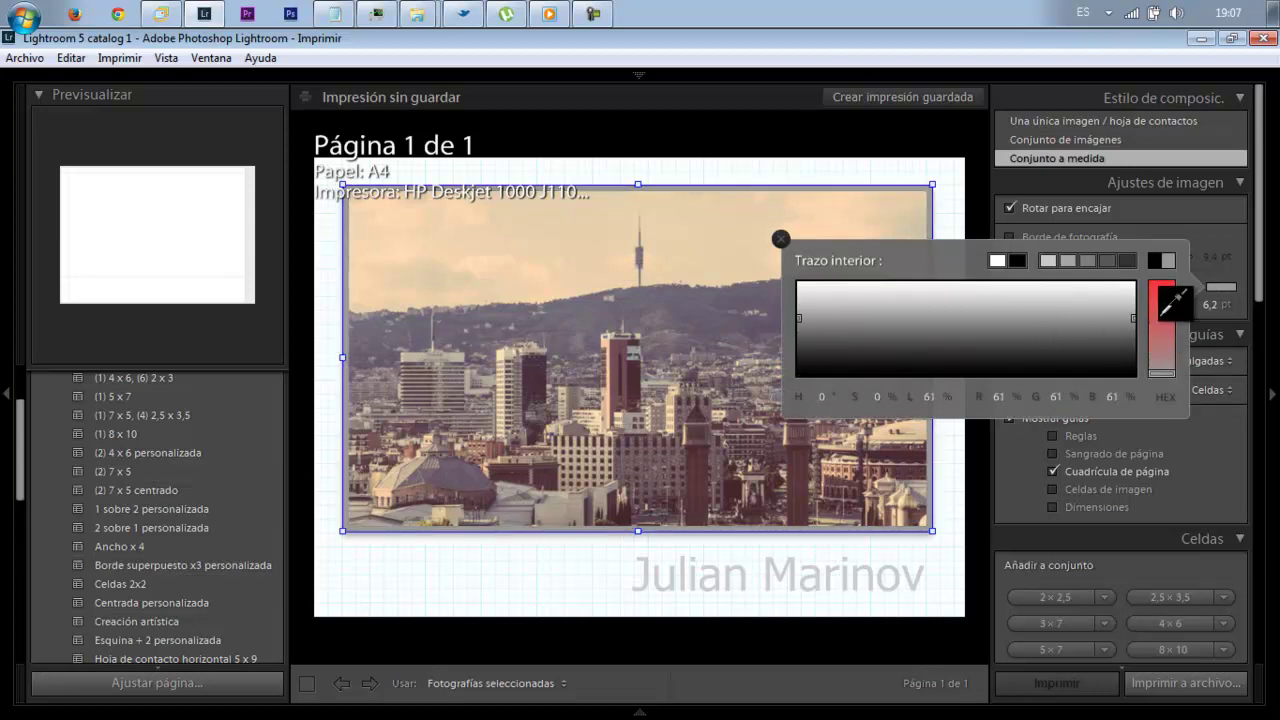
pyautogui.click(1161, 316)
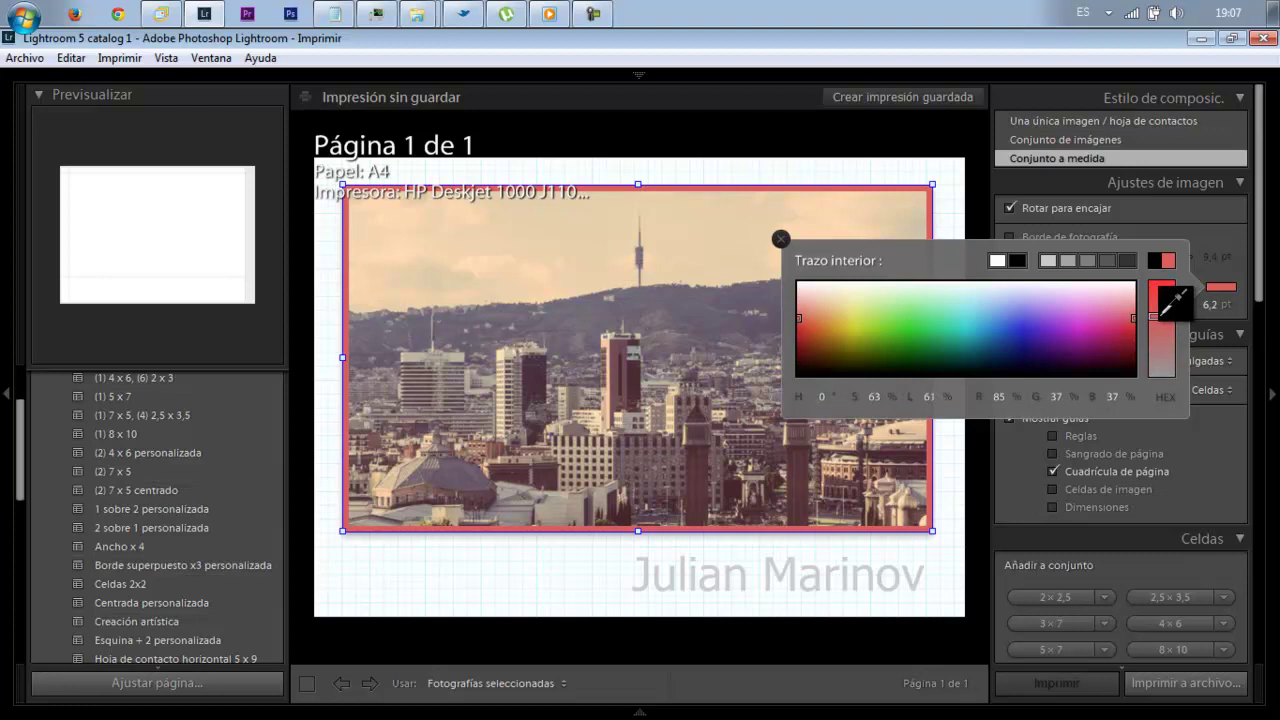
pyautogui.moveTo(800, 348); pyautogui.dragTo(854, 318)
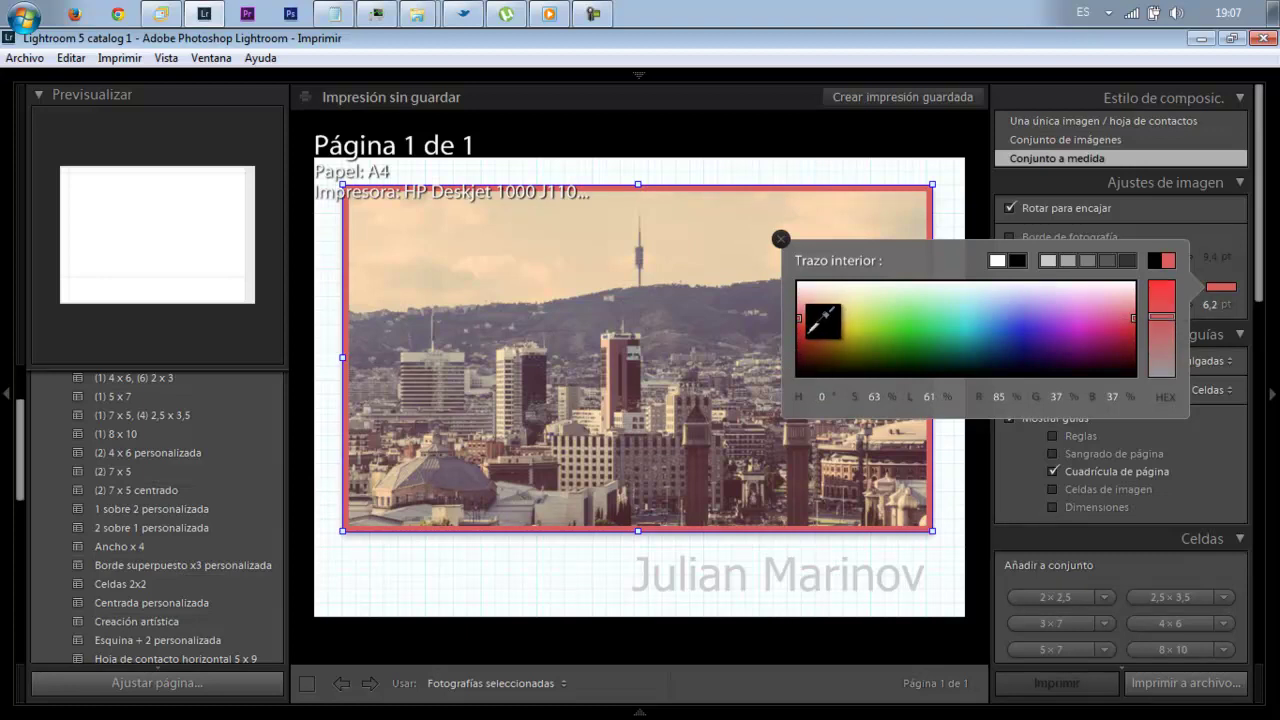
pyautogui.click(837, 331)
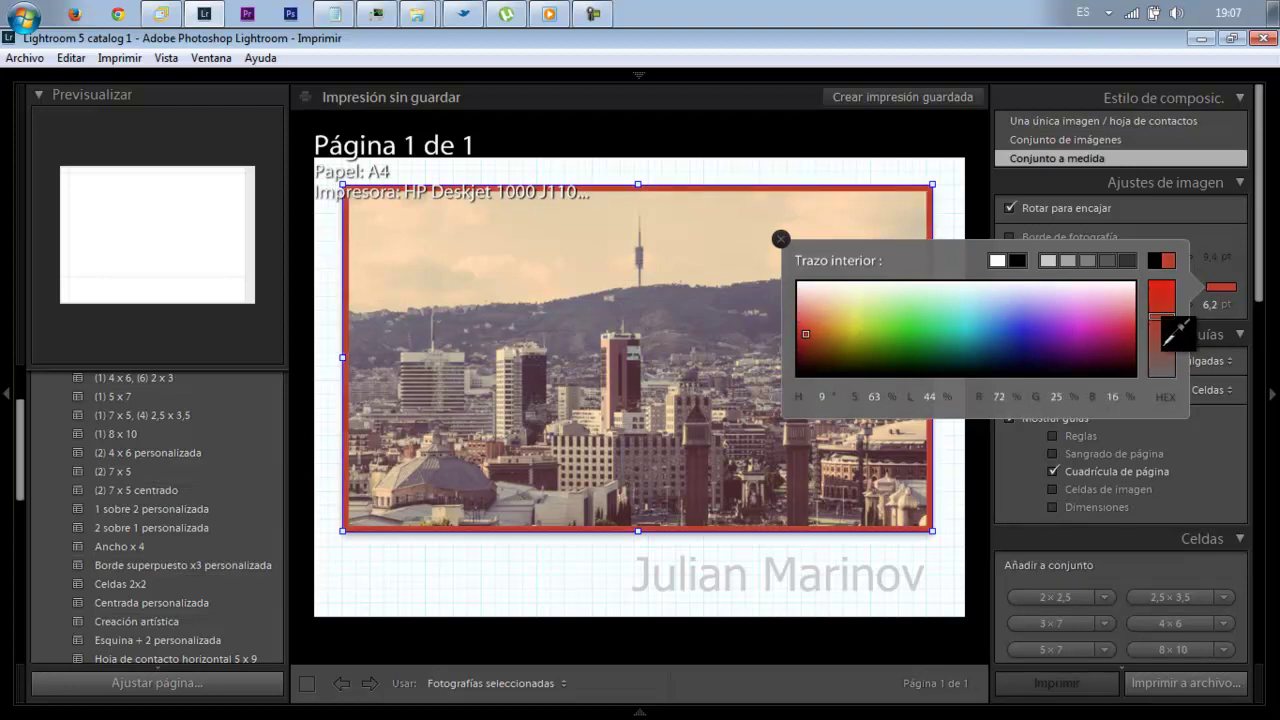
pyautogui.click(1212, 236)
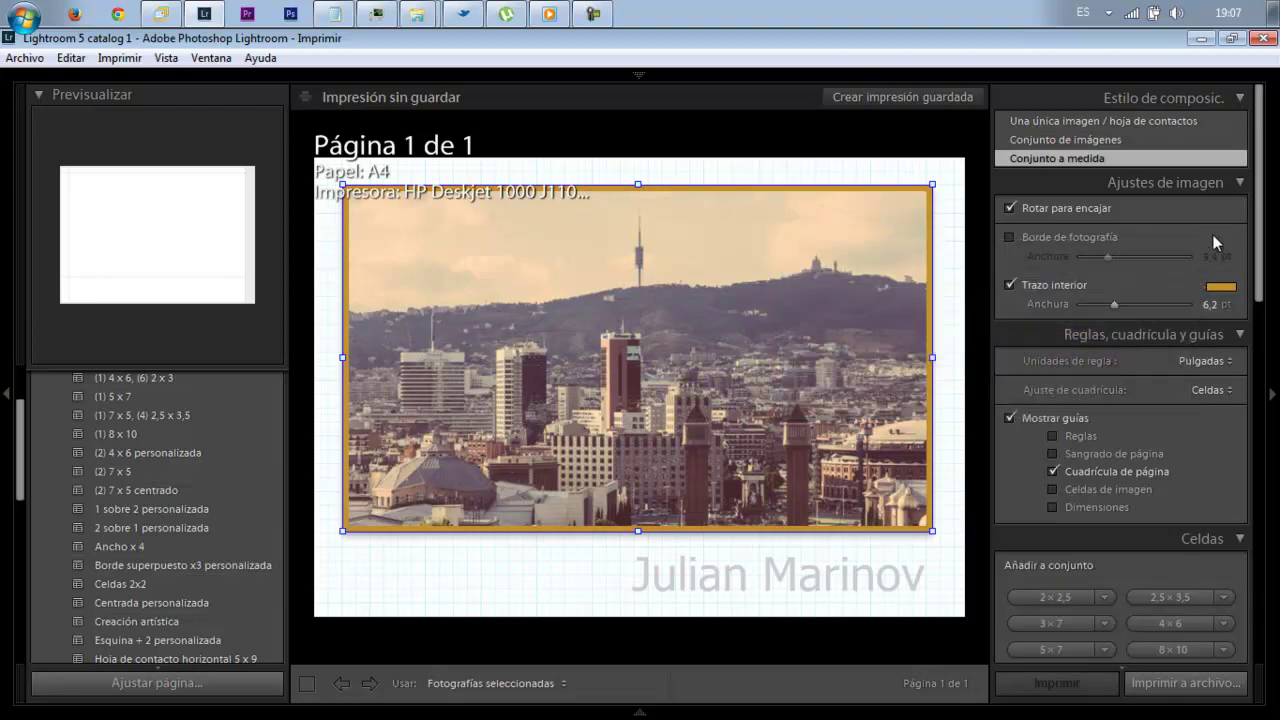
pyautogui.click(1009, 286)
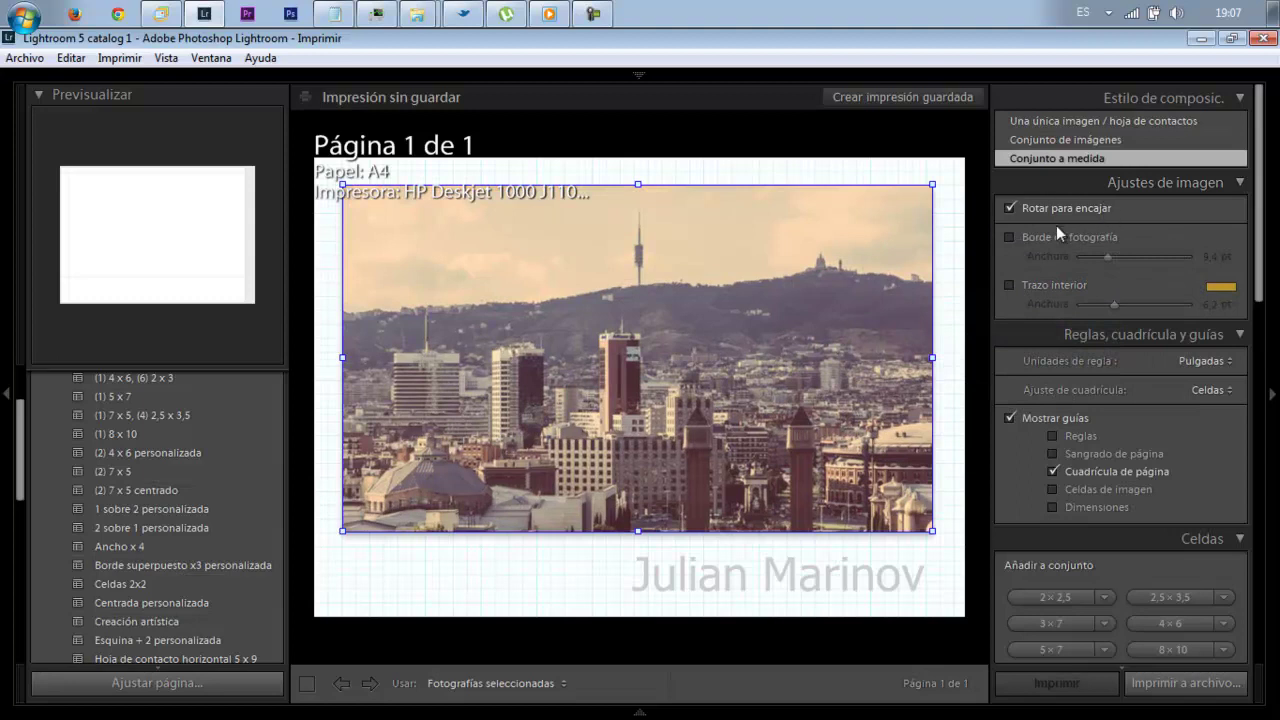
# Hide the page grid and all guides, folding away the image, layout and rulers panels
pyautogui.click(1245, 184)
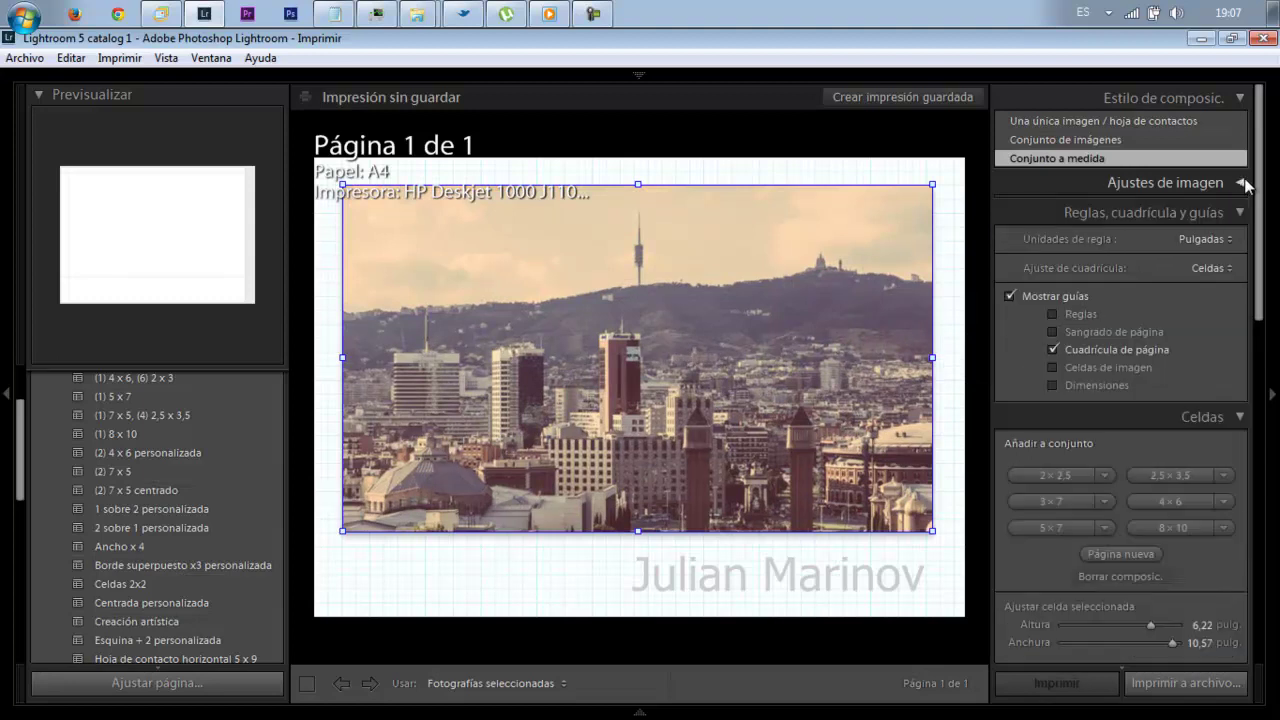
pyautogui.click(1240, 98)
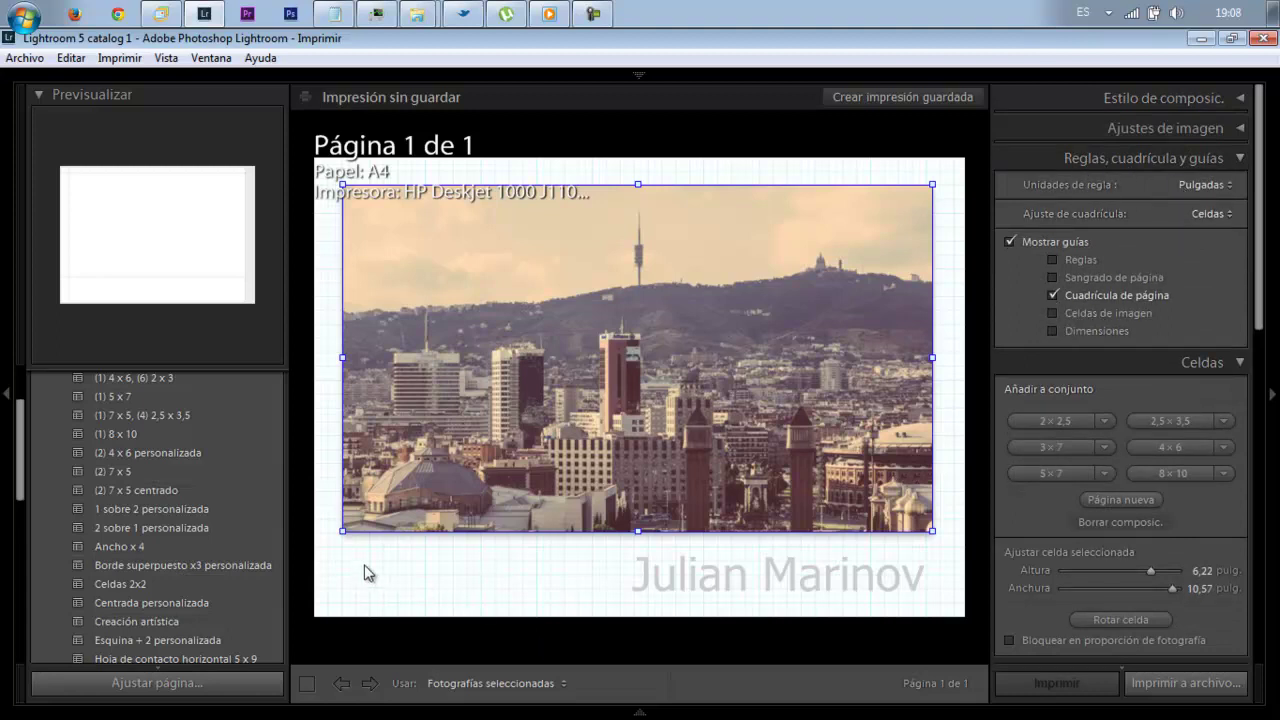
pyautogui.click(1054, 294)
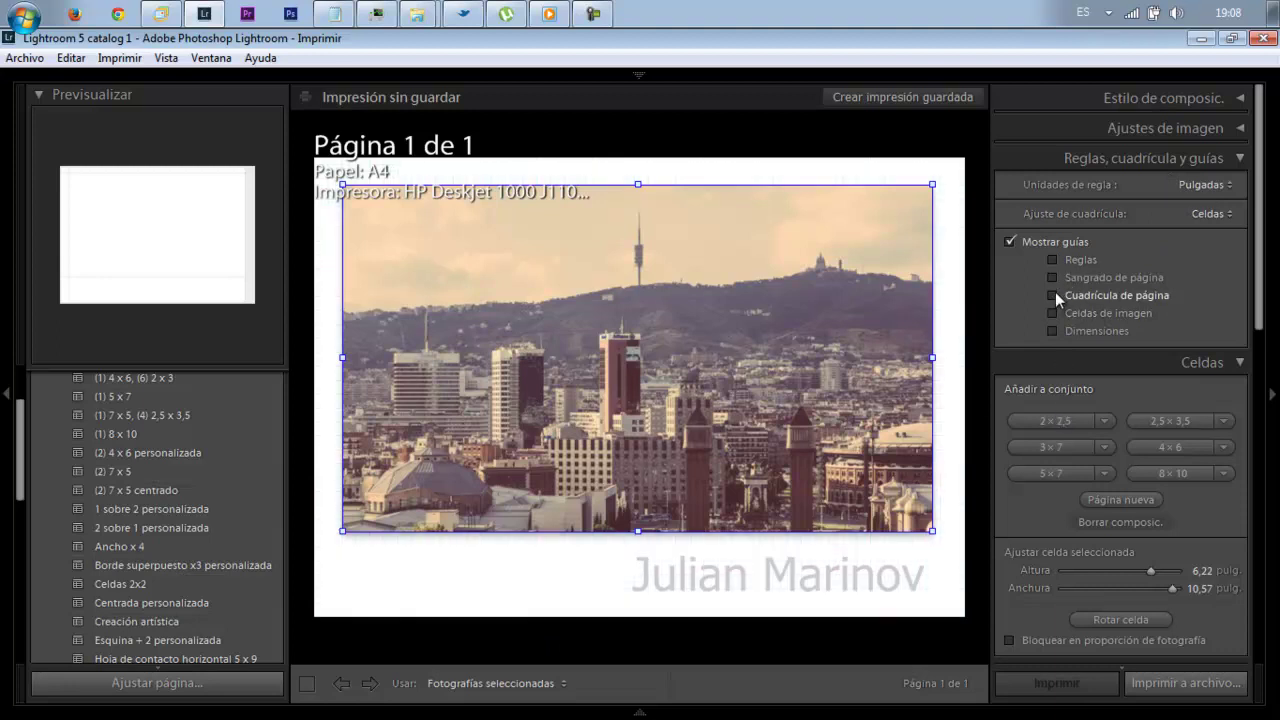
pyautogui.click(1008, 242)
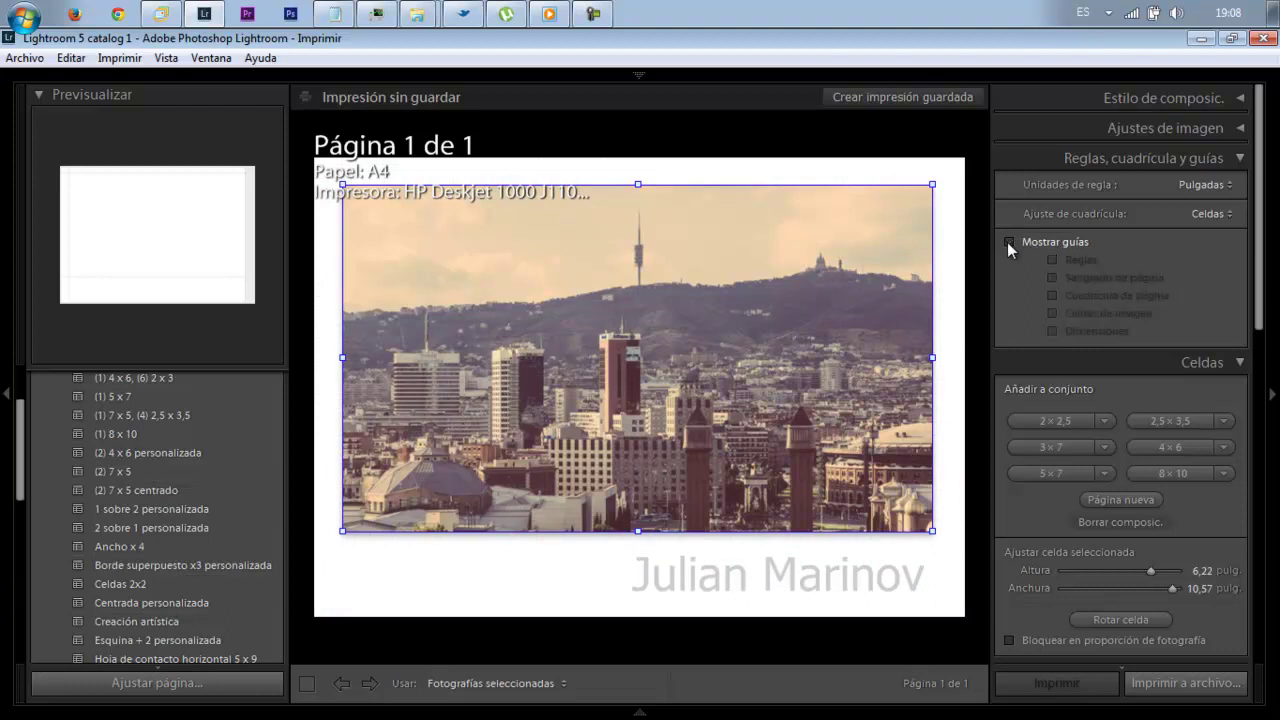
pyautogui.click(1240, 160)
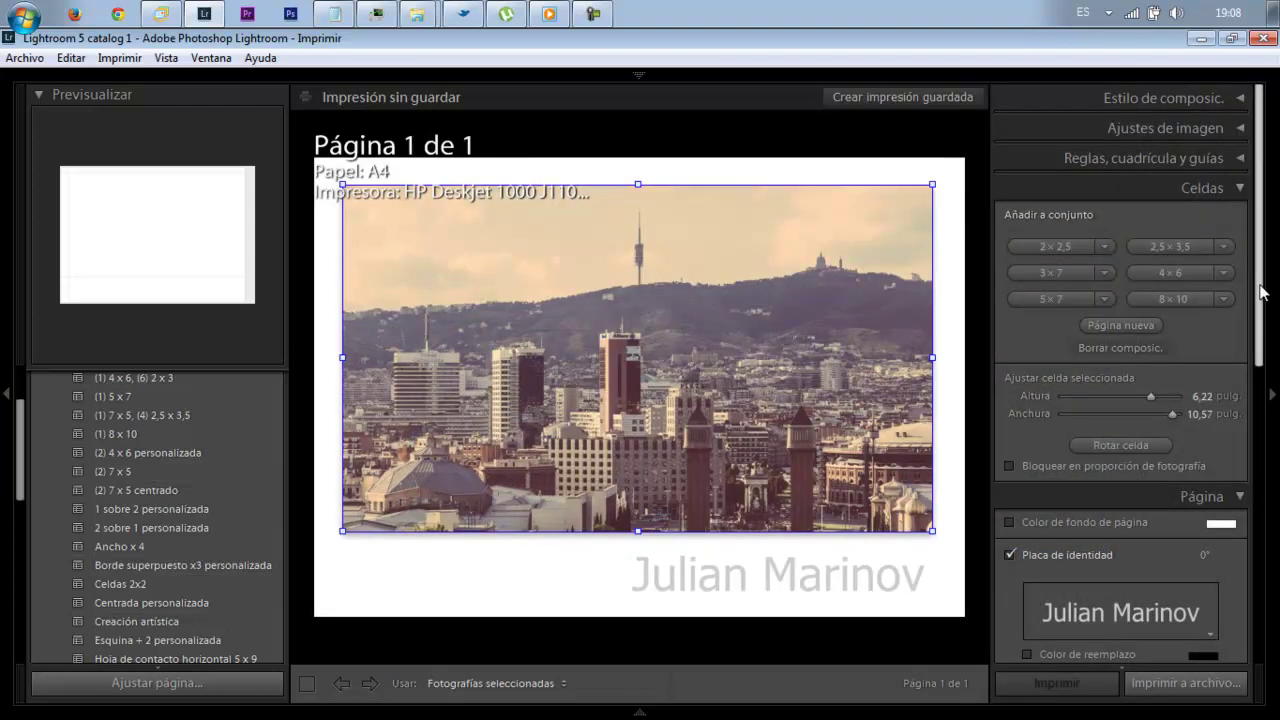
# Lock the cell to the photo's proportions, giving 6.01 × 11.06 in
pyautogui.scroll(-2, 1262, 291)
pyautogui.scroll(1, 1260, 200)
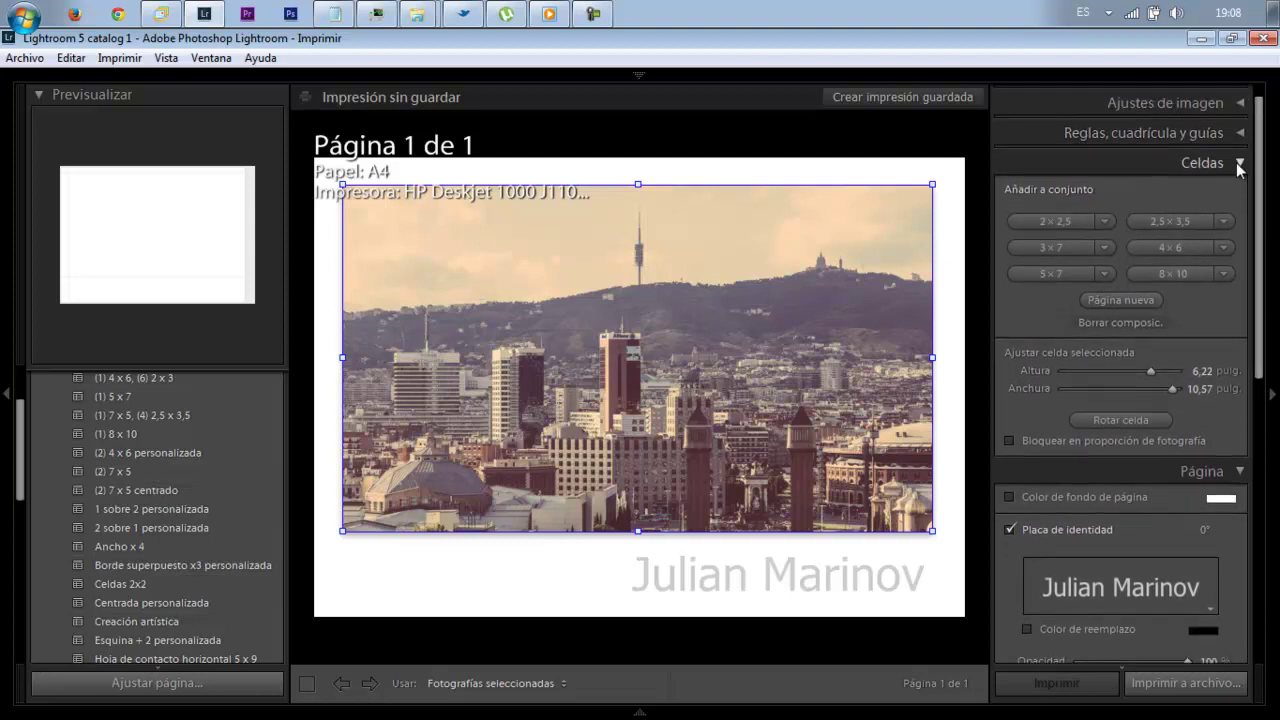
pyautogui.click(1009, 441)
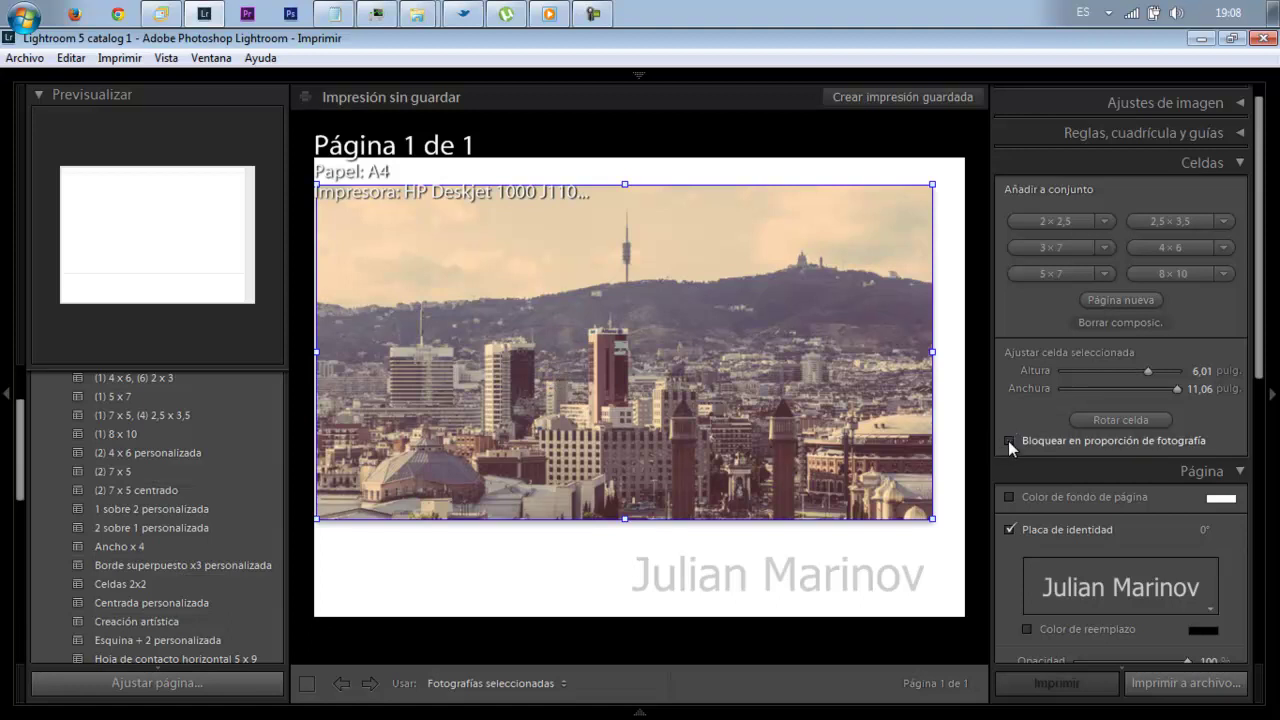
# Drag the cell's left edge until the landscape cell is 10.74 in wide
pyautogui.moveTo(318, 354)
pyautogui.mouseDown()
pyautogui.moveTo(714, 366)
pyautogui.moveTo(591, 366)
pyautogui.moveTo(777, 352)
pyautogui.moveTo(725, 352)
pyautogui.mouseUp()
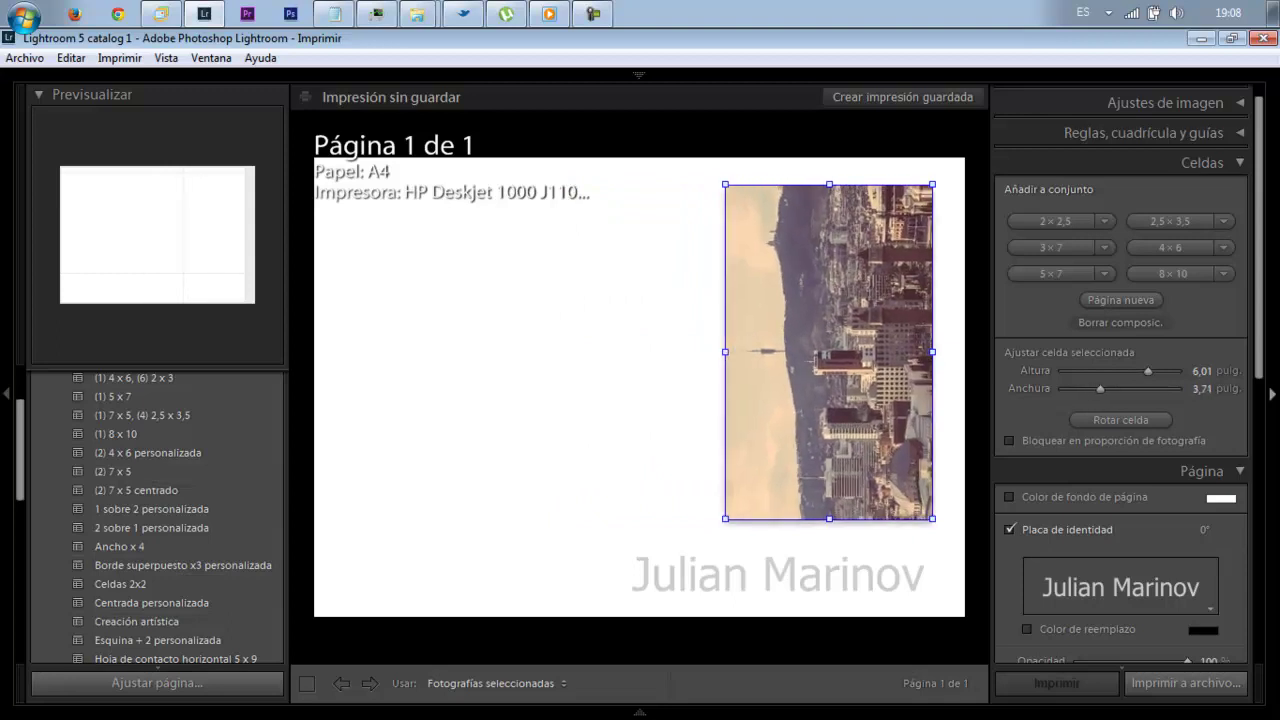
pyautogui.click(1240, 132)
pyautogui.click(1240, 132)
pyautogui.click(1240, 104)
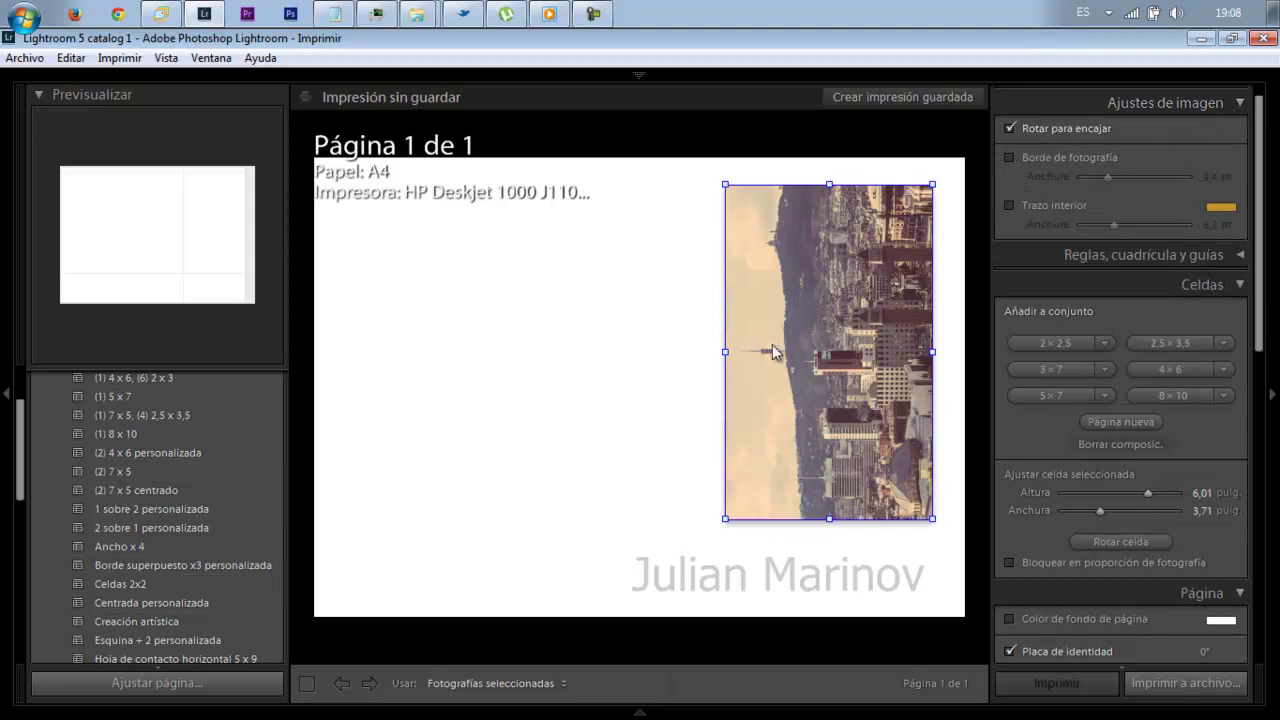
pyautogui.moveTo(724, 351); pyautogui.dragTo(572, 362)
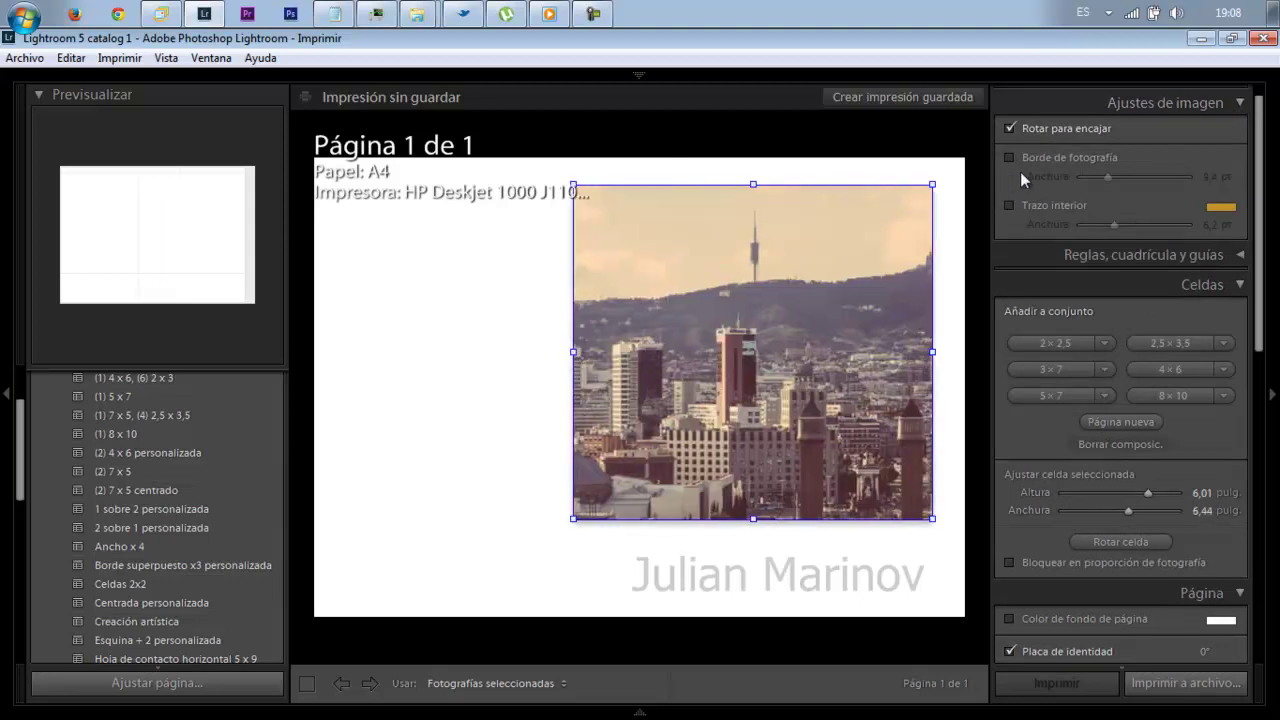
pyautogui.click(1240, 104)
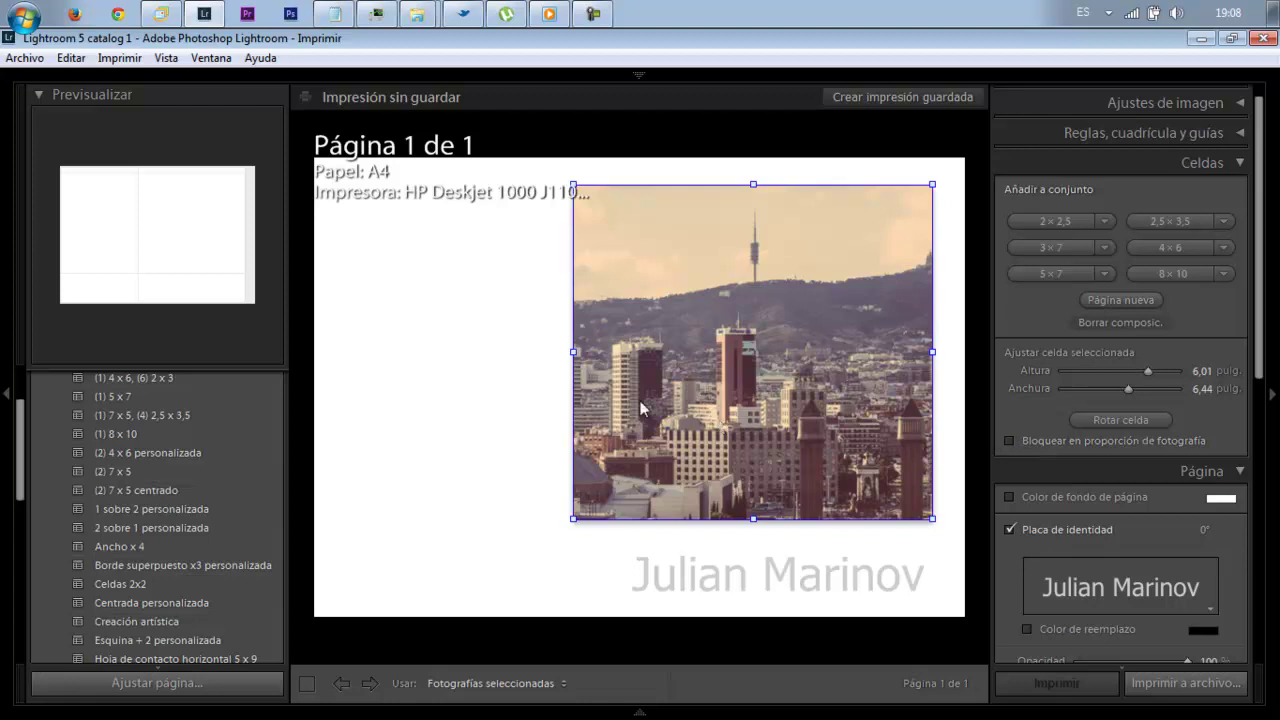
pyautogui.moveTo(573, 355); pyautogui.dragTo(330, 347)
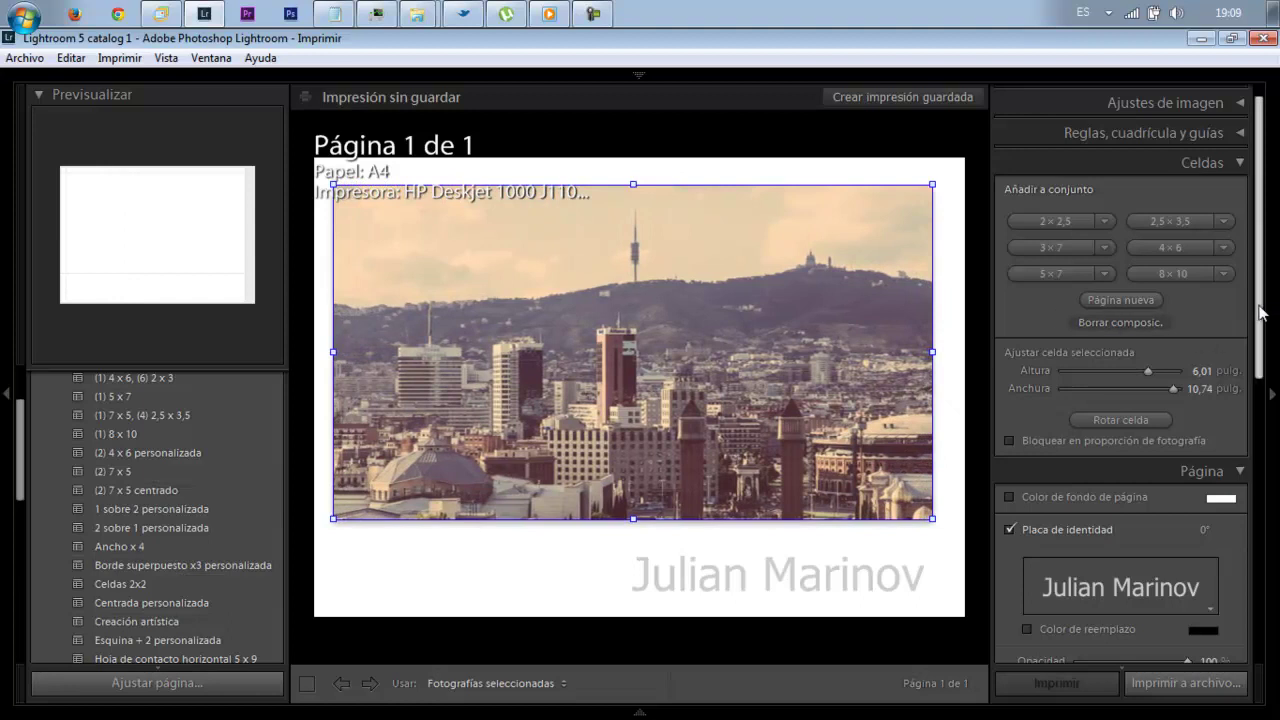
pyautogui.scroll(-3, 1236, 360)
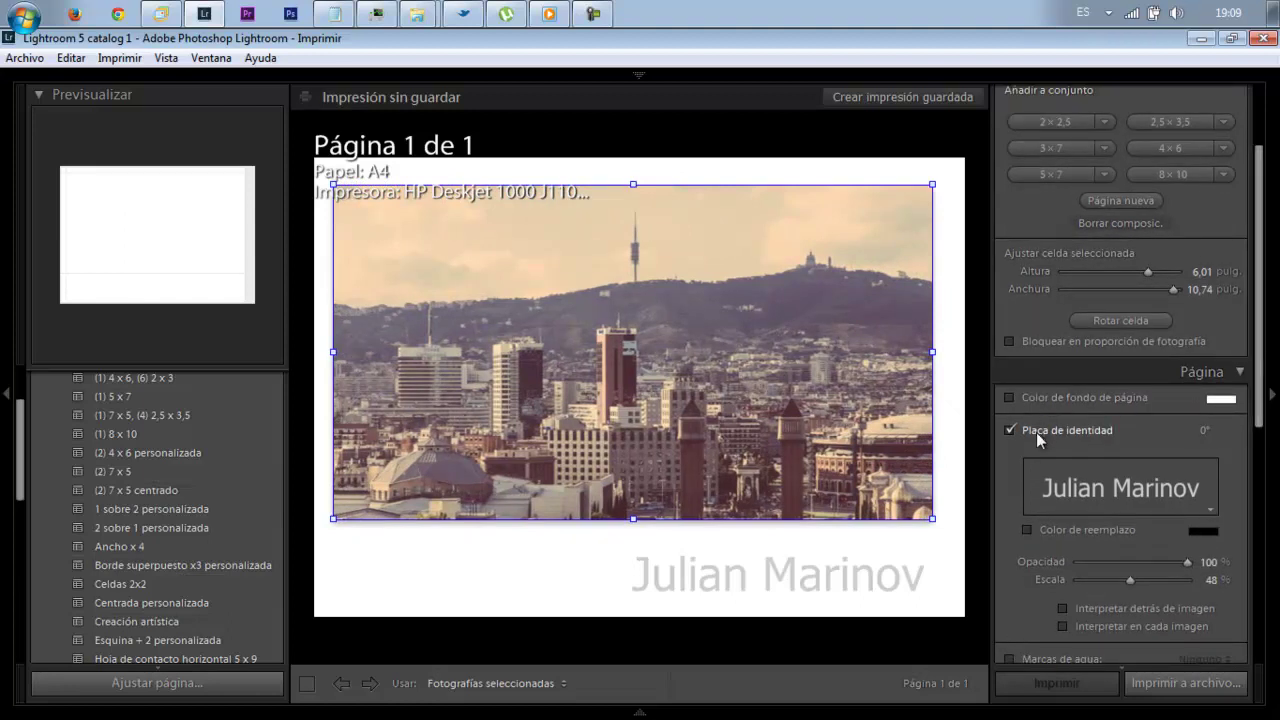
# Turn off the text identity plate on the print page
pyautogui.click(658, 588)
pyautogui.click(1062, 480)
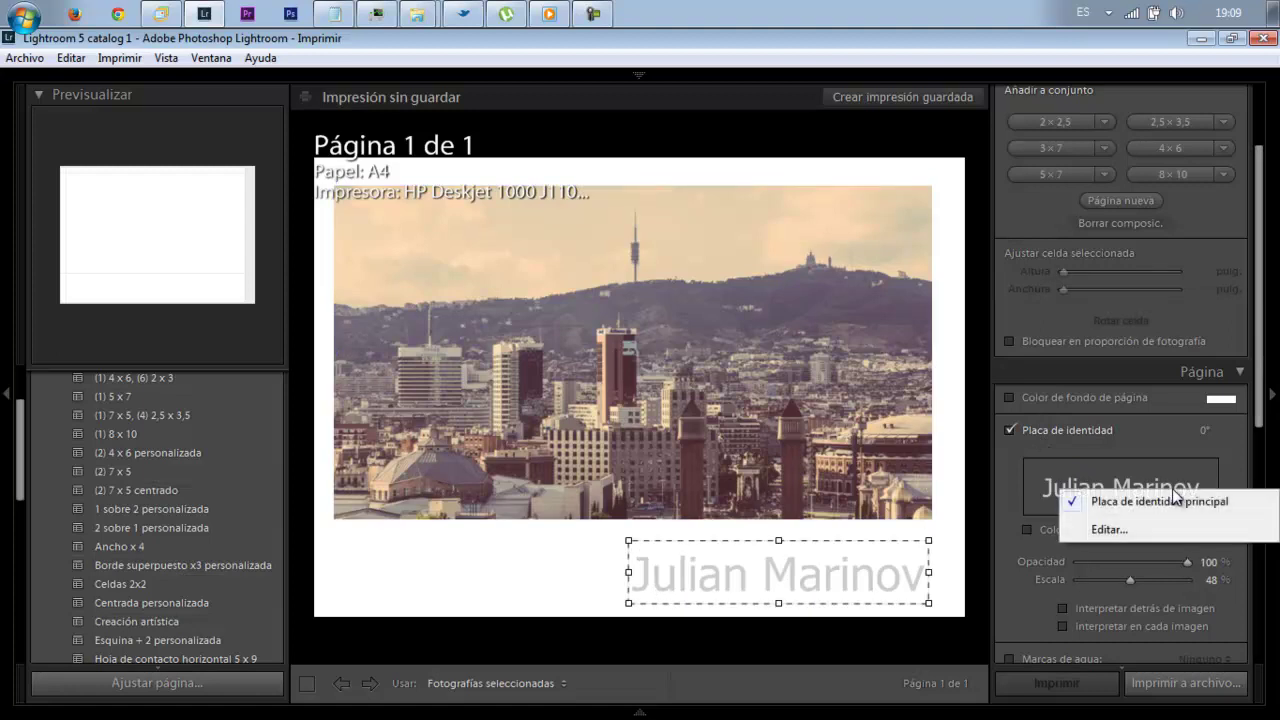
pyautogui.click(1048, 431)
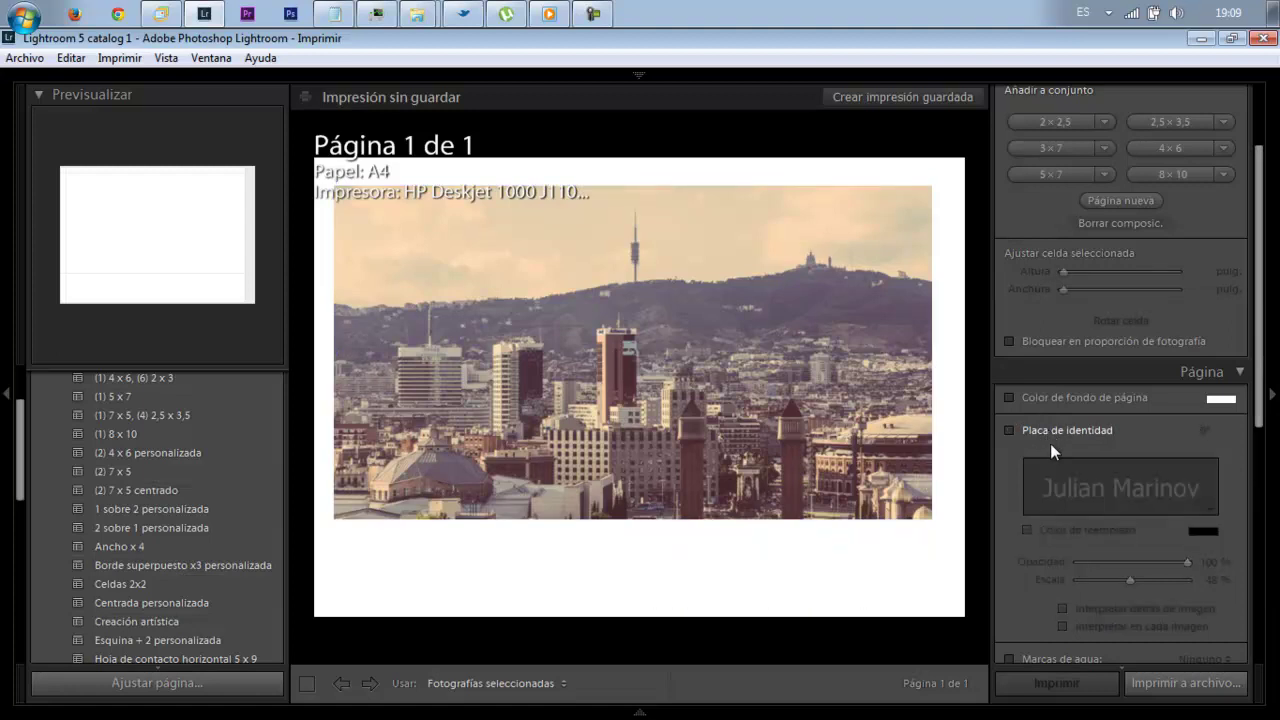
# Enable watermarking and bring up the Watermark Editor with the copyright text watermark
pyautogui.click(1031, 655)
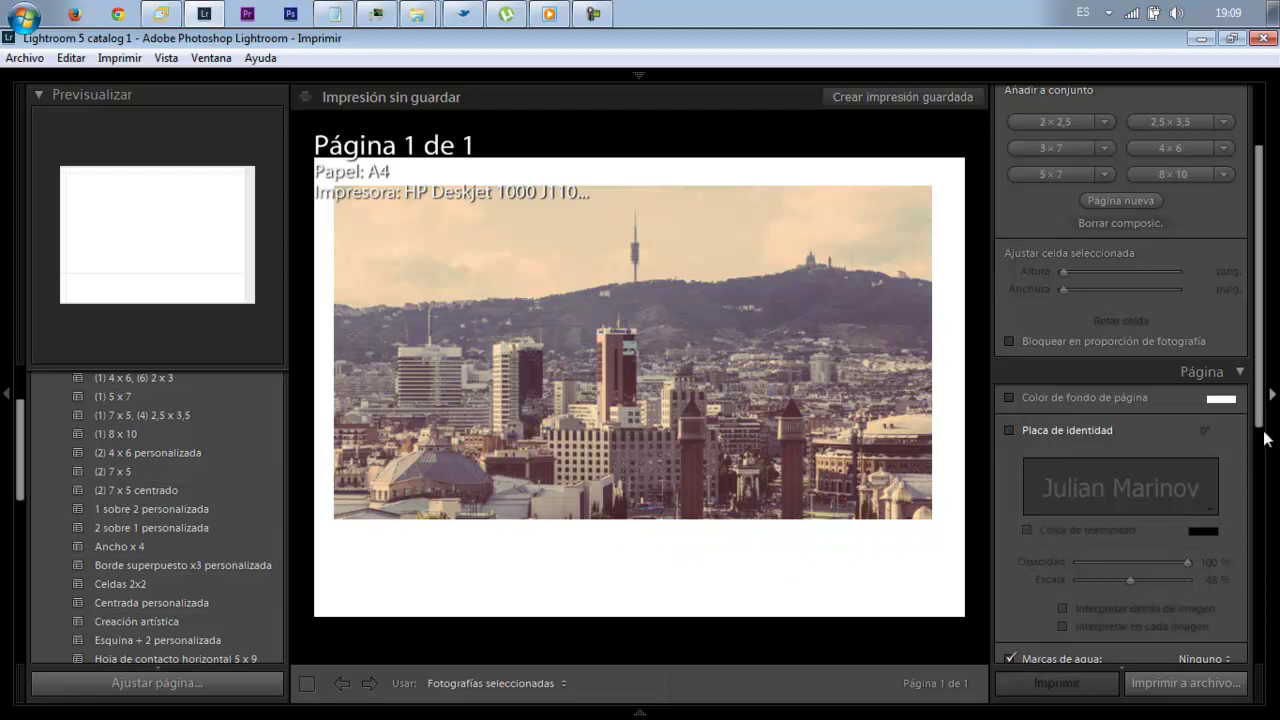
pyautogui.scroll(-2, 1260, 437)
pyautogui.moveTo(1261, 438); pyautogui.dragTo(1251, 507)
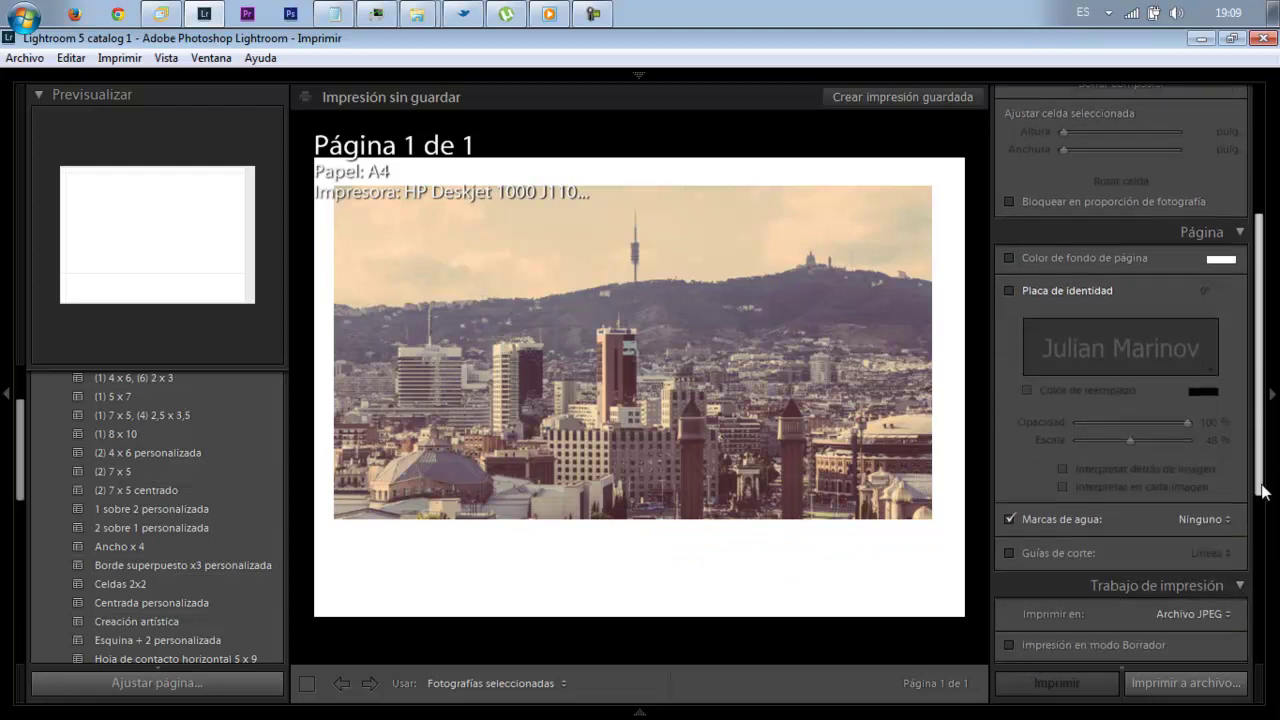
pyautogui.click(1223, 521)
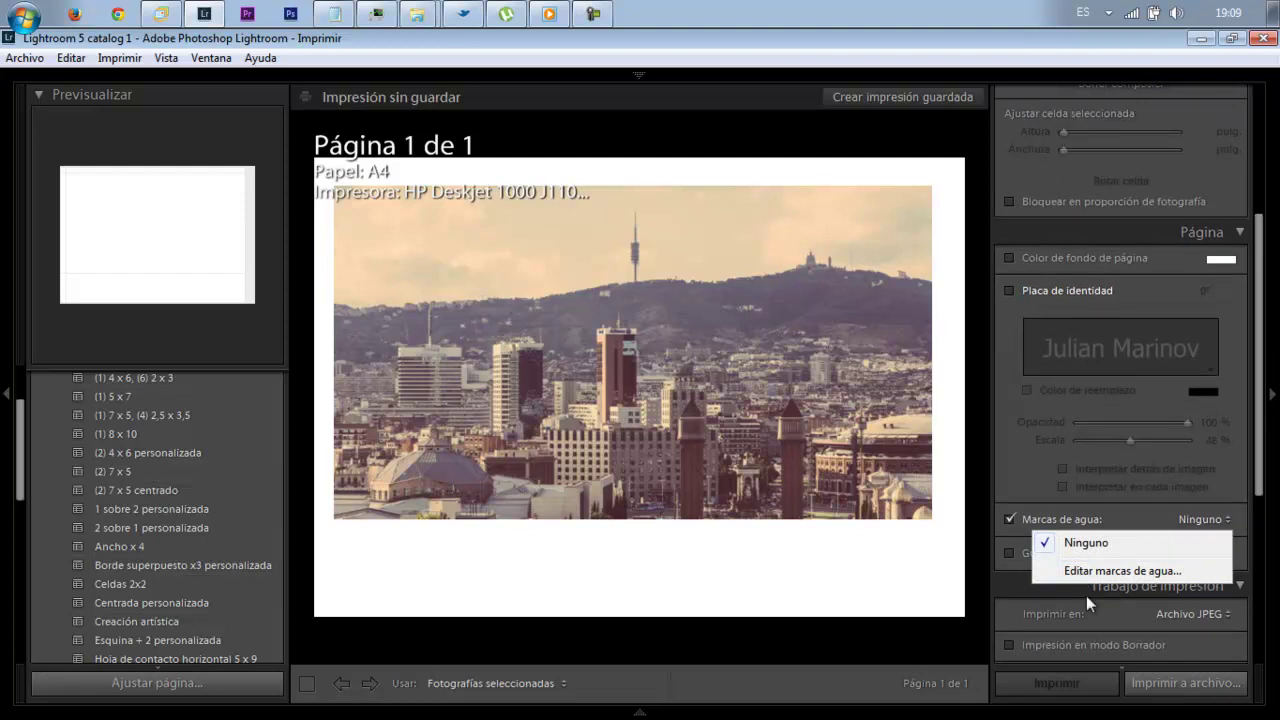
pyautogui.click(1085, 568)
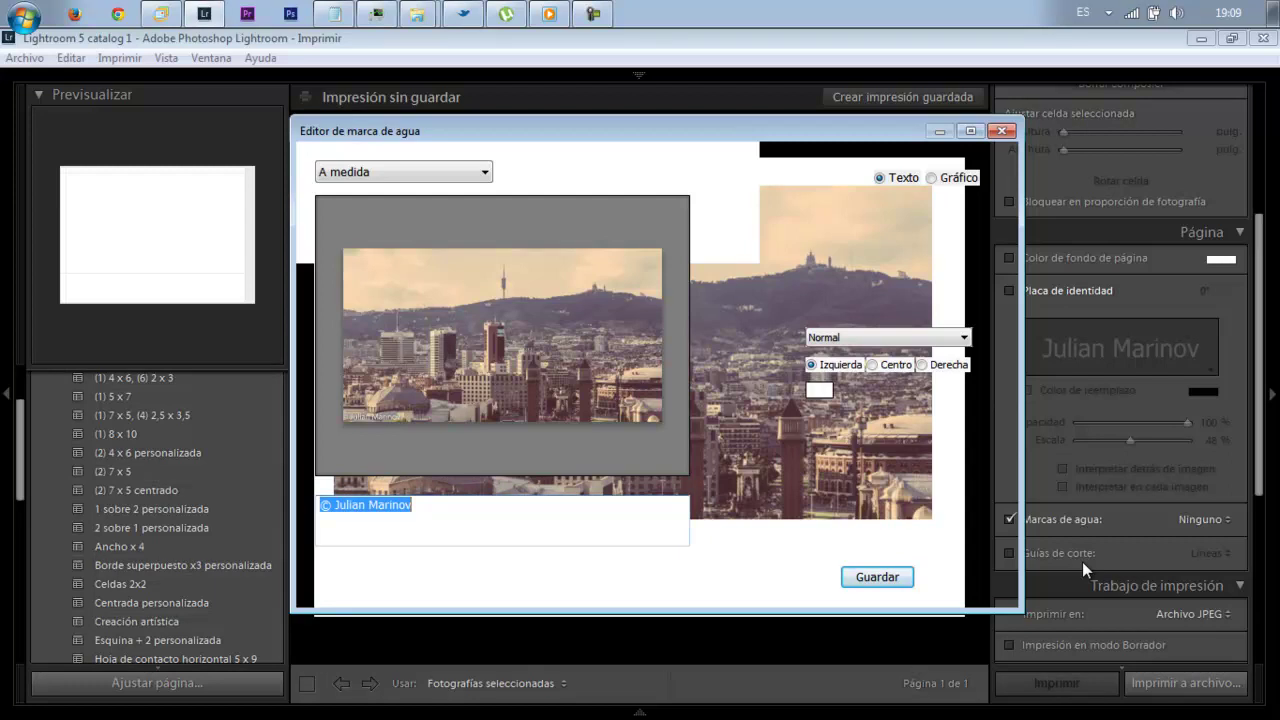
pyautogui.moveTo(883, 137); pyautogui.dragTo(880, 120)
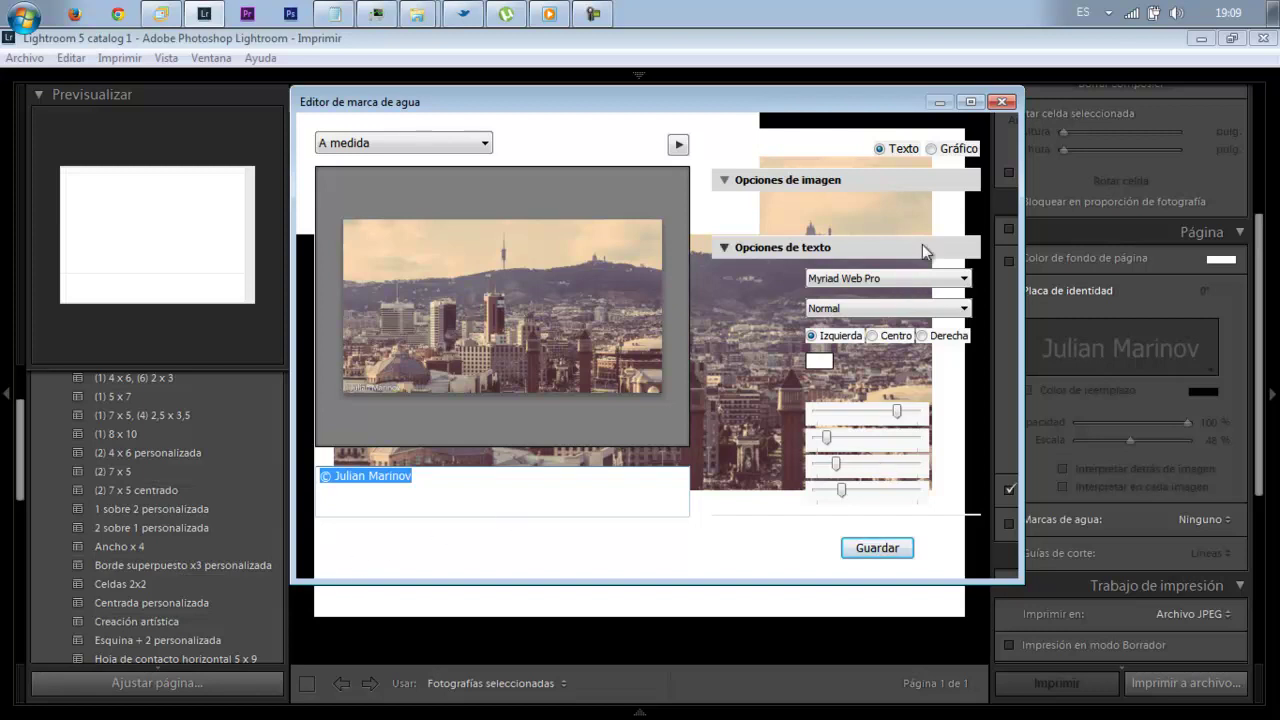
pyautogui.click(970, 101)
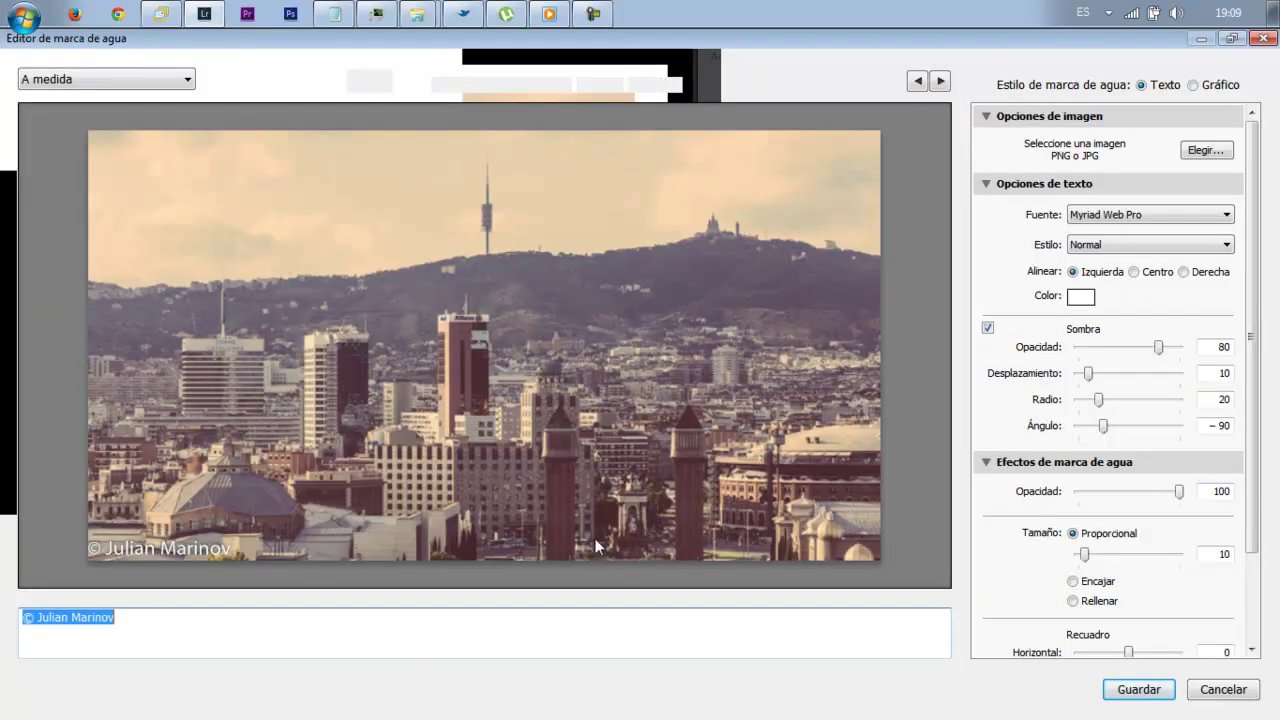
pyautogui.click(132, 550)
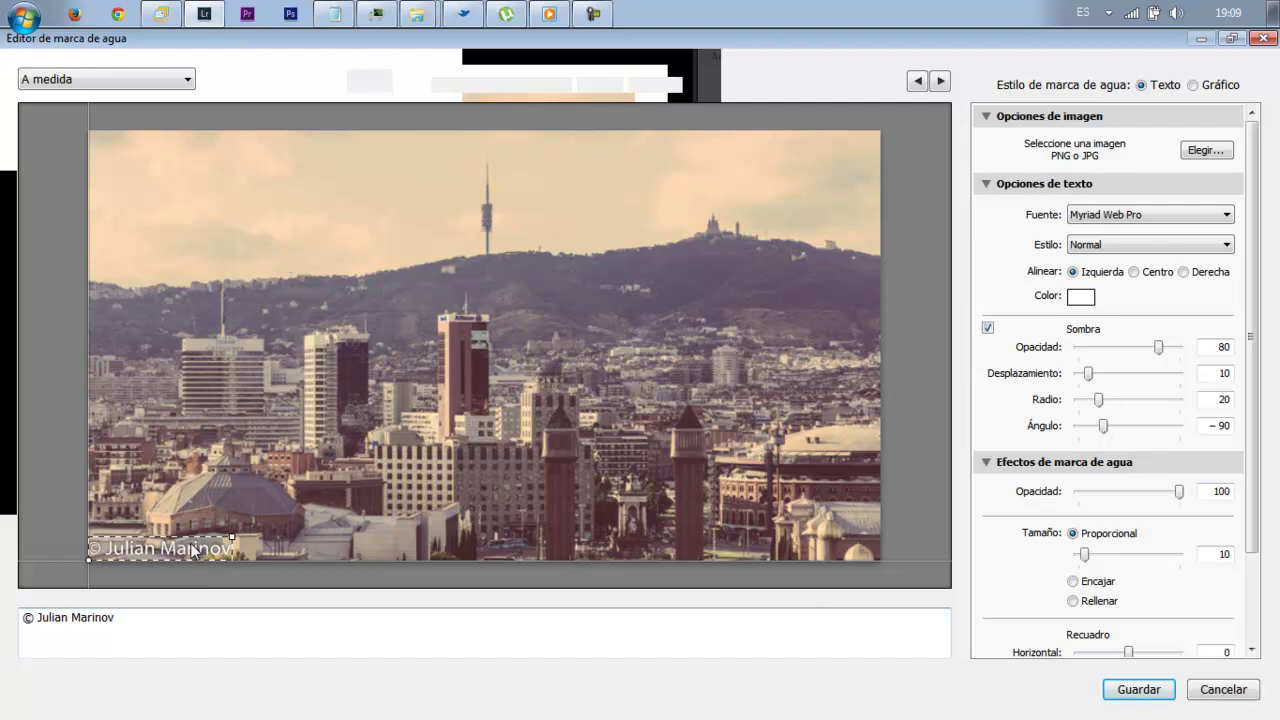
pyautogui.moveTo(1253, 336); pyautogui.dragTo(1253, 424)
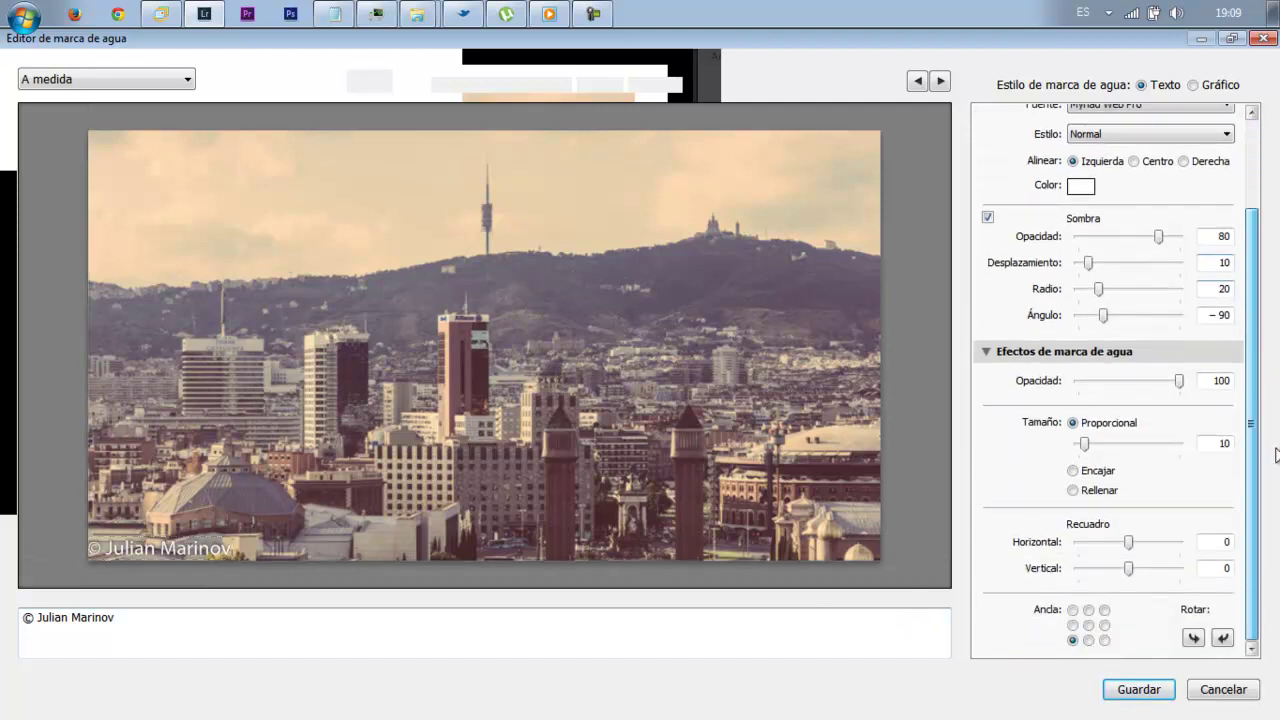
pyautogui.click(1220, 692)
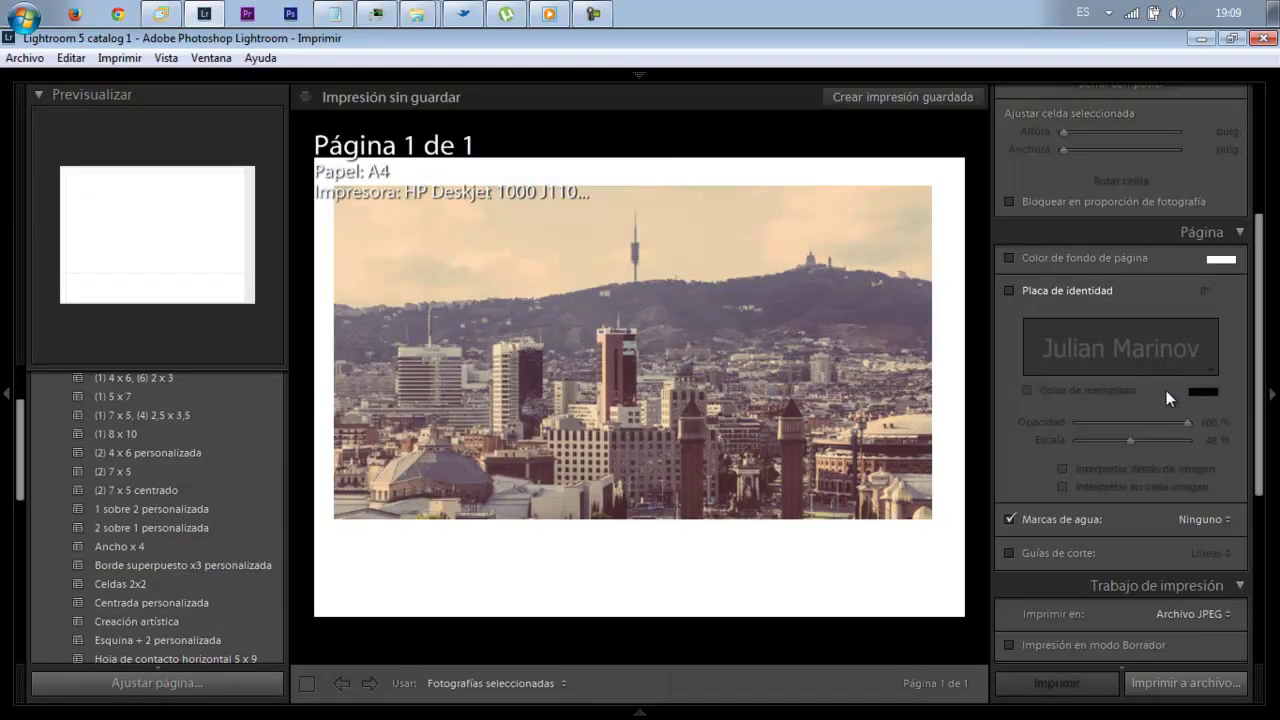
# Re-enable the identity plate as a graphic plate using the SPQR eagle JPG
pyautogui.click(1095, 290)
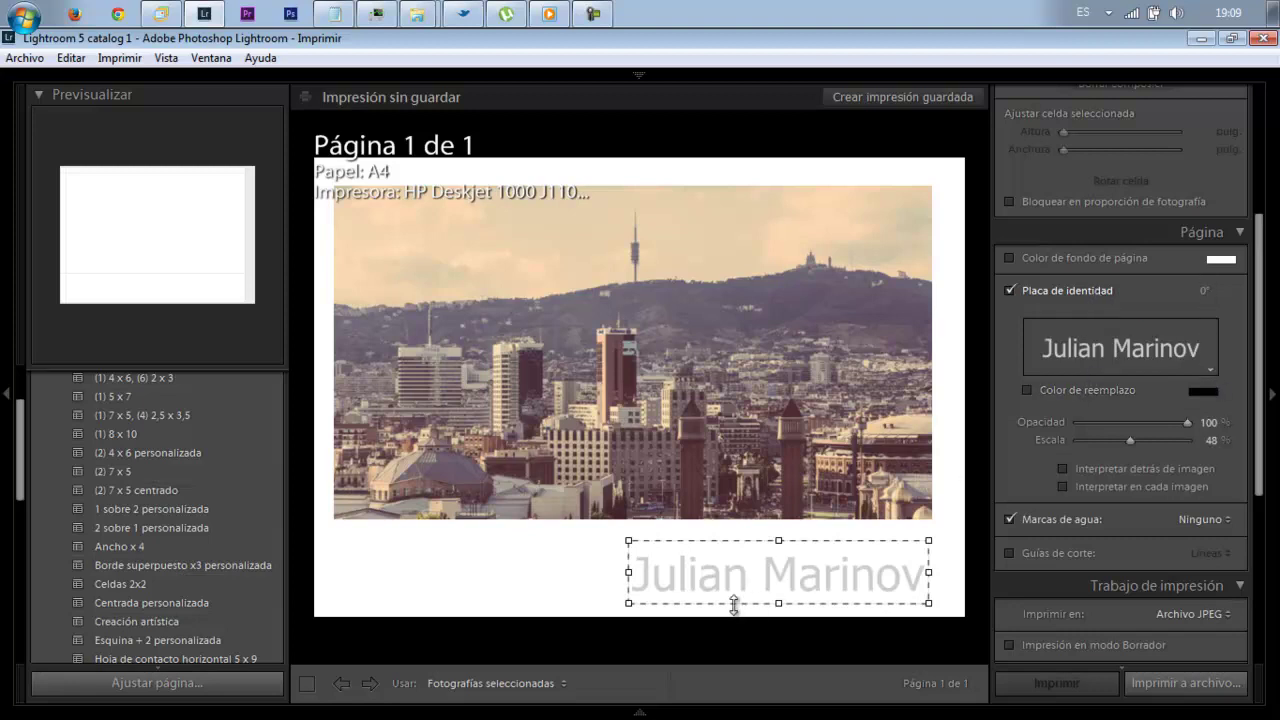
pyautogui.click(1062, 362)
pyautogui.click(1100, 396)
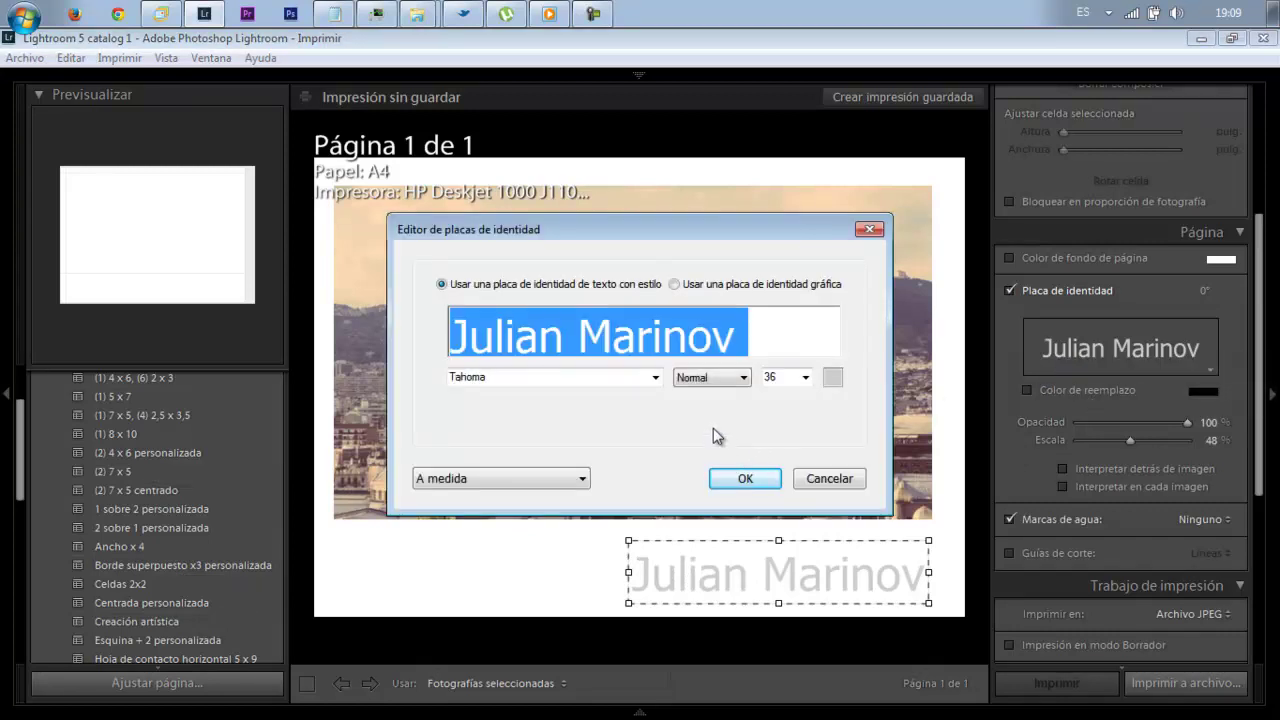
pyautogui.click(675, 285)
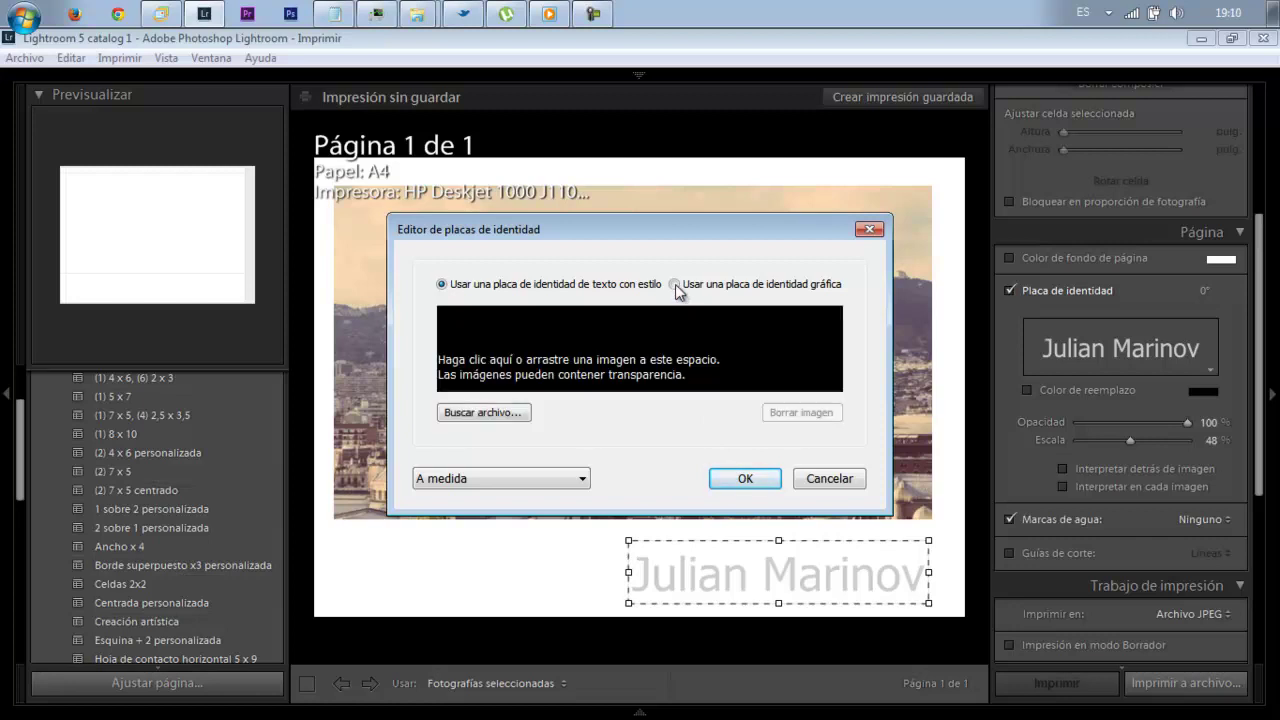
pyautogui.click(484, 413)
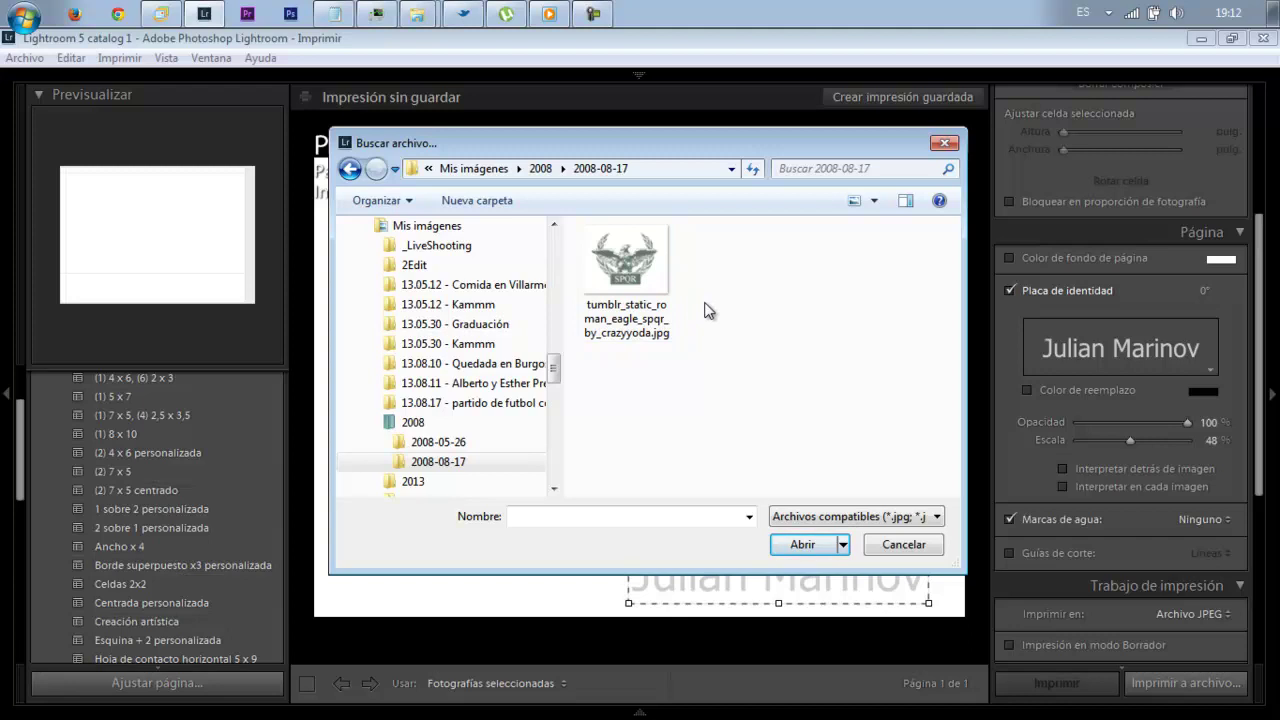
pyautogui.doubleClick(622, 278)
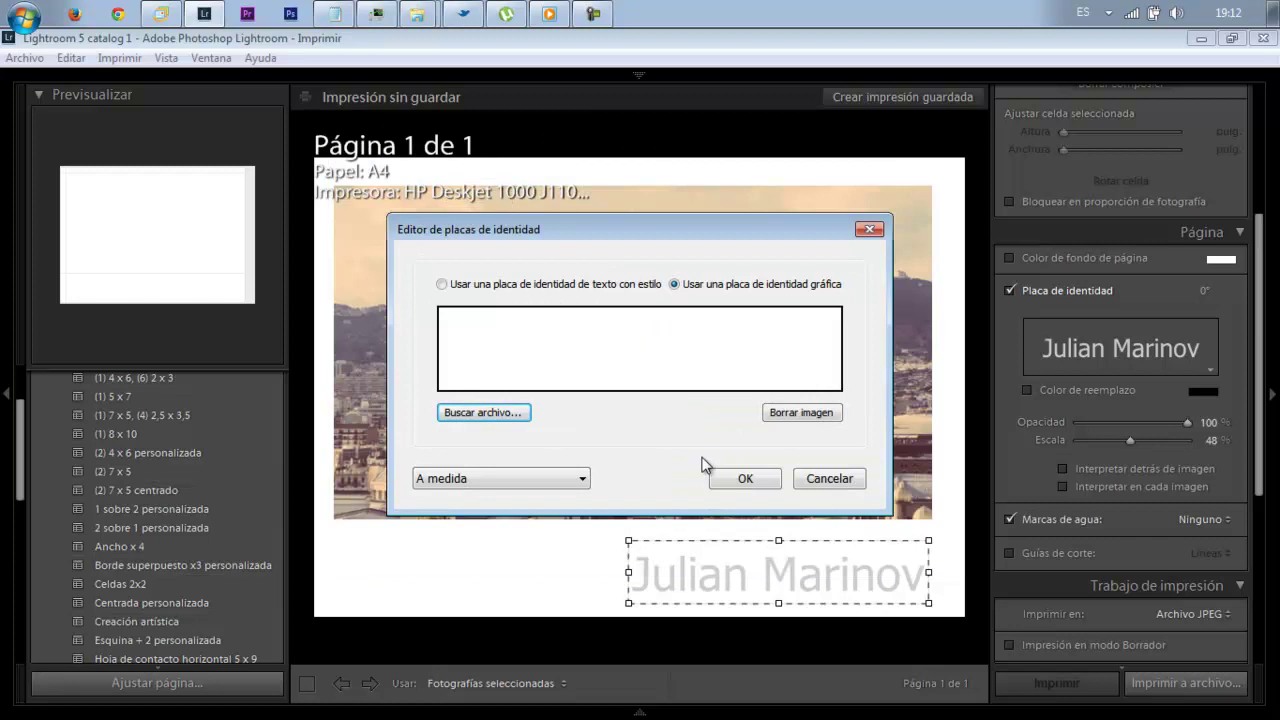
pyautogui.click(682, 352)
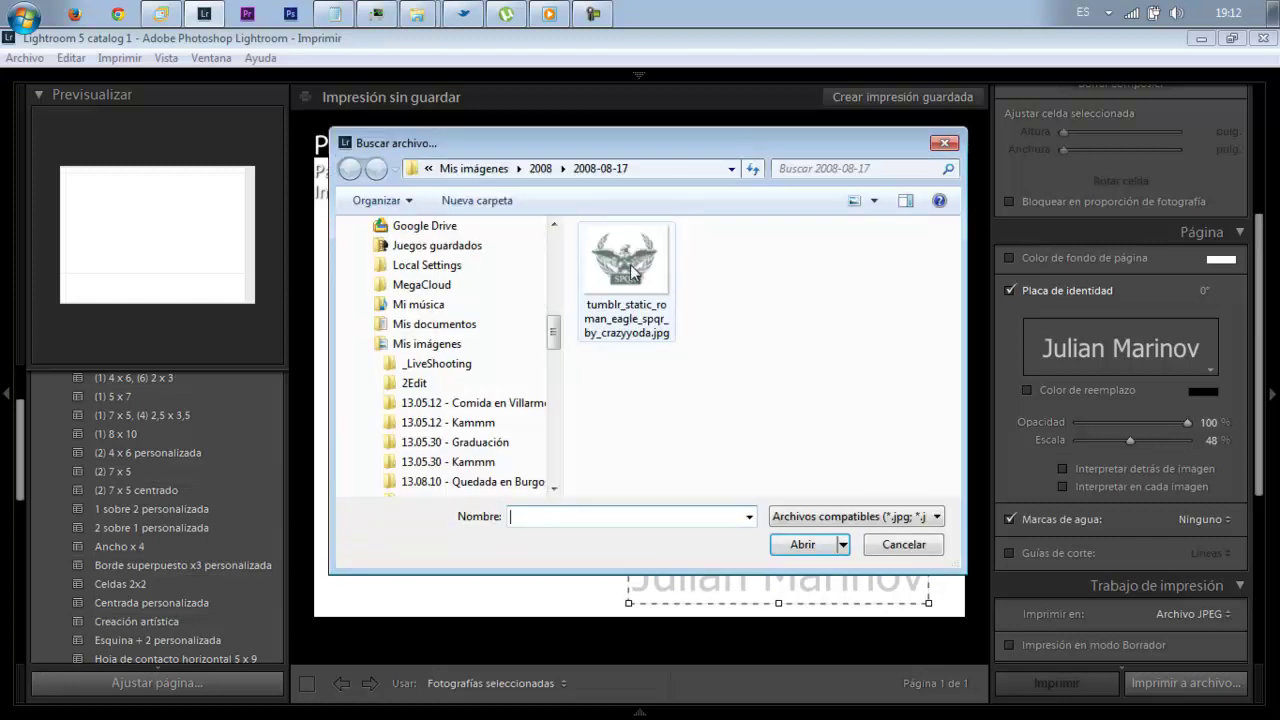
pyautogui.doubleClick(634, 272)
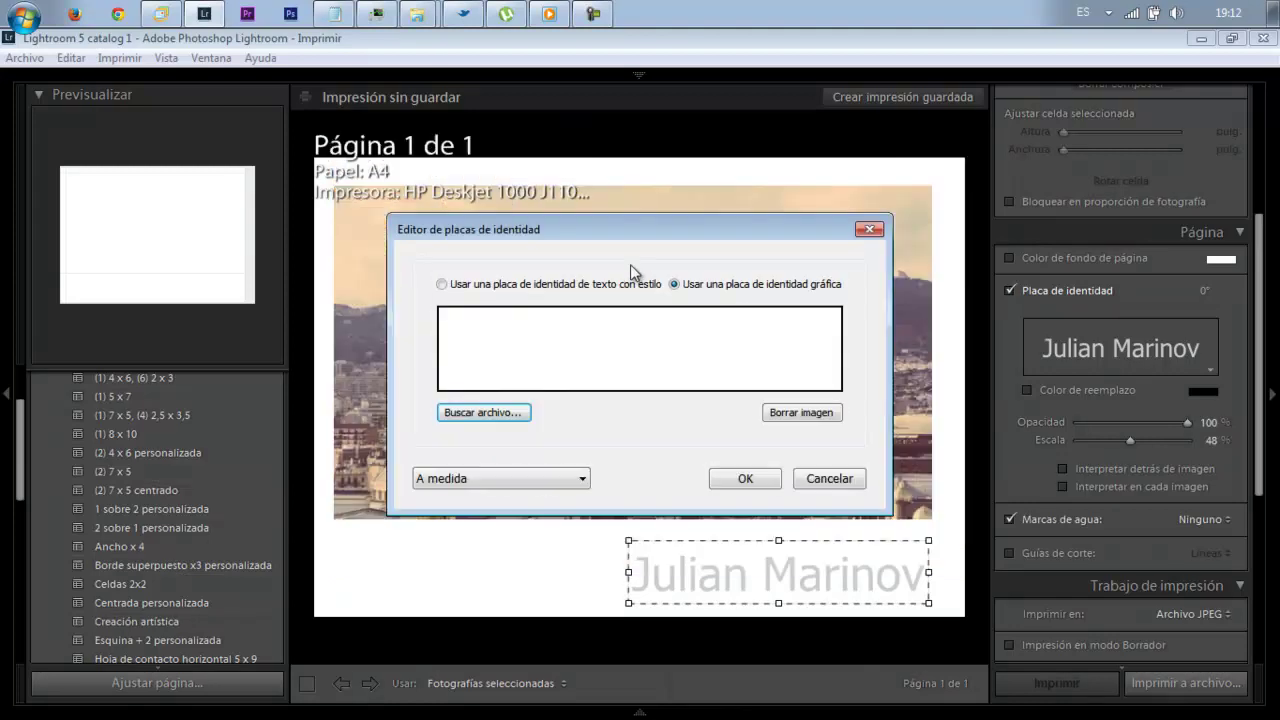
pyautogui.click(741, 480)
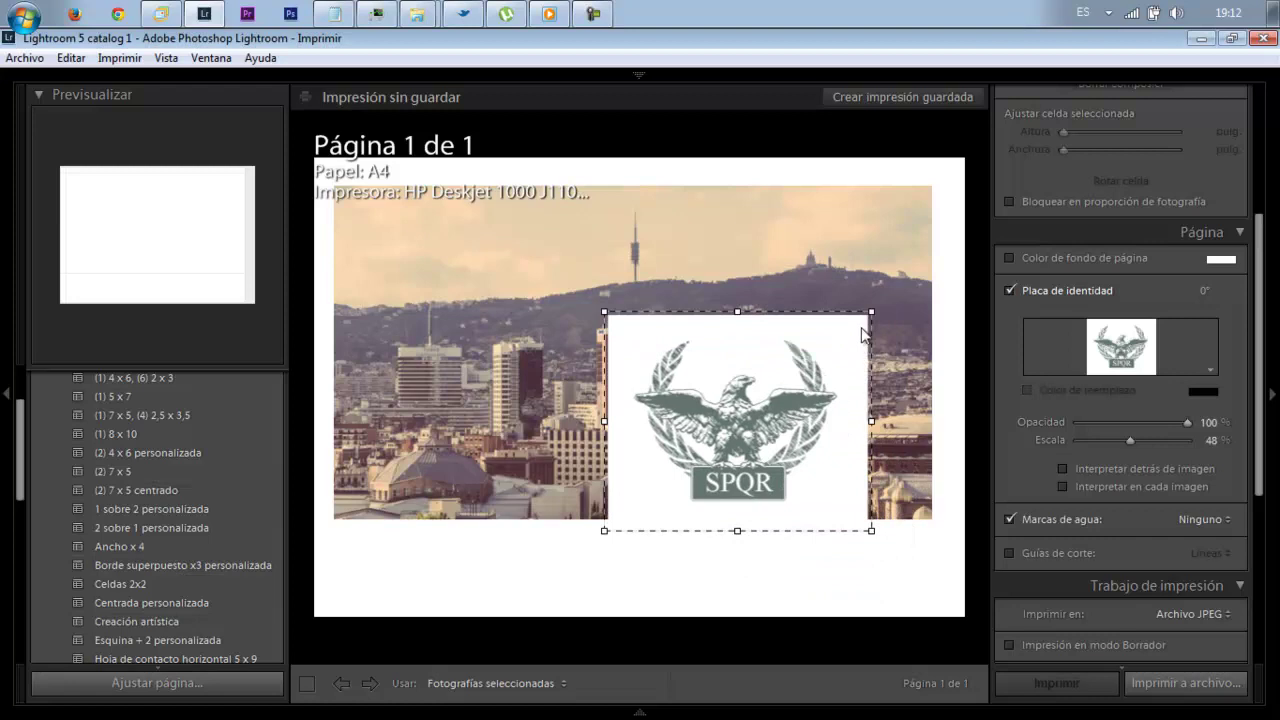
# Scale the SPQR eagle plate to 20% and move it to the bottom-right margin
pyautogui.moveTo(872, 311); pyautogui.dragTo(784, 432)
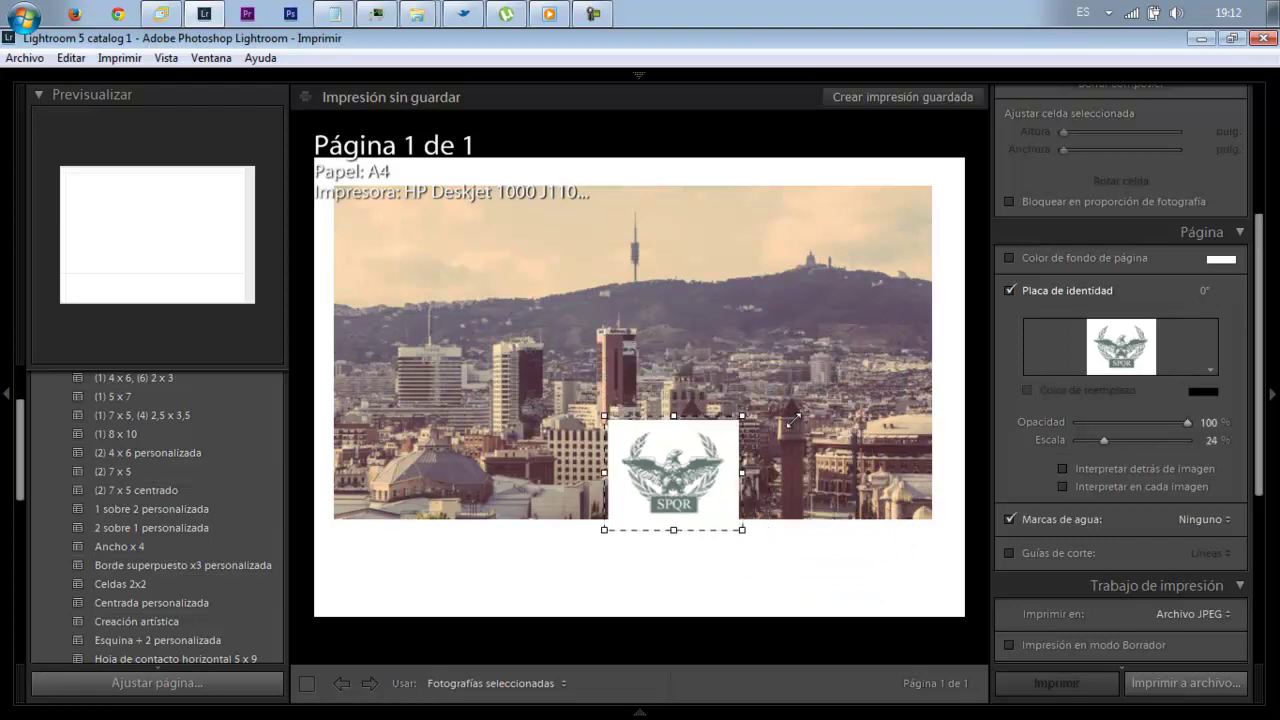
pyautogui.moveTo(652, 482); pyautogui.dragTo(650, 567)
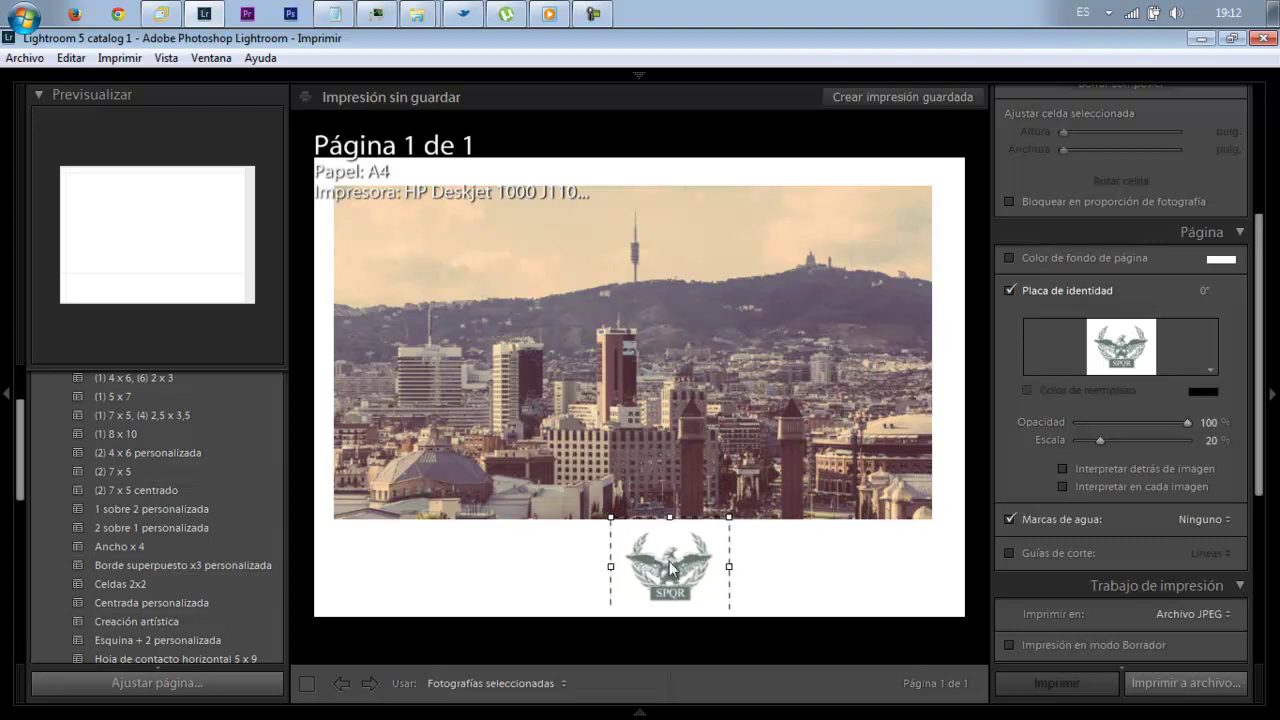
pyautogui.moveTo(650, 567); pyautogui.dragTo(840, 575)
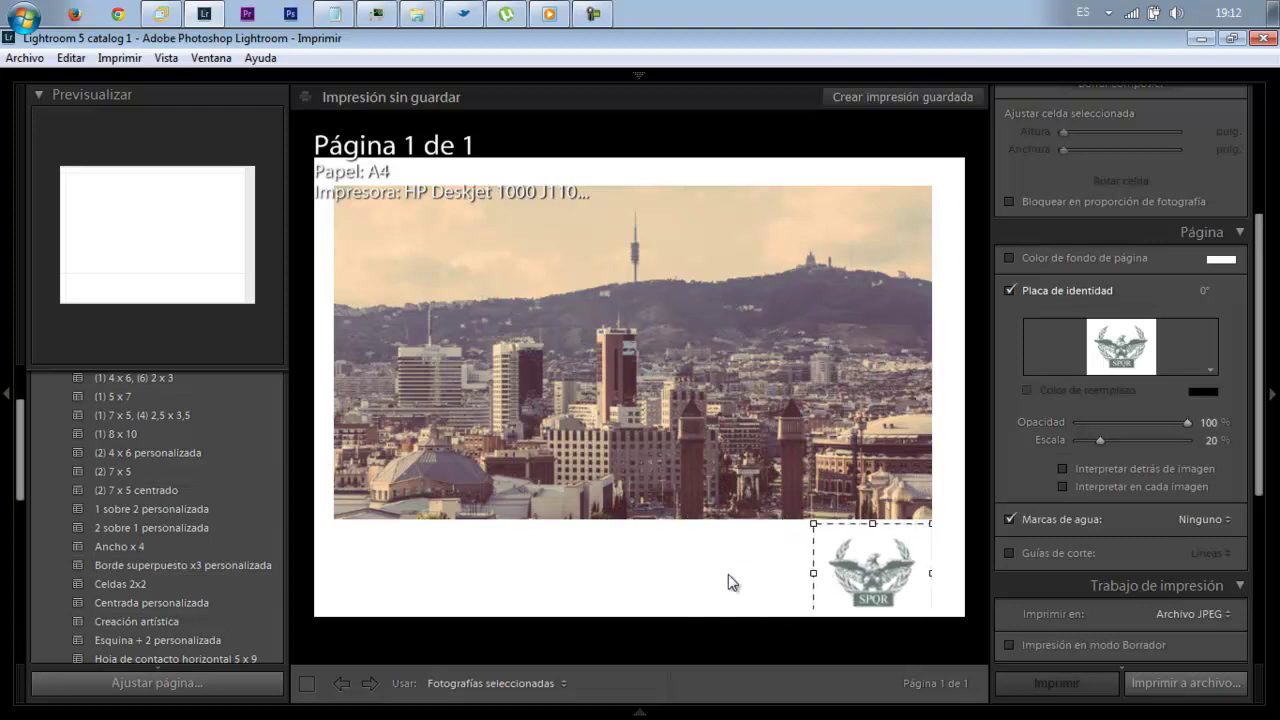
pyautogui.click(706, 584)
pyautogui.click(845, 557)
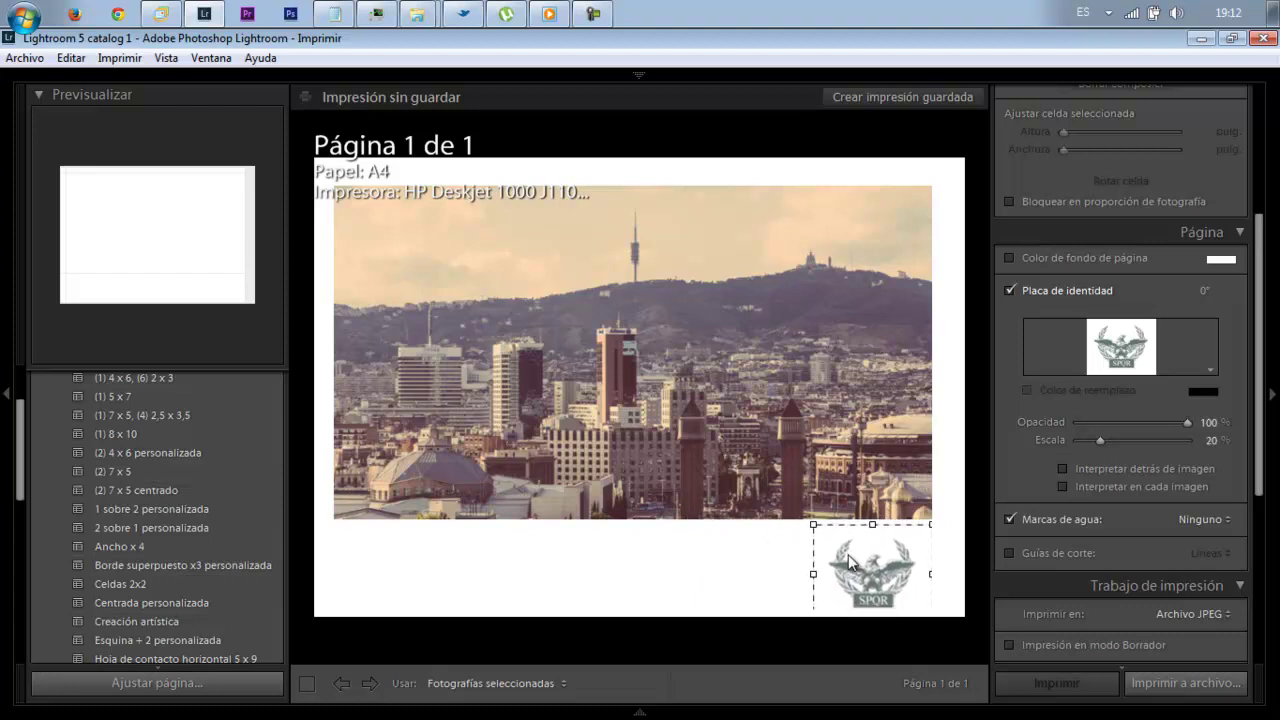
pyautogui.click(755, 557)
pyautogui.click(772, 412)
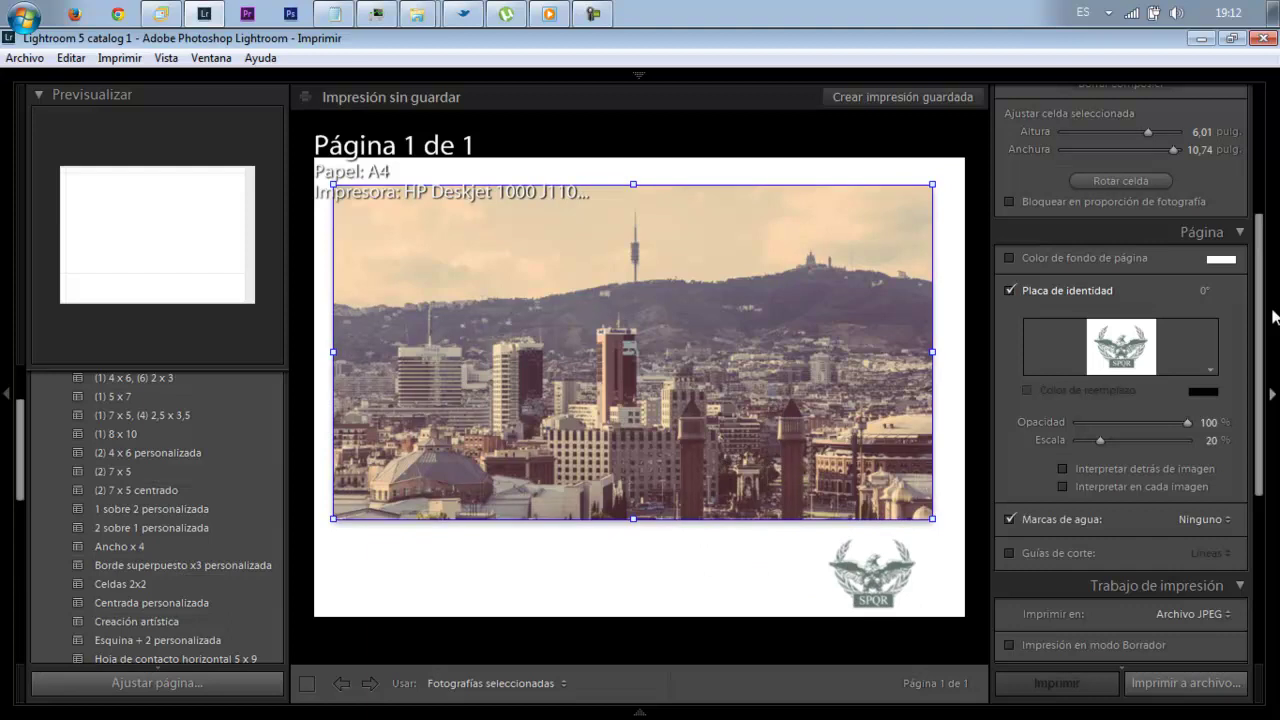
# Show the crop guides and move the SPQR identity plate to the right page edge
pyautogui.scroll(-2, 1263, 330)
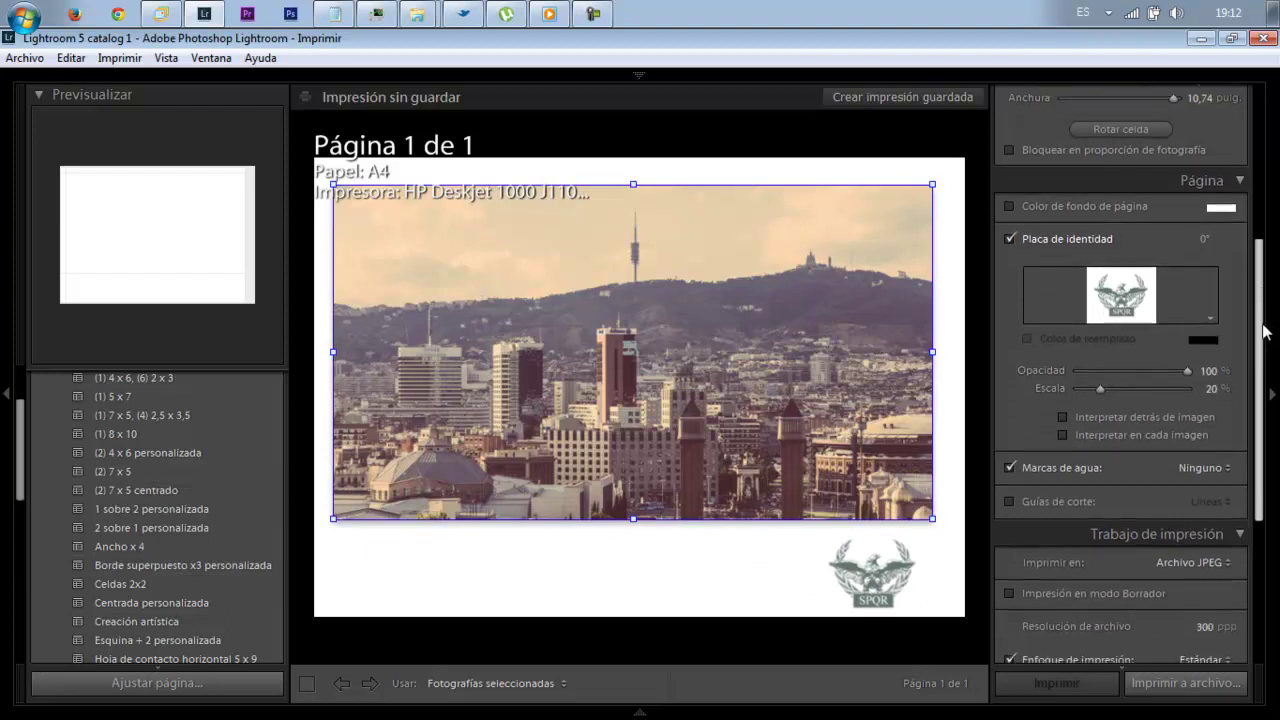
pyautogui.scroll(-3, 1263, 335)
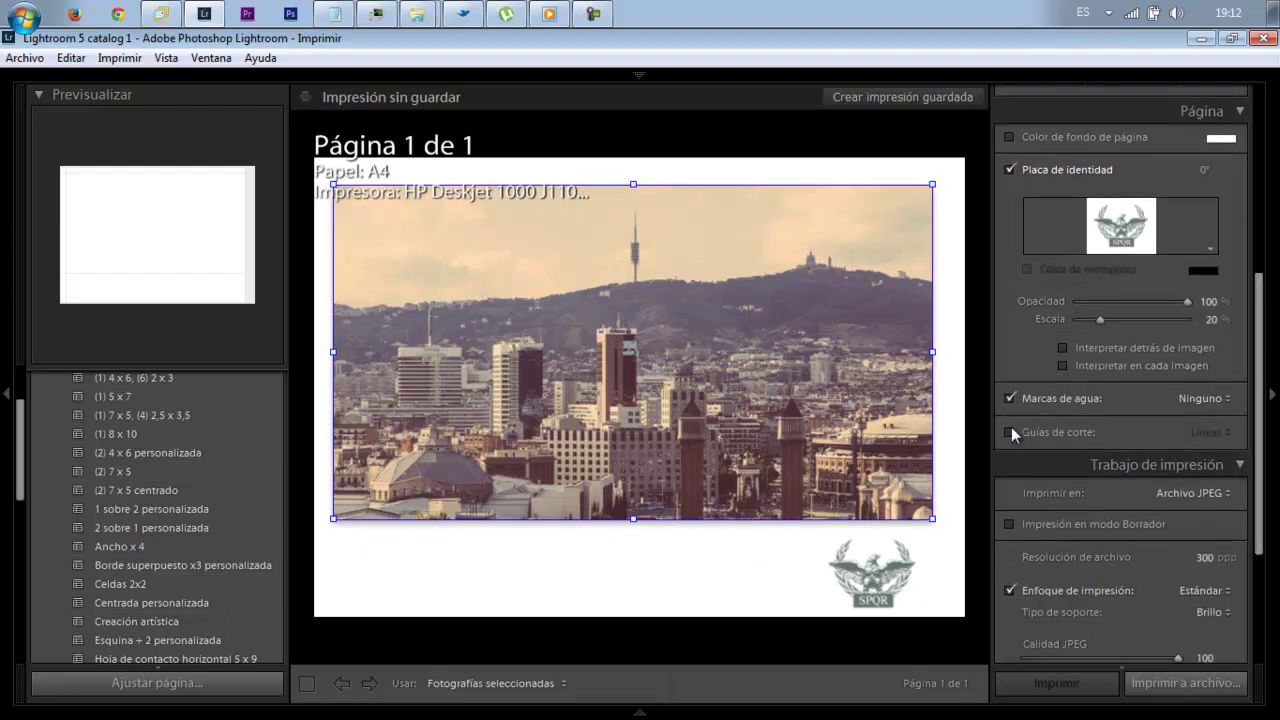
pyautogui.click(1008, 432)
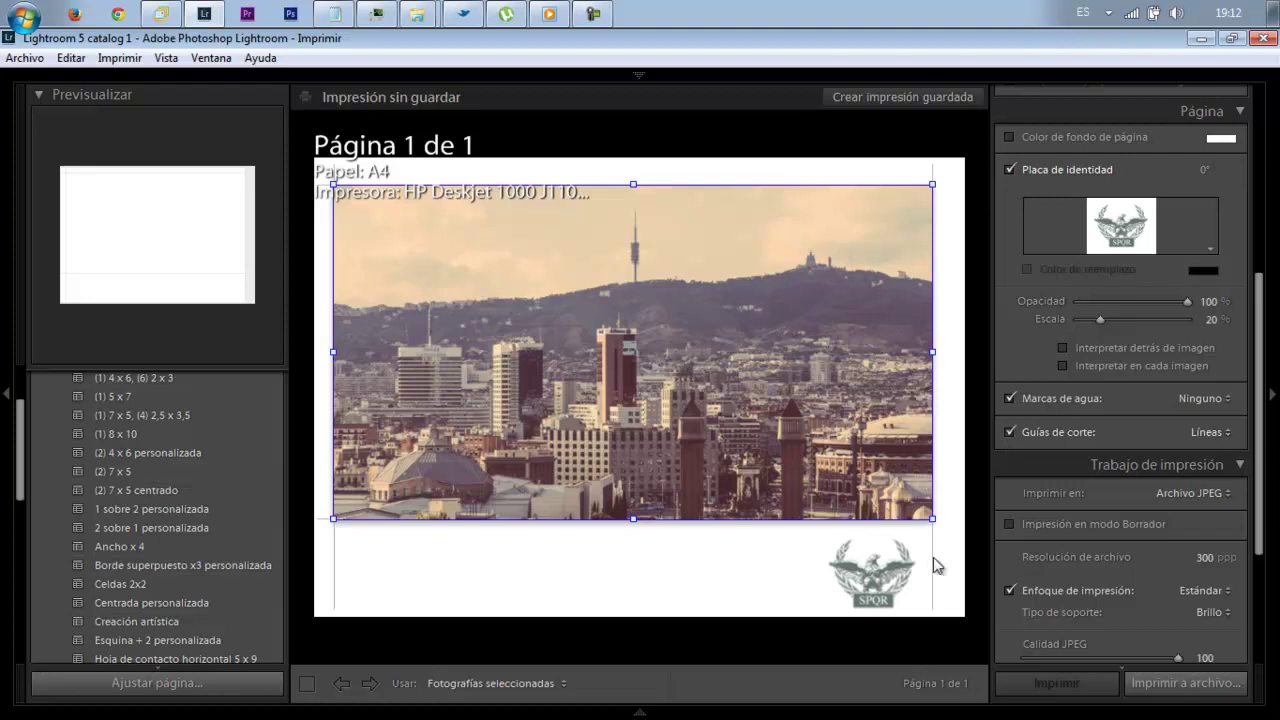
pyautogui.moveTo(885, 582)
pyautogui.mouseDown()
pyautogui.moveTo(908, 578)
pyautogui.moveTo(895, 583)
pyautogui.mouseUp()
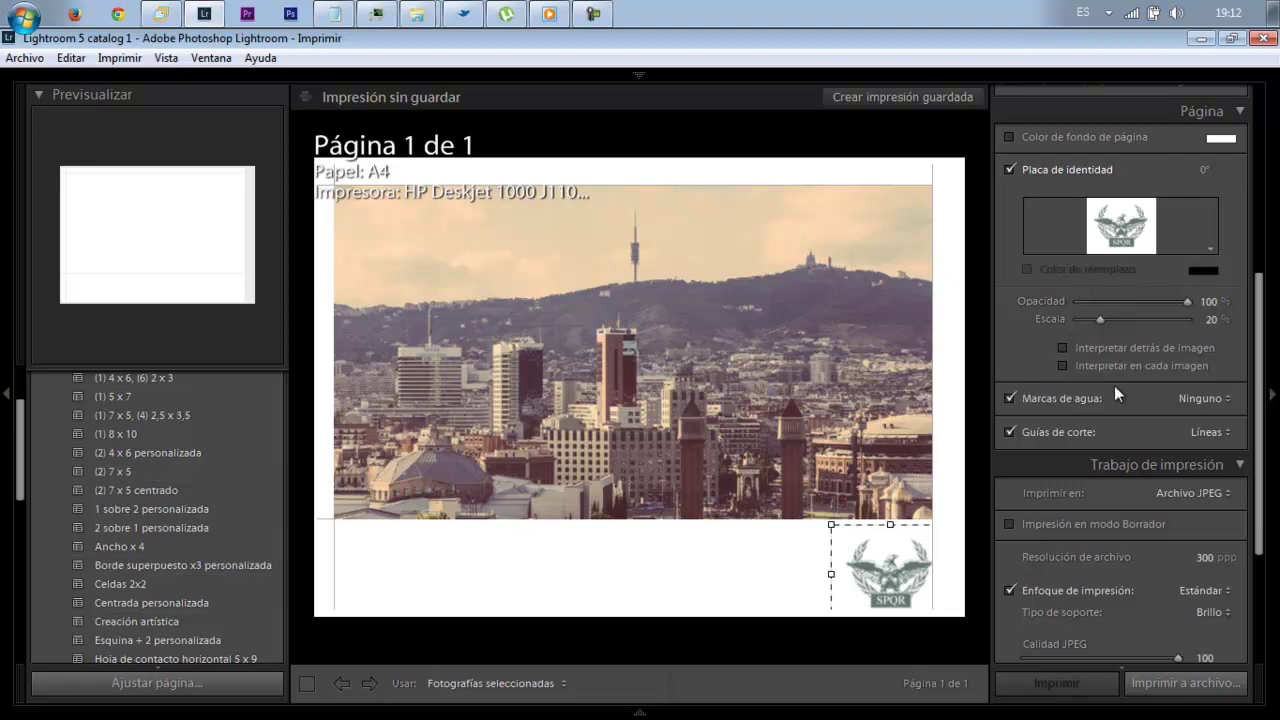
# Nudge the Barcelona photo slightly higher on the page, then hide the crop guides
pyautogui.click(1229, 434)
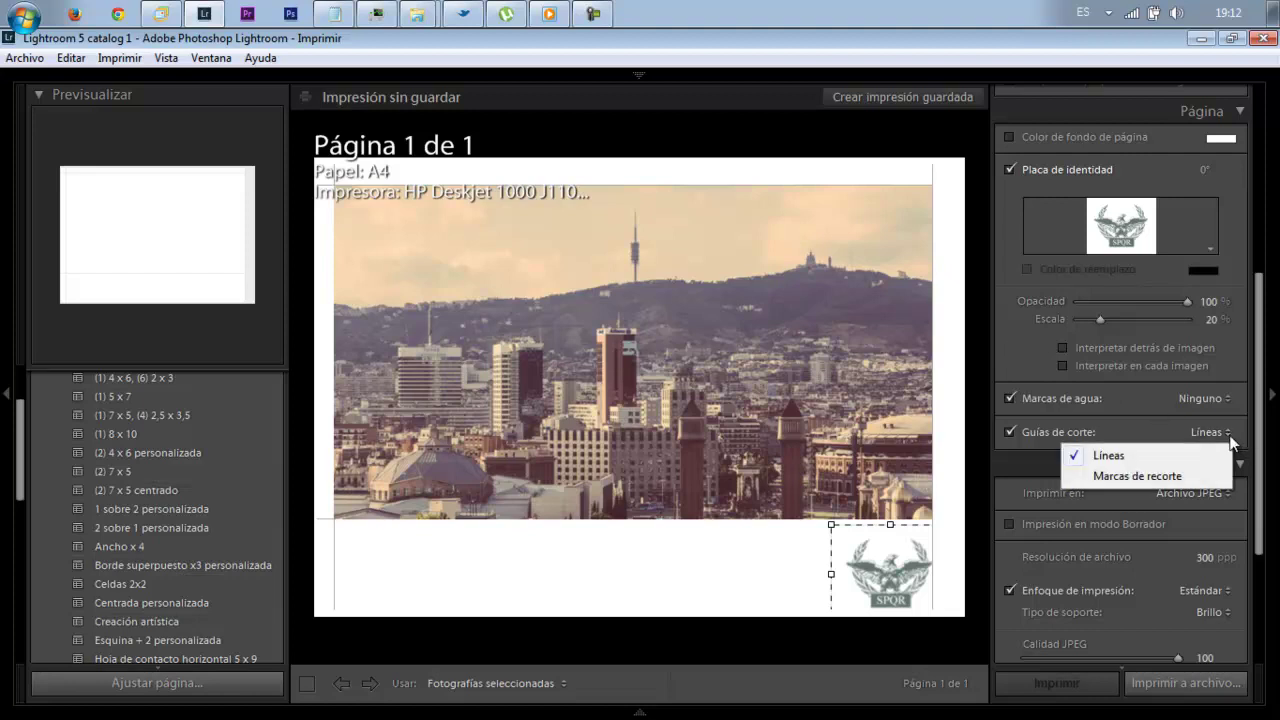
pyautogui.click(1229, 435)
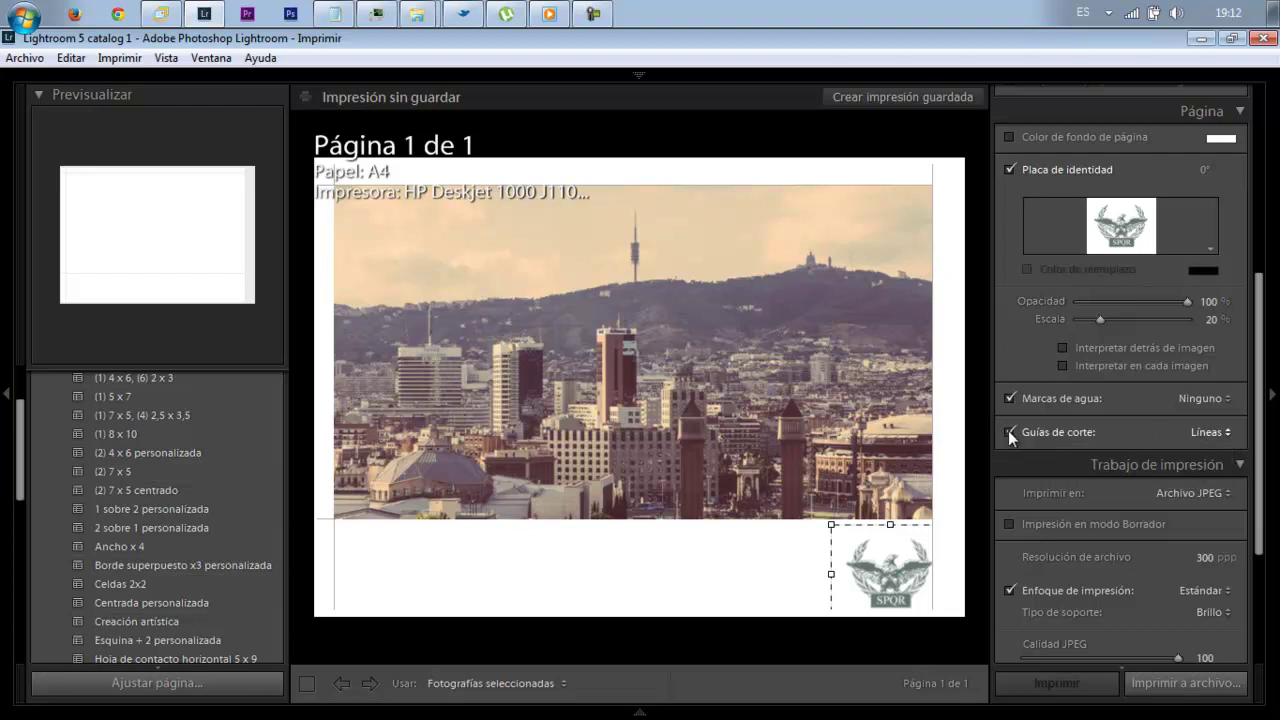
pyautogui.click(767, 376)
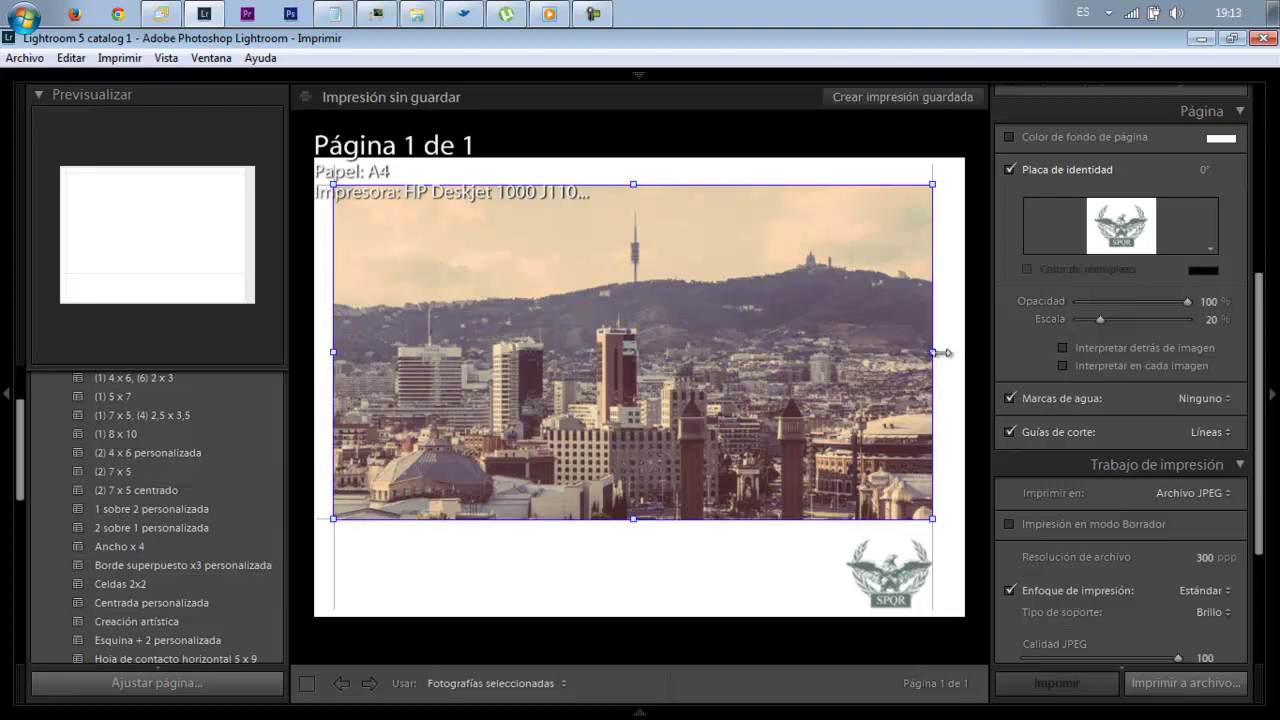
pyautogui.moveTo(832, 343); pyautogui.dragTo(878, 335)
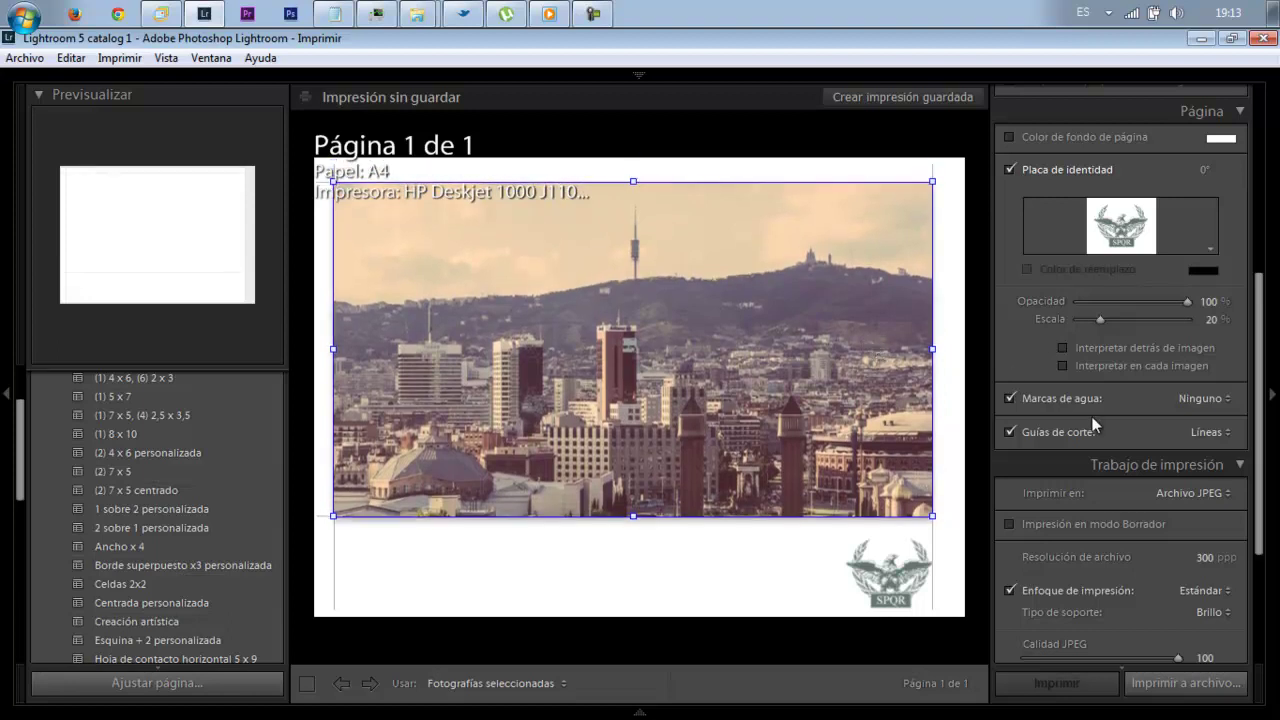
pyautogui.click(1036, 434)
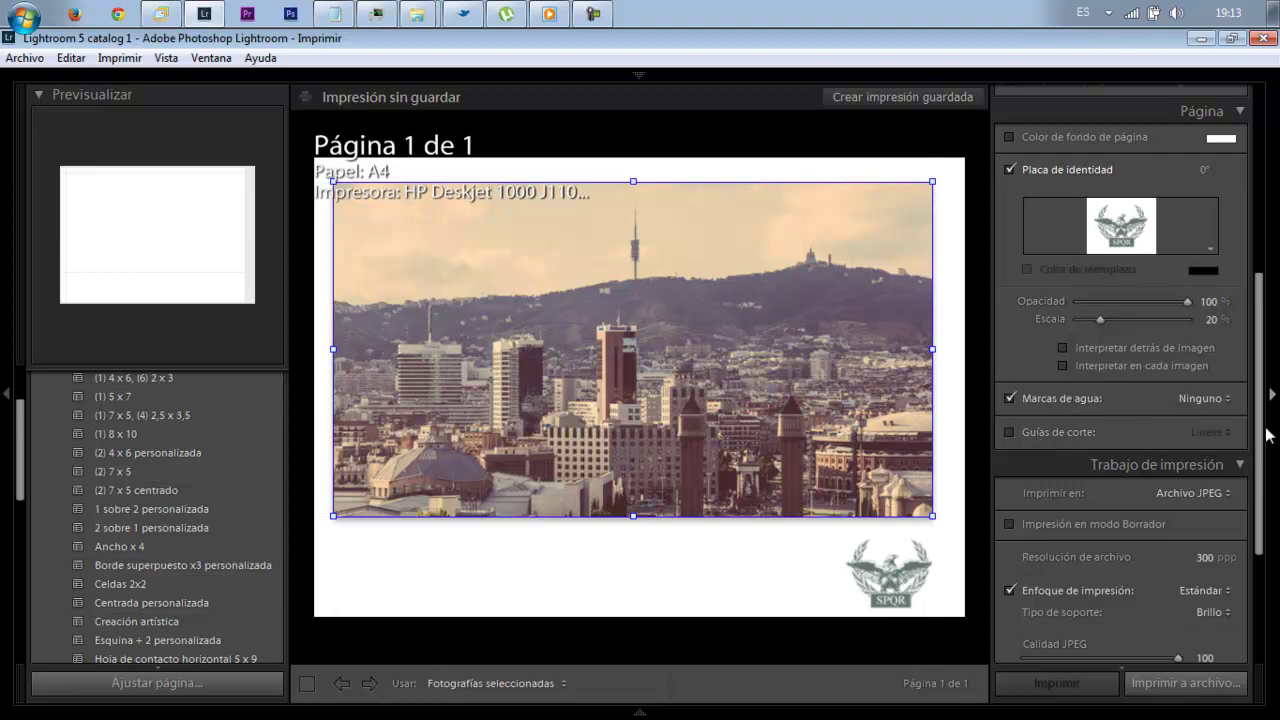
# Set the JPEG file resolution to 72 ppi, leaving draft mode off
pyautogui.moveTo(1262, 433); pyautogui.dragTo(1270, 535)
pyautogui.click(1134, 315)
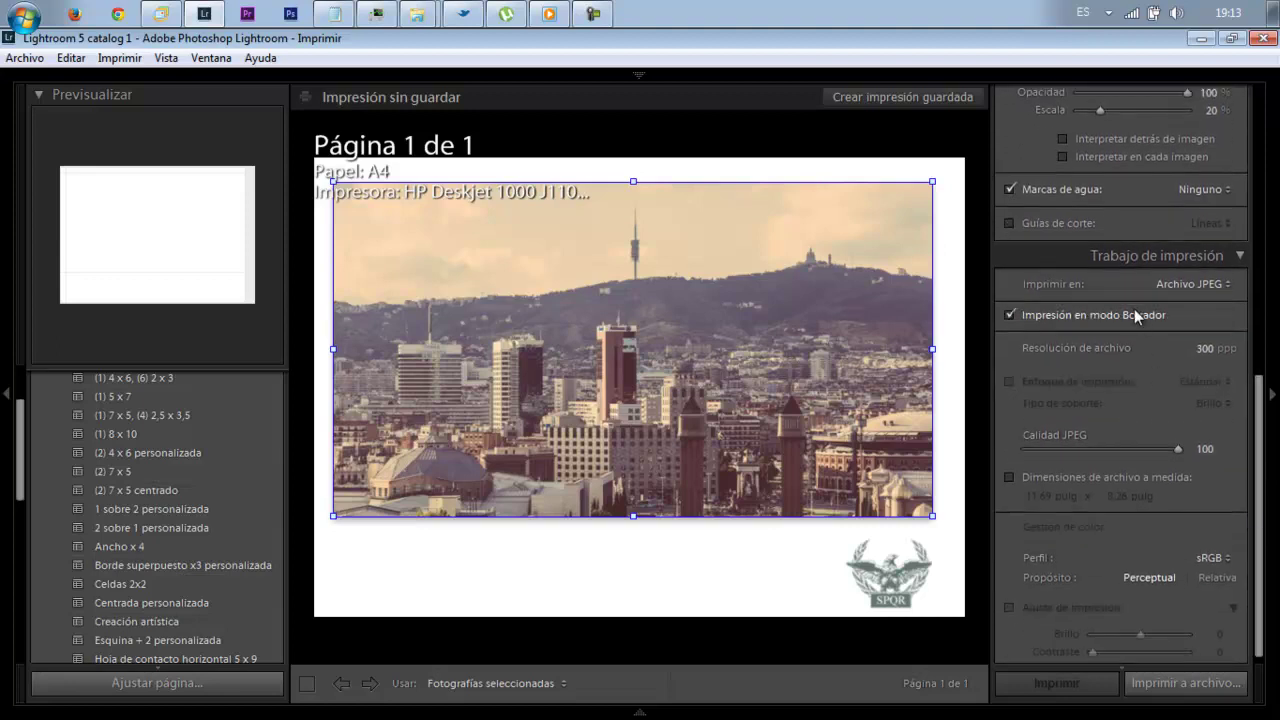
pyautogui.click(1134, 313)
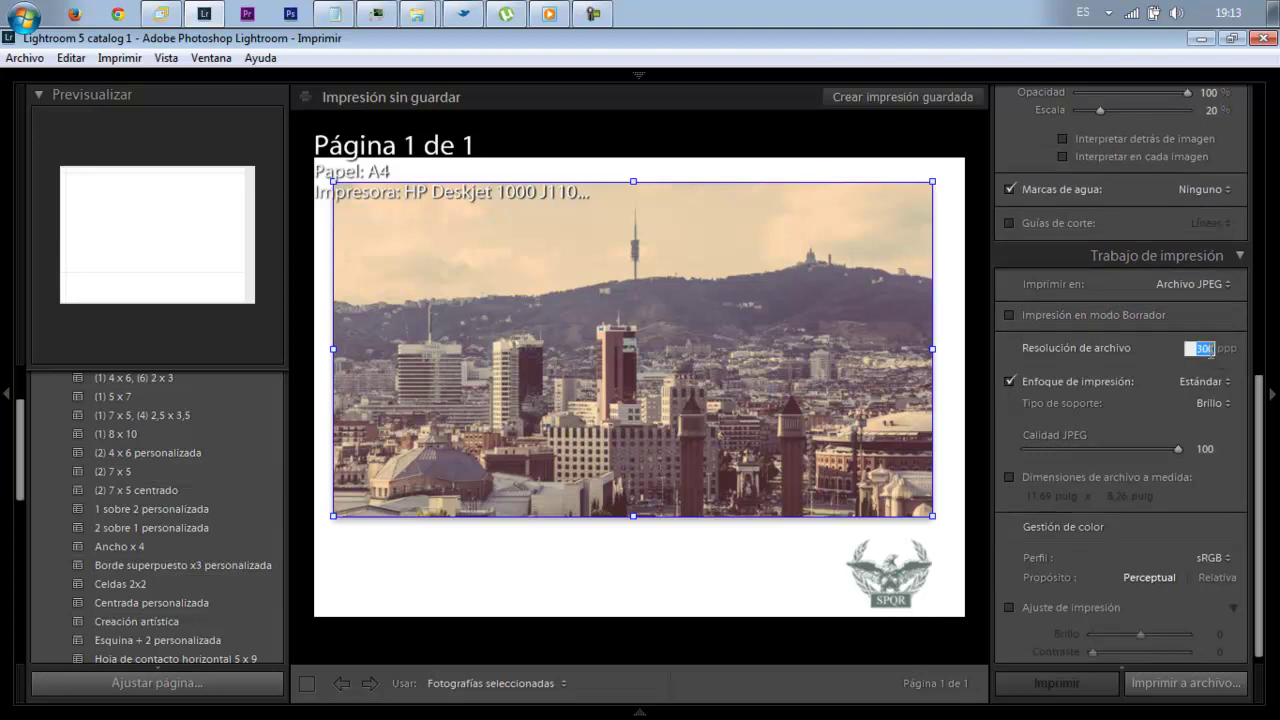
pyautogui.write('72')
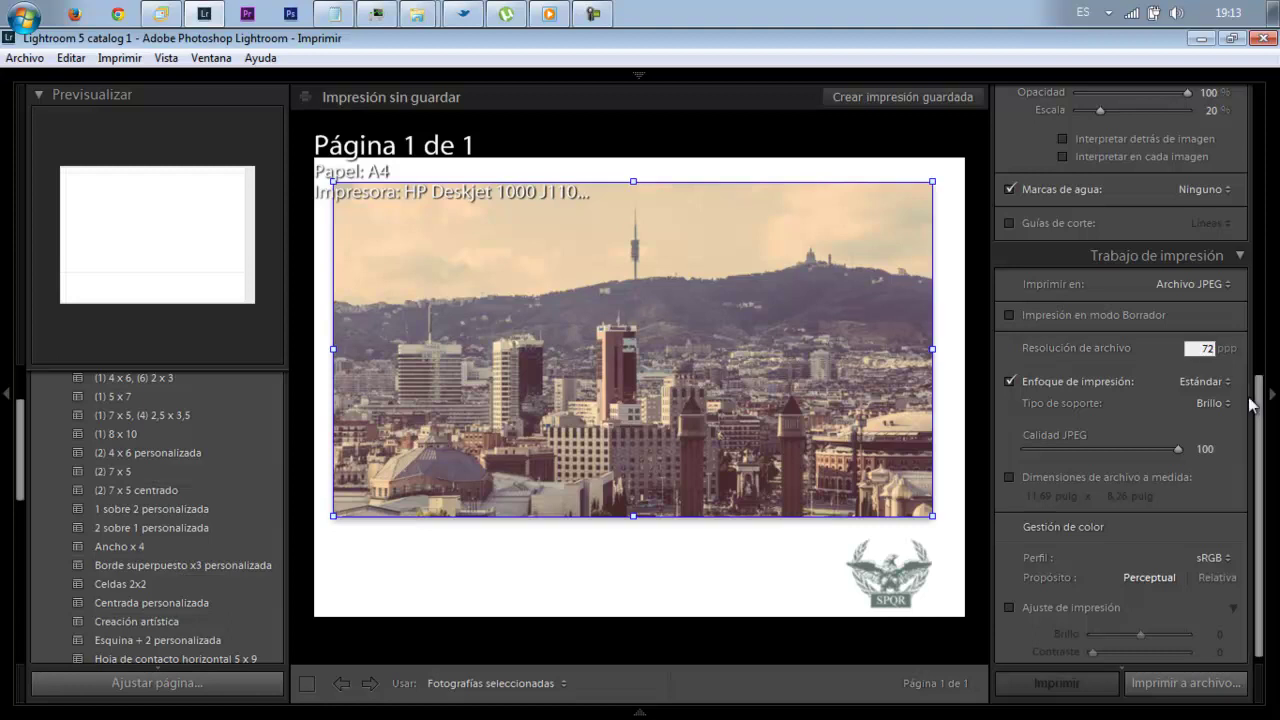
# Set print sharpening to Alto and switch to custom file dimensions
pyautogui.click(1223, 385)
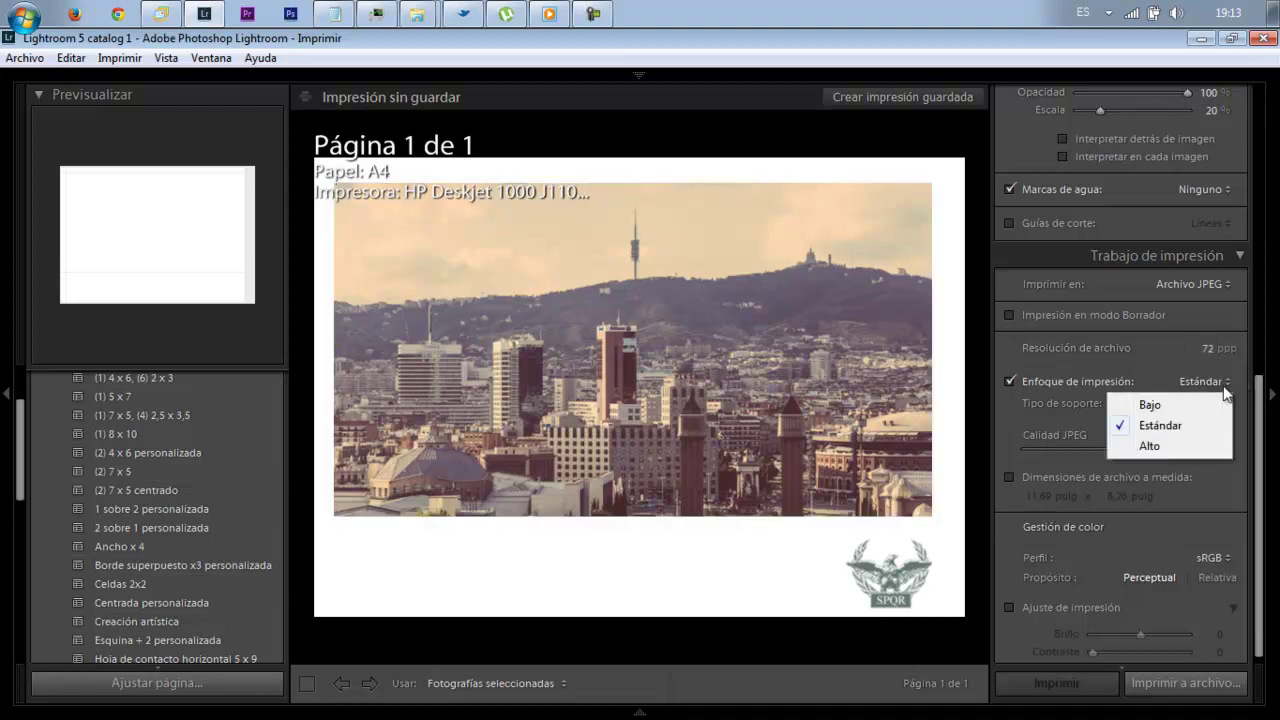
pyautogui.click(1215, 450)
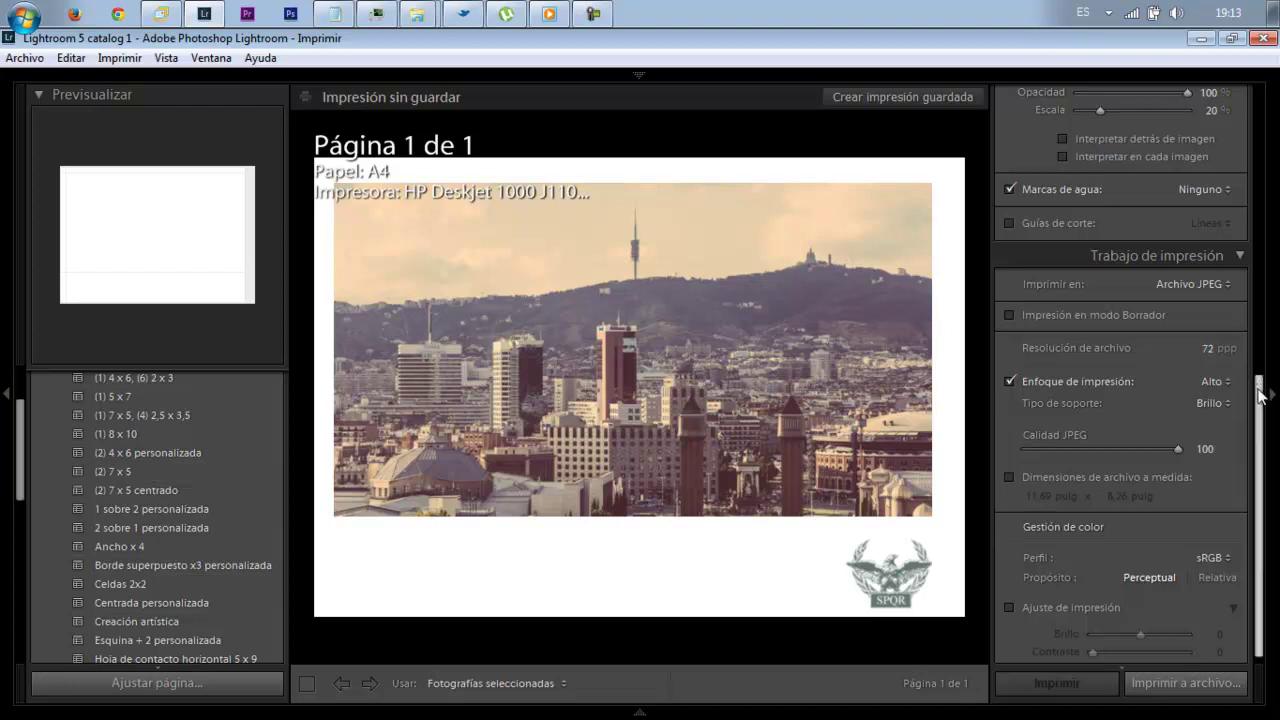
pyautogui.moveTo(1258, 385); pyautogui.dragTo(1260, 420)
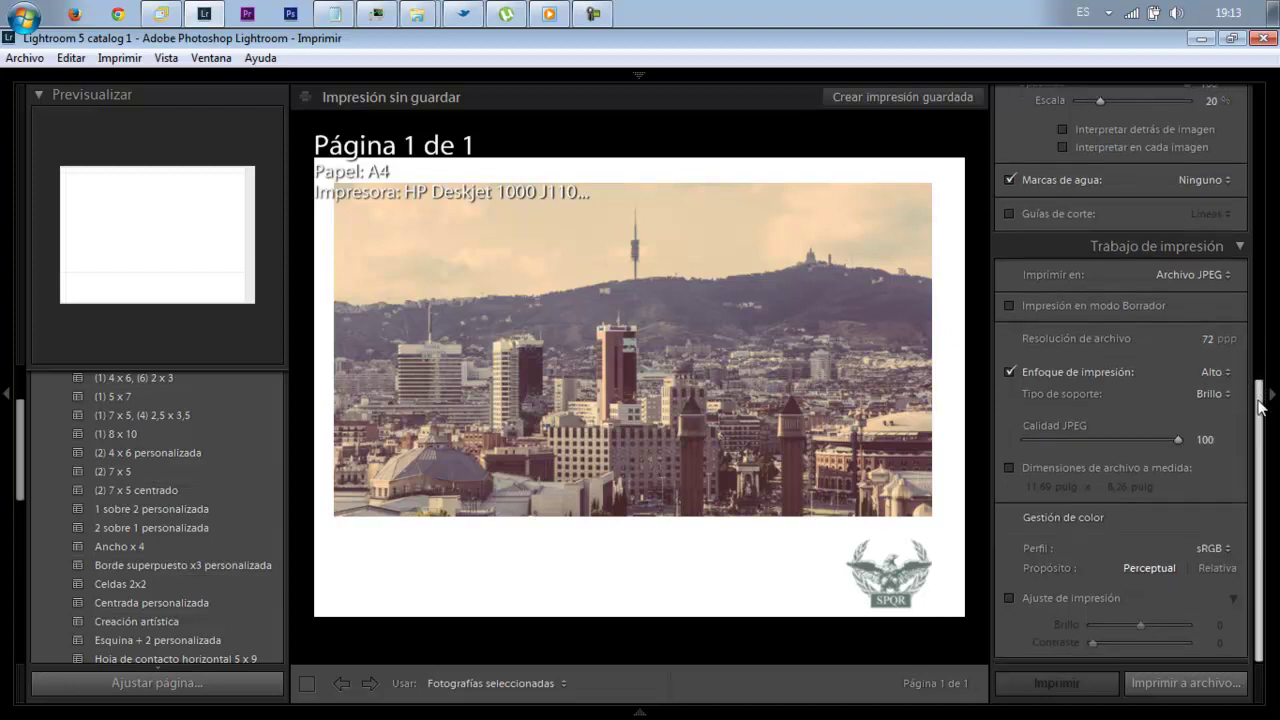
pyautogui.click(1135, 469)
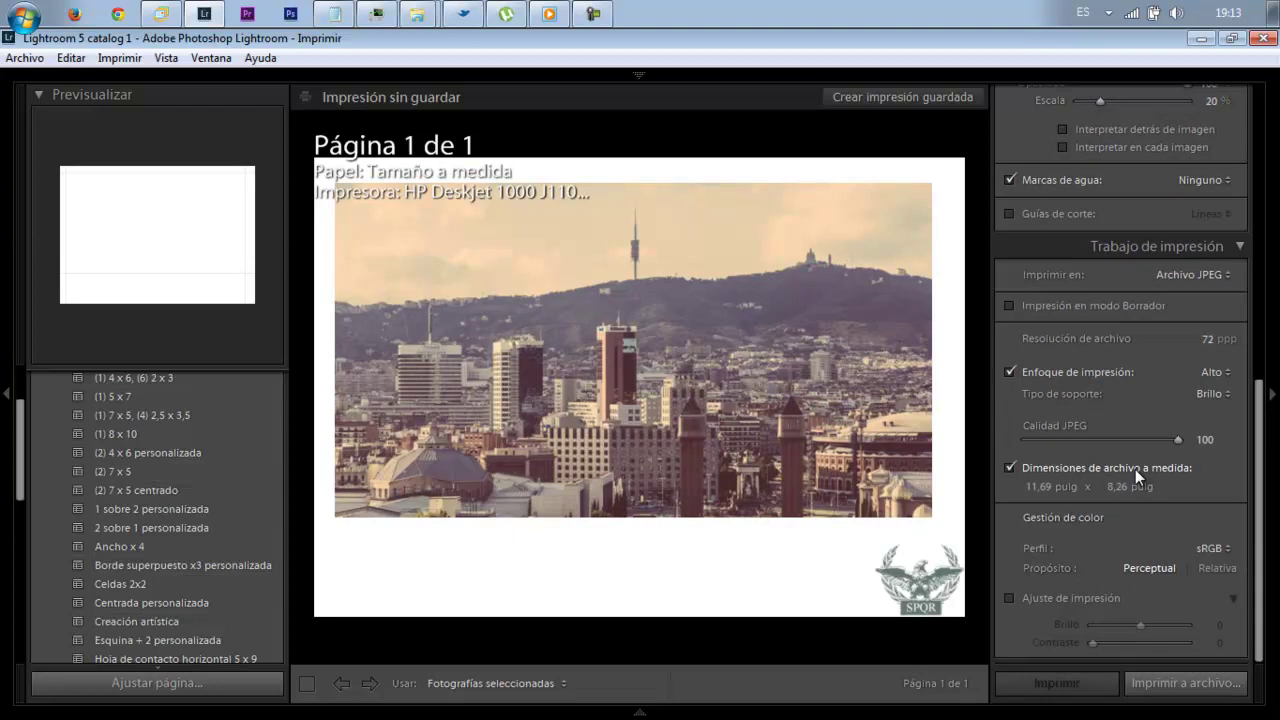
# Set the custom file dimensions to 12 × 9 inches
pyautogui.click(1135, 469)
pyautogui.click(1134, 469)
pyautogui.moveTo(1037, 520); pyautogui.dragTo(1010, 525)
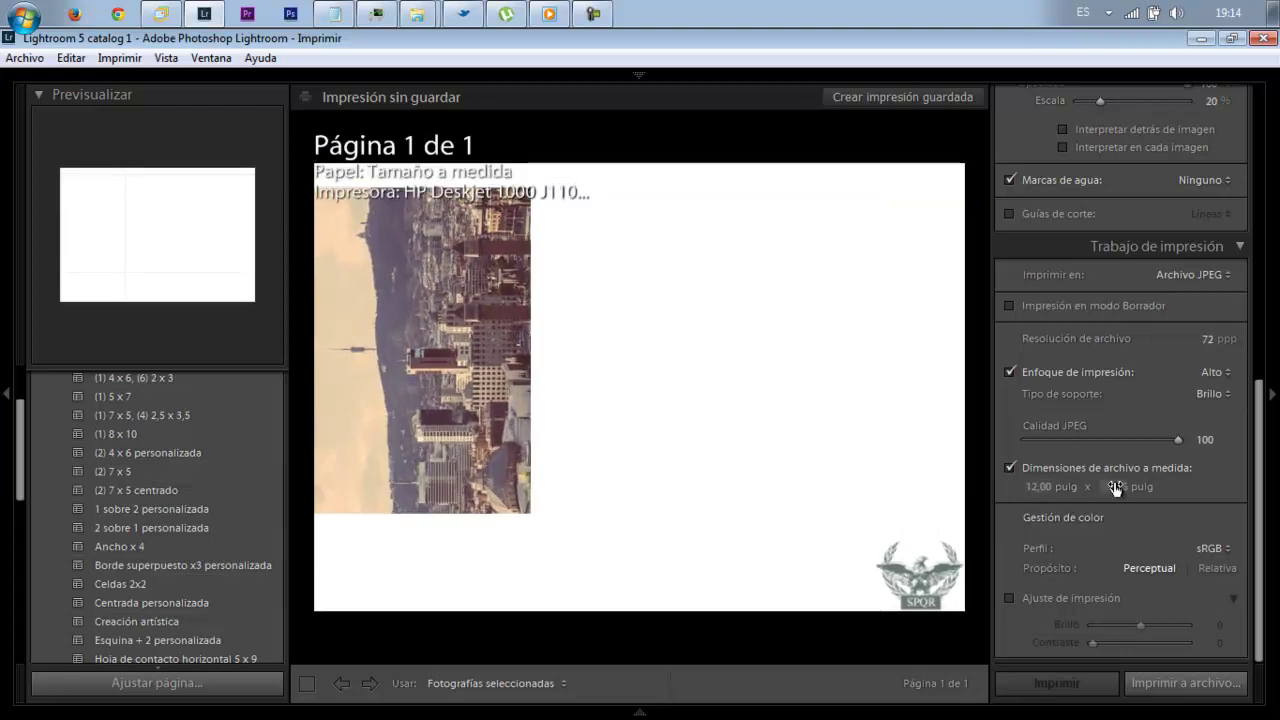
pyautogui.moveTo(1114, 486); pyautogui.dragTo(1108, 488)
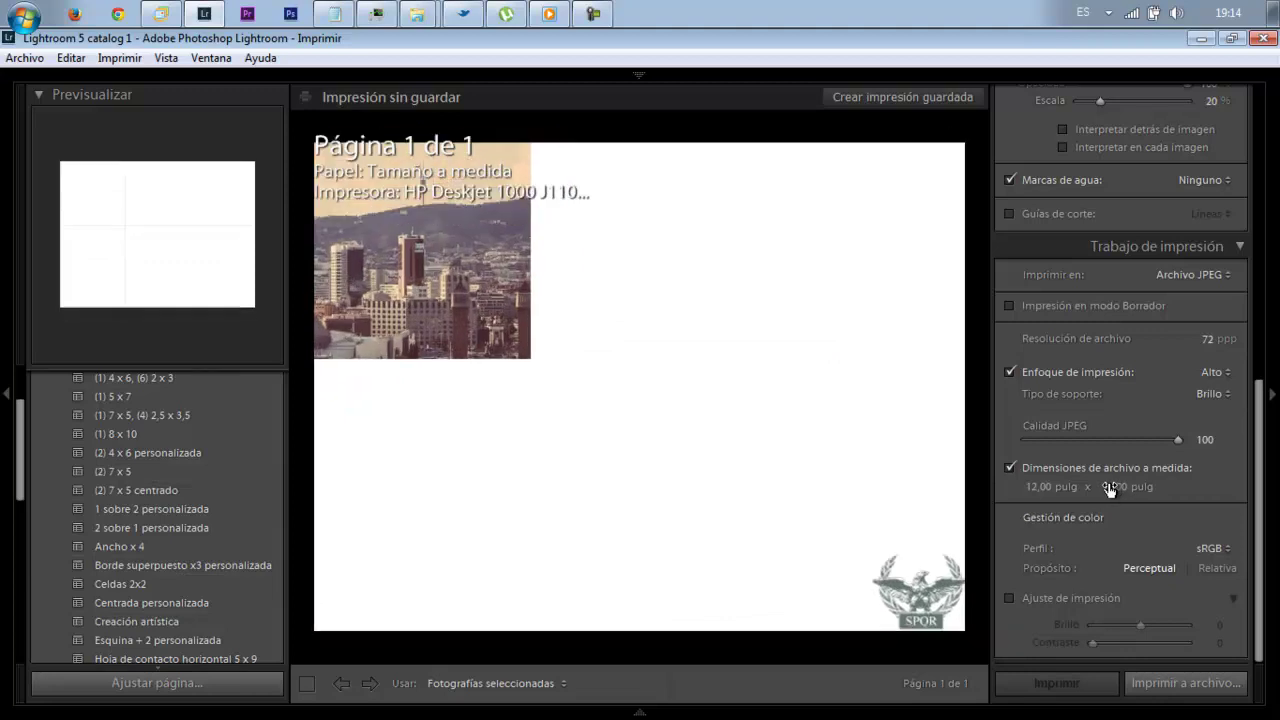
# Move and enlarge the Barcelona photo across the page, and shrink the SPQR plate to 15 %
pyautogui.moveTo(478, 332)
pyautogui.mouseDown()
pyautogui.moveTo(968, 305)
pyautogui.moveTo(878, 317)
pyautogui.moveTo(886, 324)
pyautogui.mouseUp()
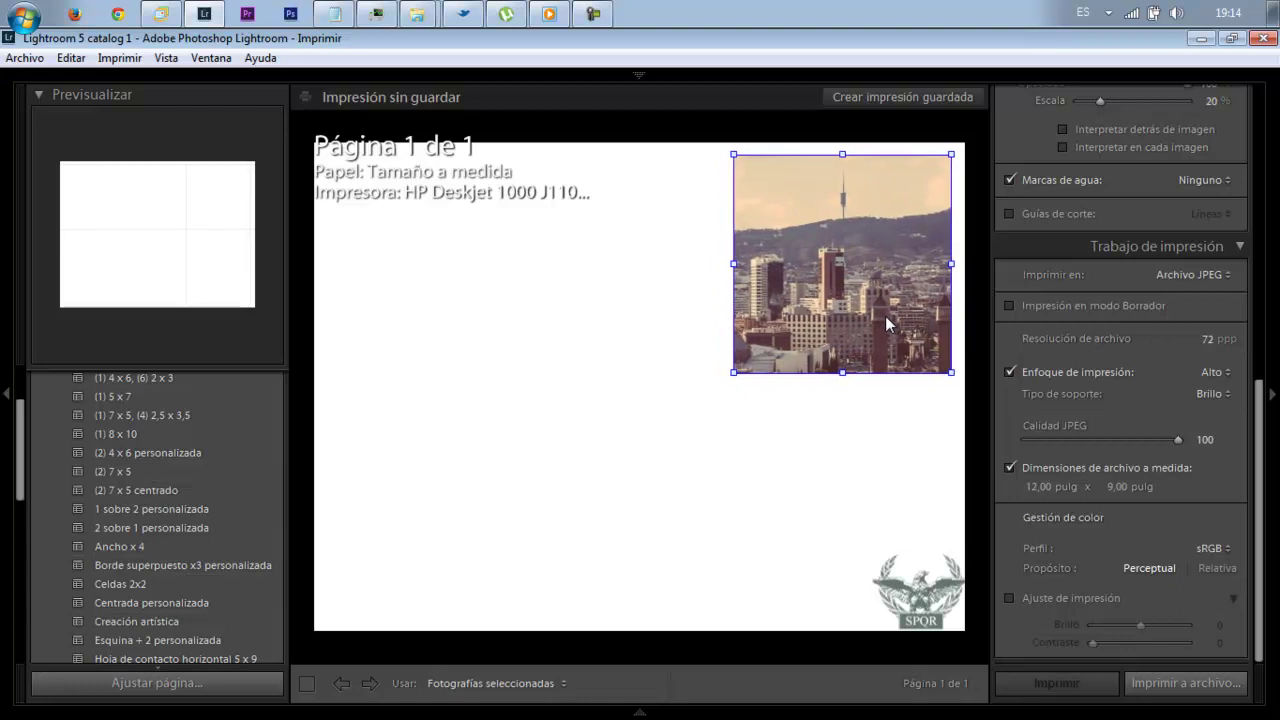
pyautogui.moveTo(729, 377)
pyautogui.mouseDown()
pyautogui.moveTo(394, 551)
pyautogui.moveTo(328, 535)
pyautogui.mouseUp()
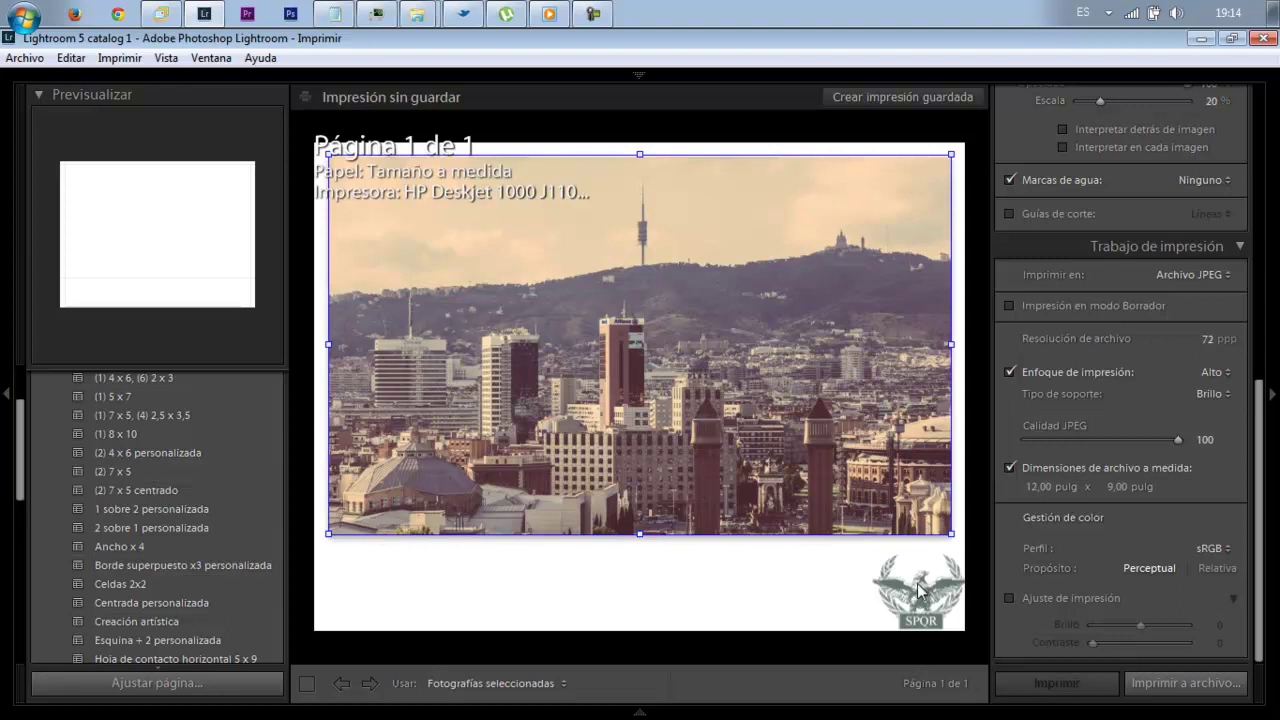
pyautogui.moveTo(918, 592); pyautogui.dragTo(895, 595)
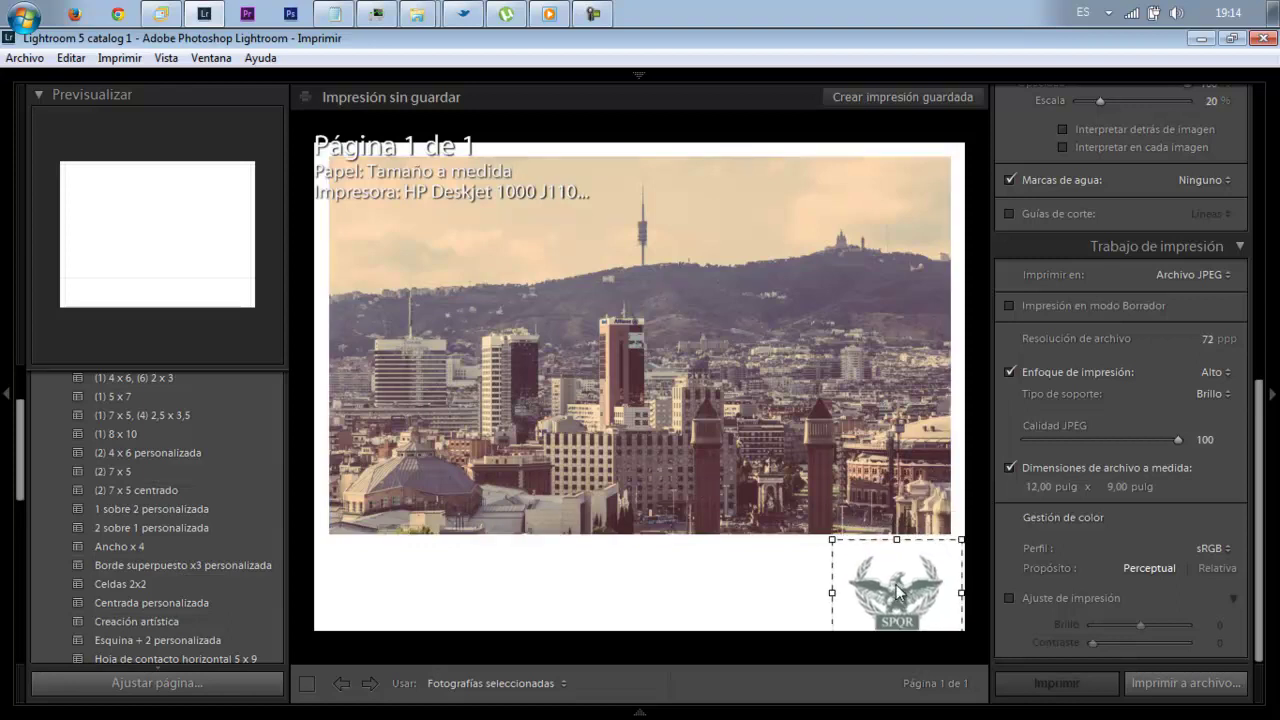
pyautogui.moveTo(831, 541)
pyautogui.mouseDown()
pyautogui.moveTo(861, 563)
pyautogui.moveTo(832, 591)
pyautogui.moveTo(925, 591)
pyautogui.mouseUp()
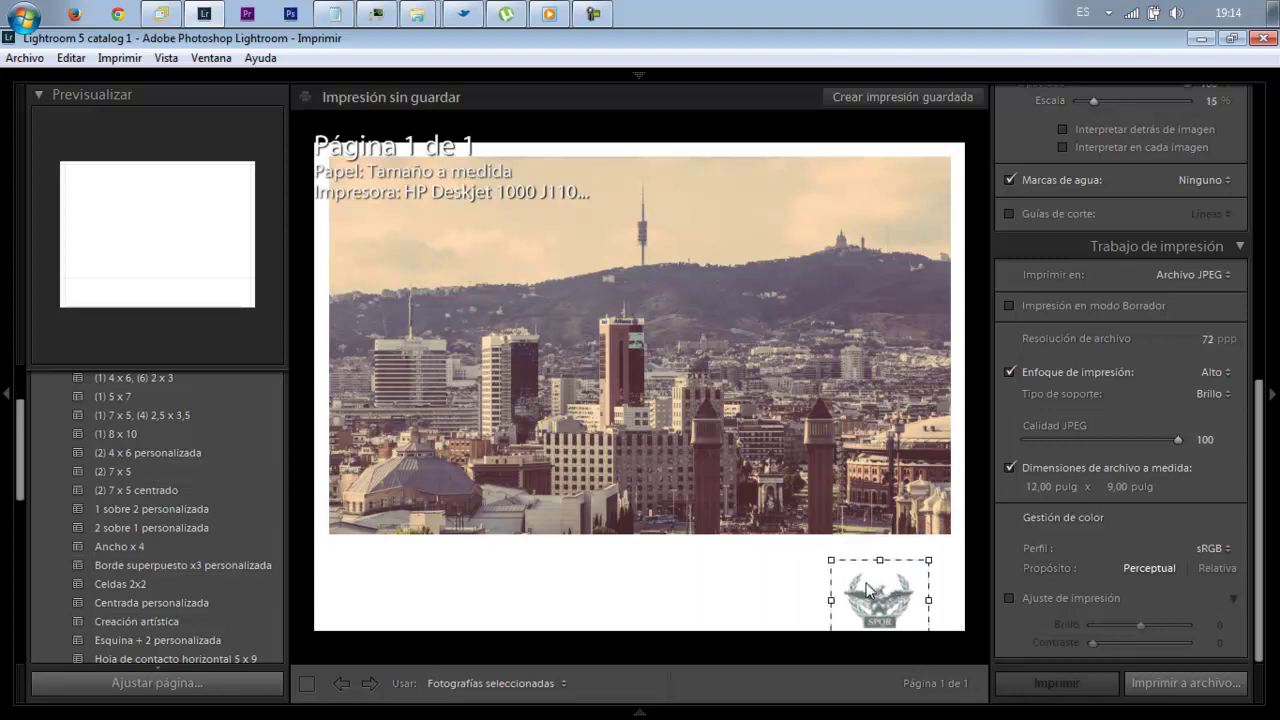
# Extend the photo's bottom edge downward and reduce the SPQR plate to 14 % scale
pyautogui.click(788, 478)
pyautogui.moveTo(643, 535); pyautogui.dragTo(643, 558)
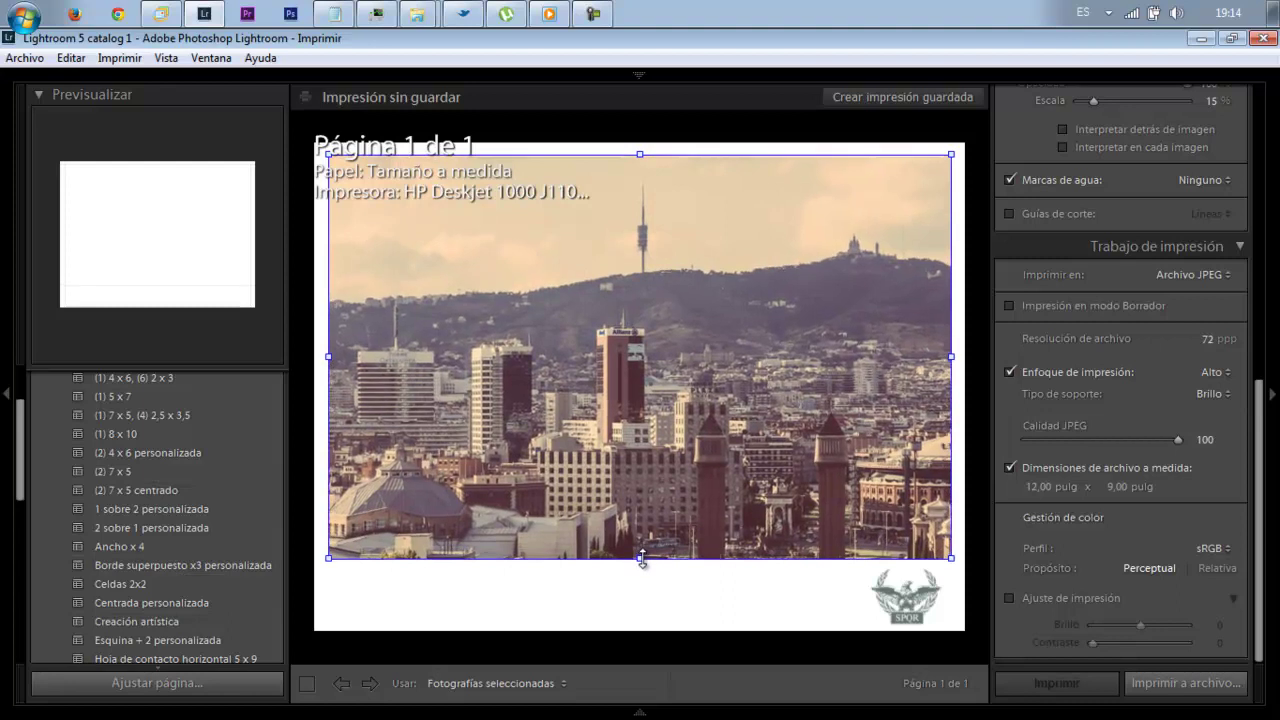
pyautogui.moveTo(643, 558); pyautogui.dragTo(642, 556)
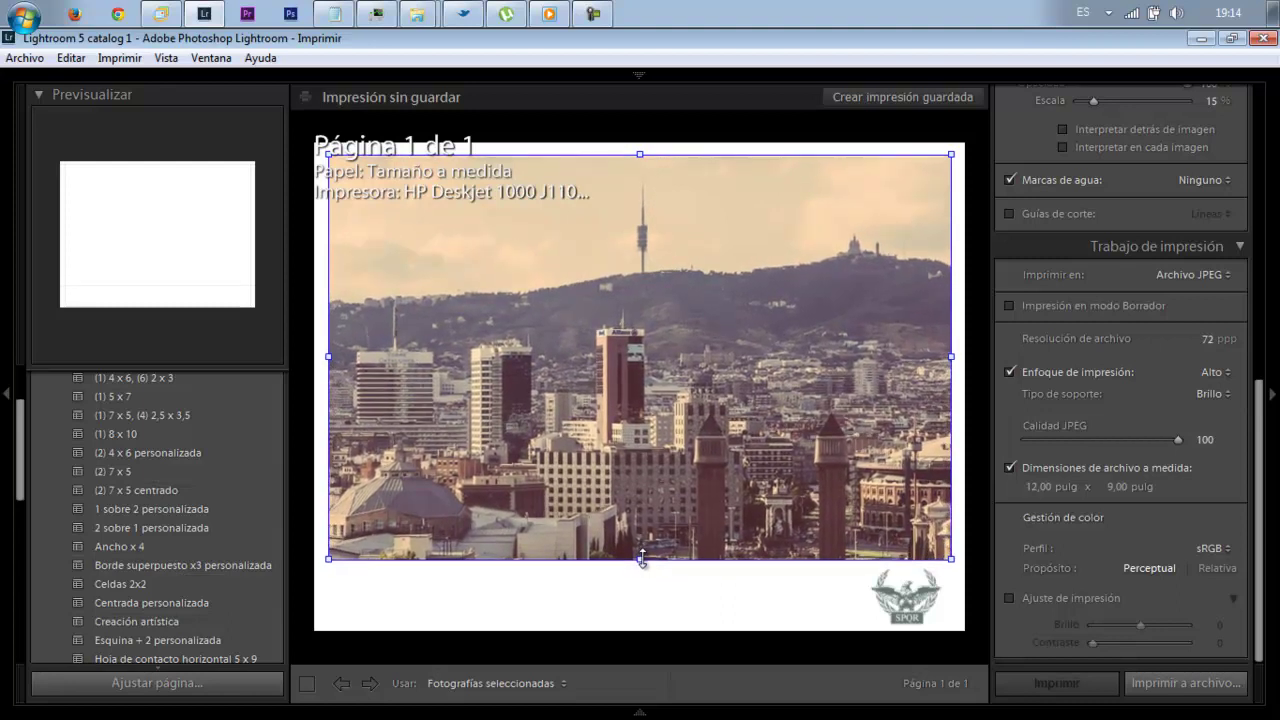
pyautogui.click(907, 610)
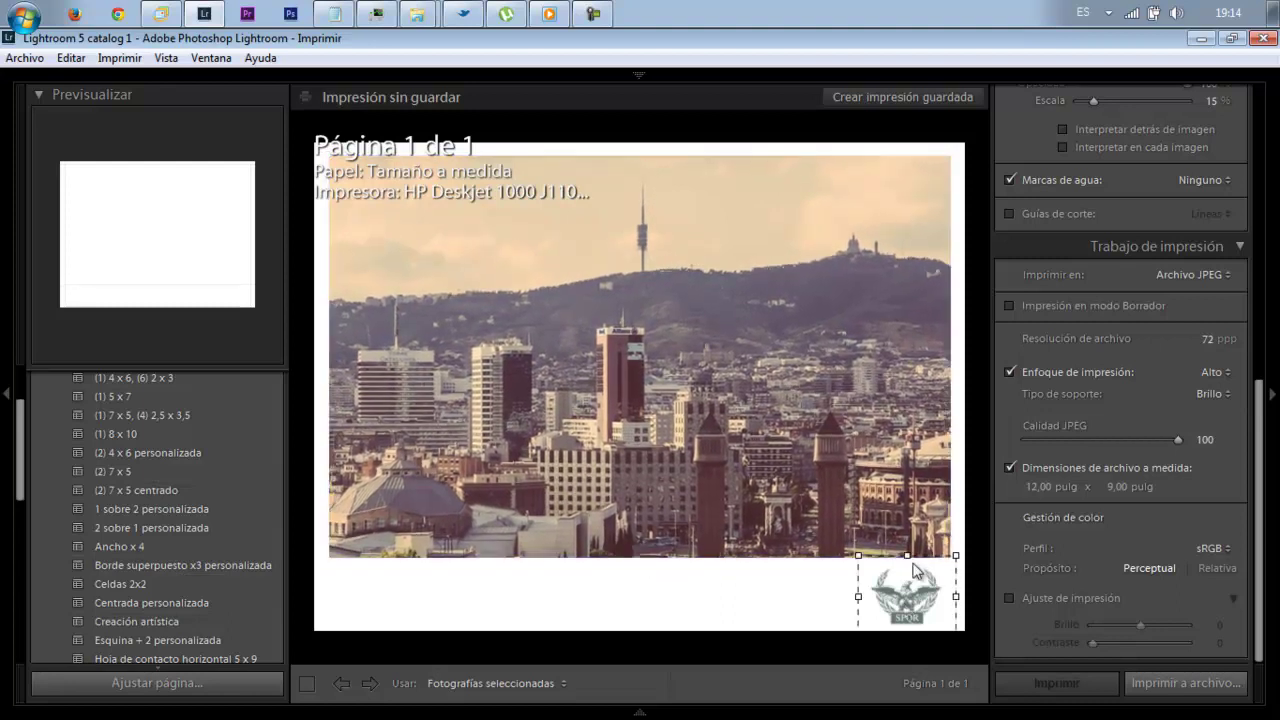
pyautogui.moveTo(906, 555); pyautogui.dragTo(906, 563)
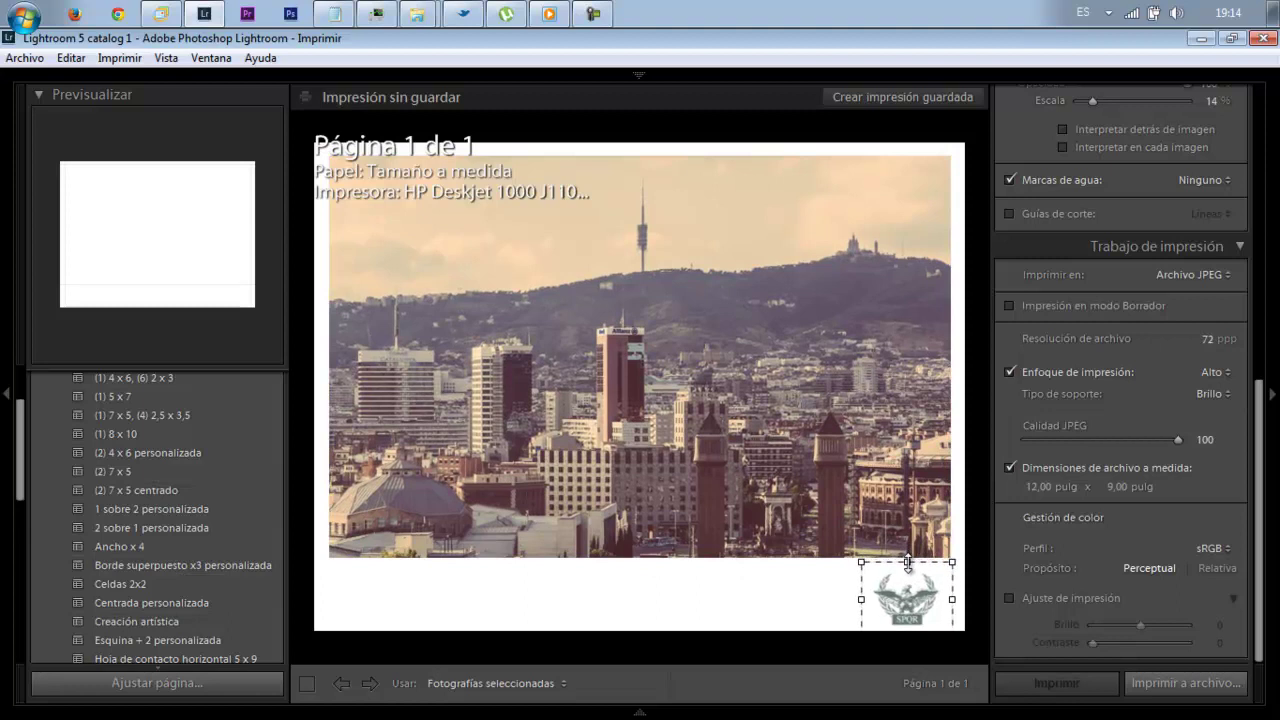
pyautogui.click(678, 521)
pyautogui.moveTo(640, 557); pyautogui.dragTo(640, 569)
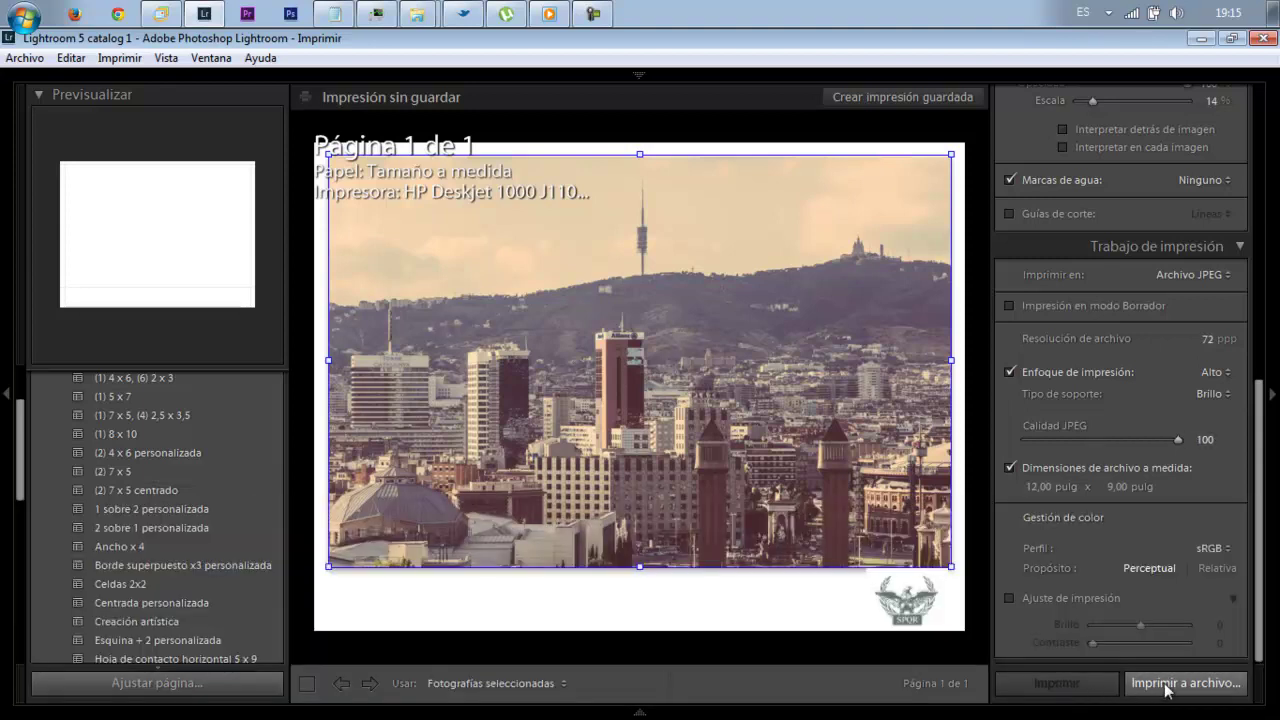
pyautogui.click(820, 620)
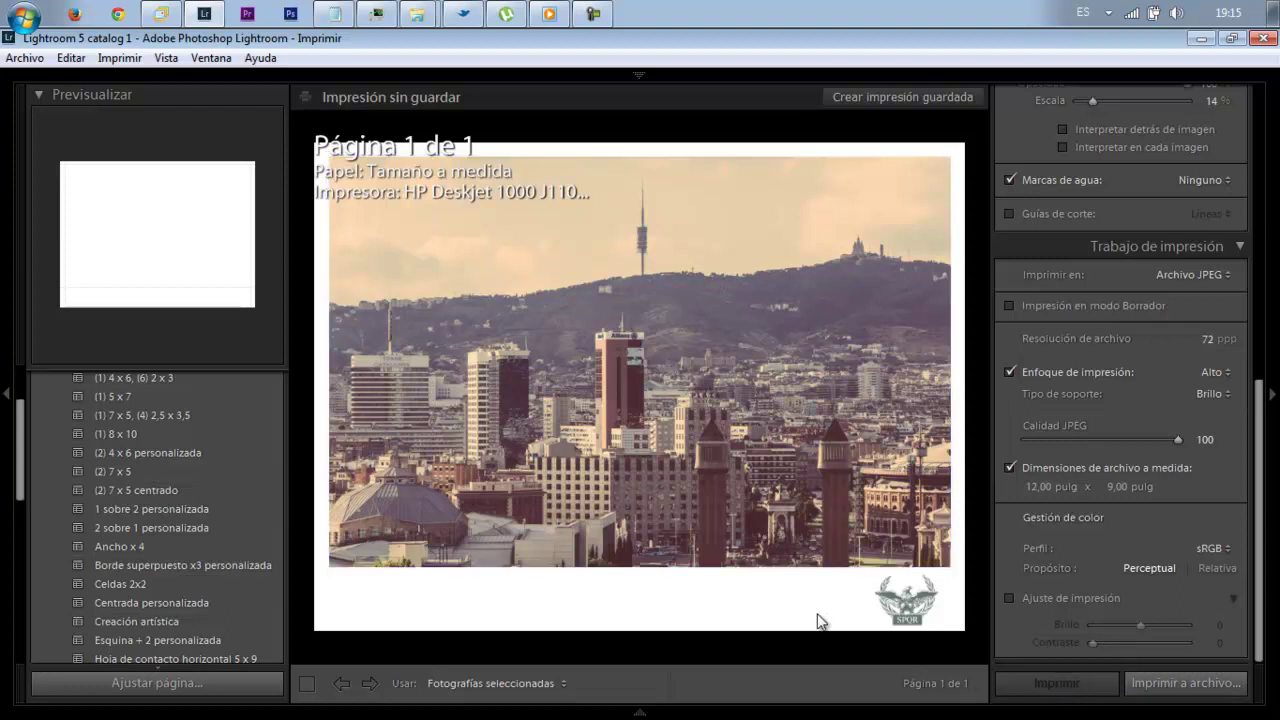
# Create a 'Marco de Lightroom' folder on the desktop as the JPEG export destination
pyautogui.click(1188, 684)
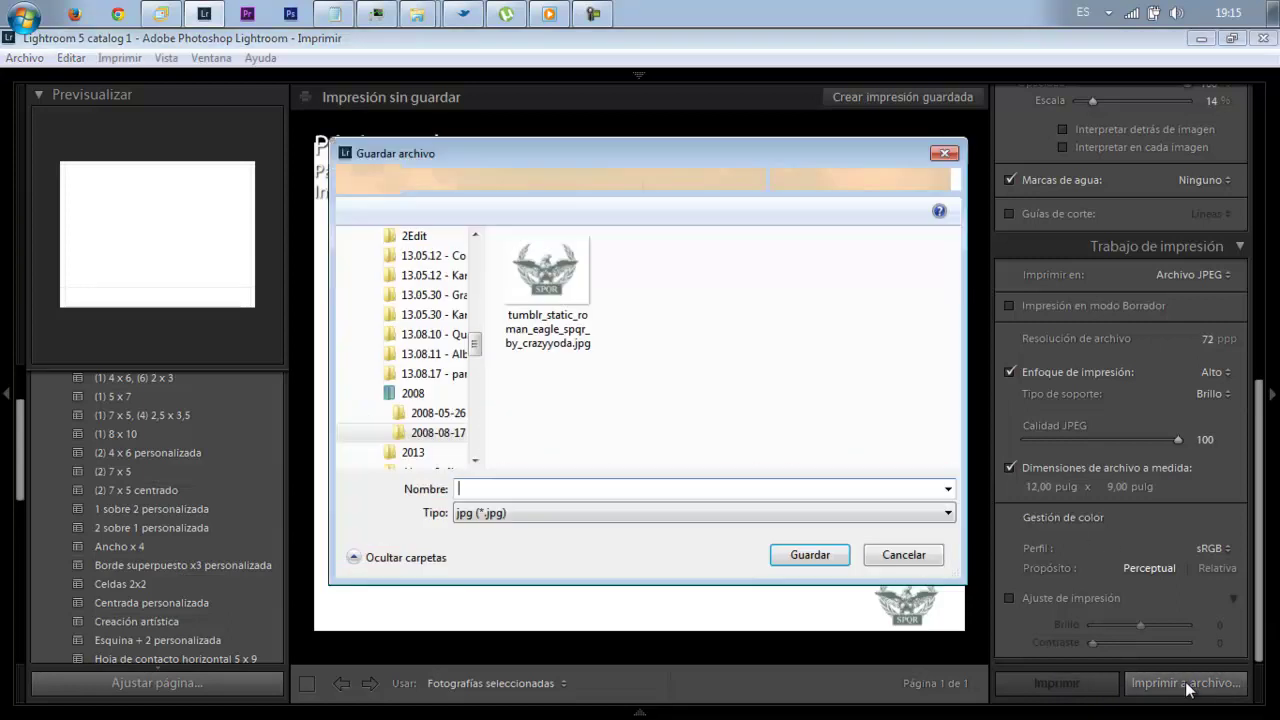
pyautogui.scroll(10, 470, 330)
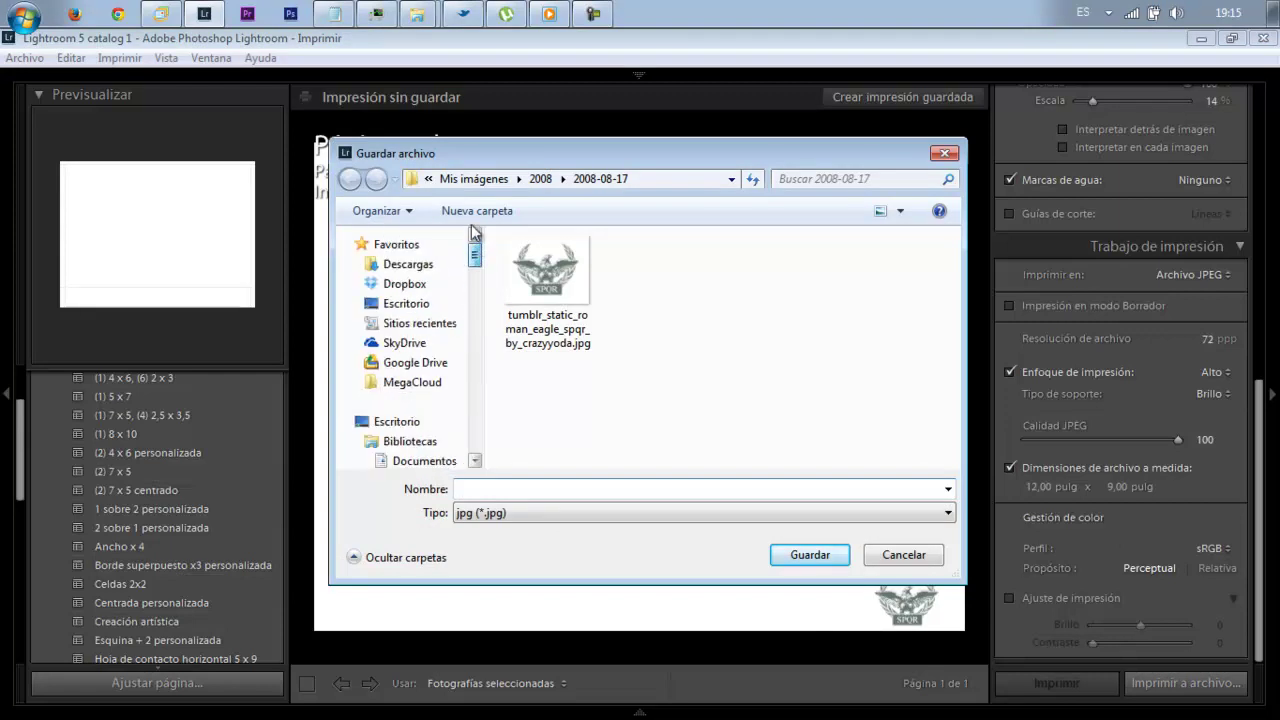
pyautogui.click(405, 303)
pyautogui.click(497, 212)
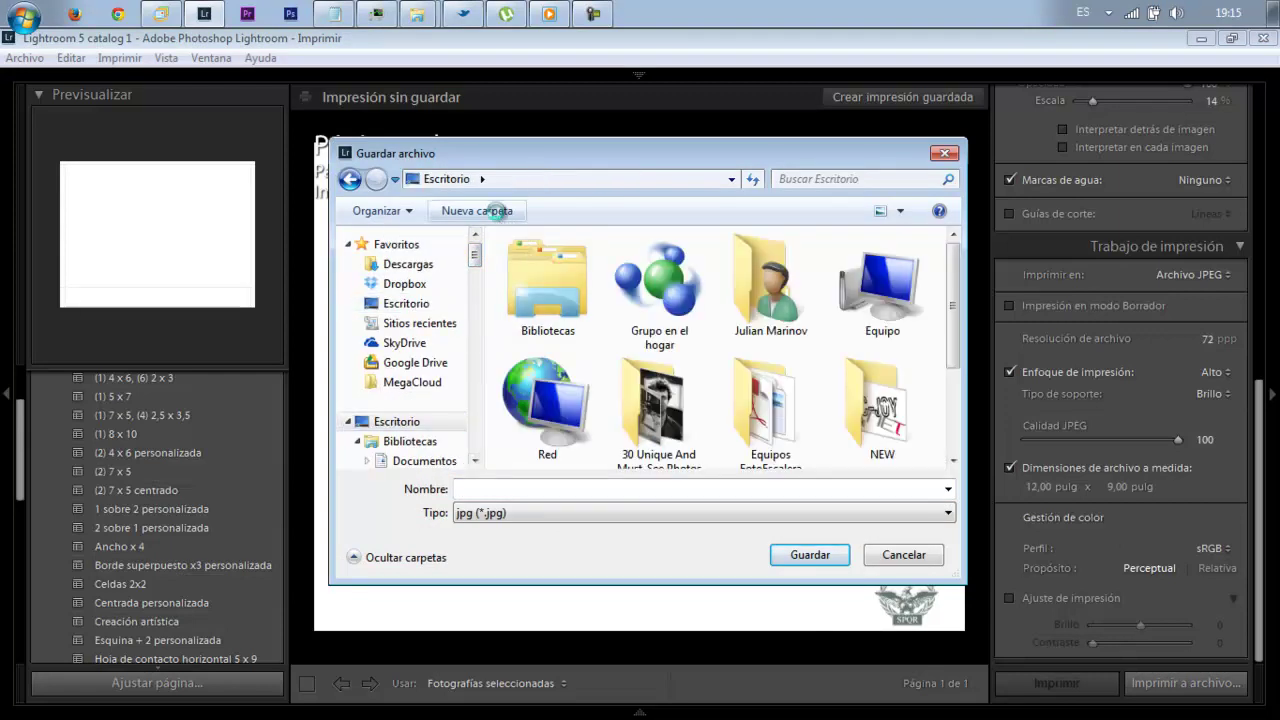
pyautogui.write('Marco de Li')
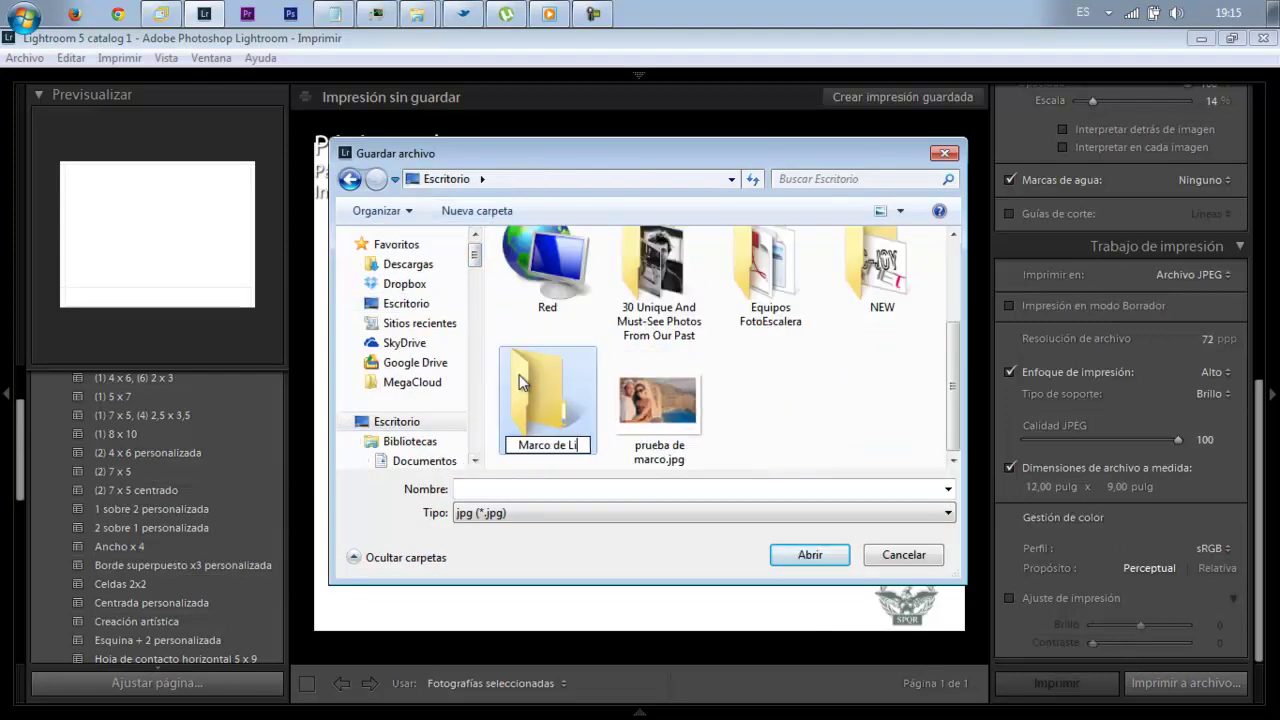
pyautogui.write('ghtroom')
pyautogui.press('Return')
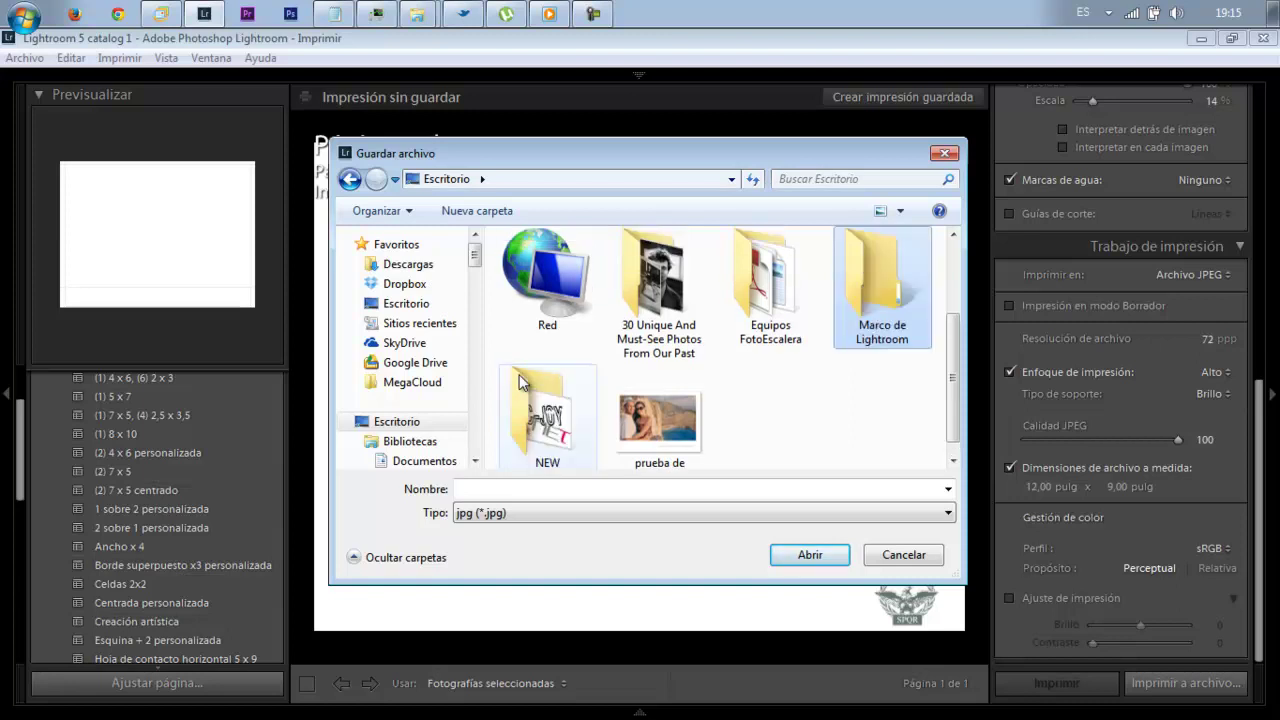
pyautogui.press('Return')
# Save the print there as prueba 1.jpg
pyautogui.click(718, 488)
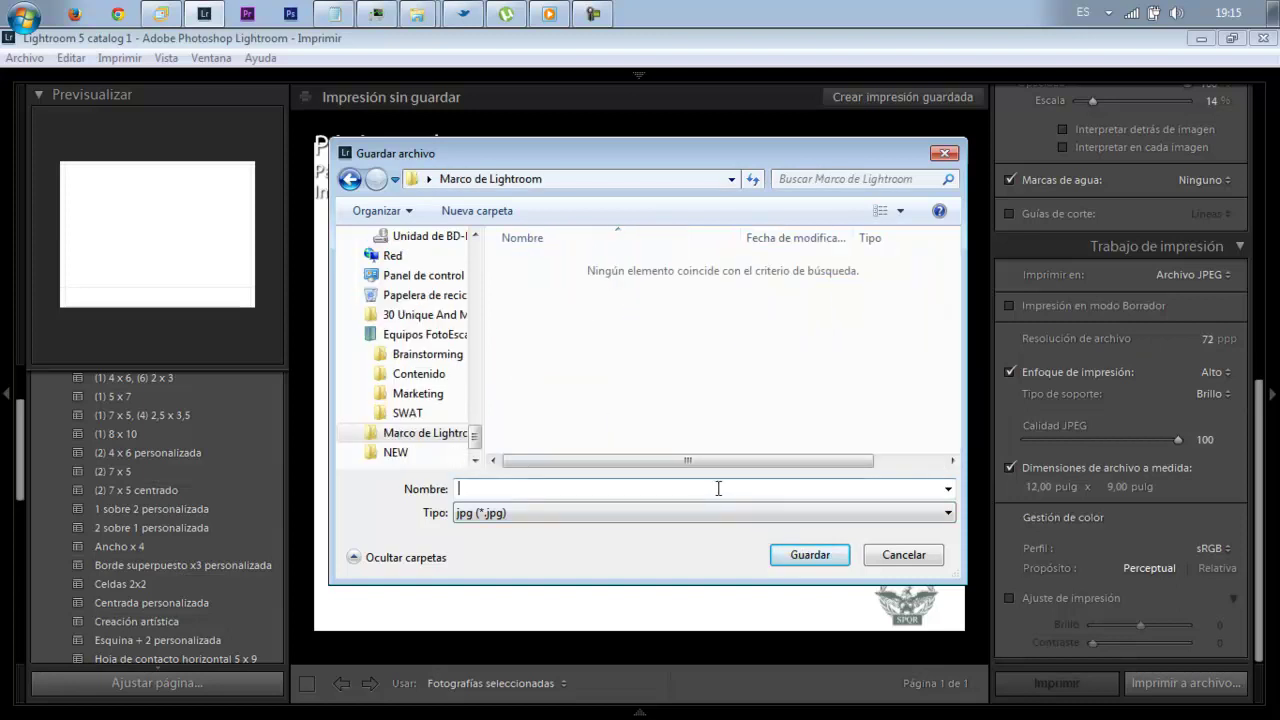
pyautogui.write('prueba 1')
pyautogui.click(829, 562)
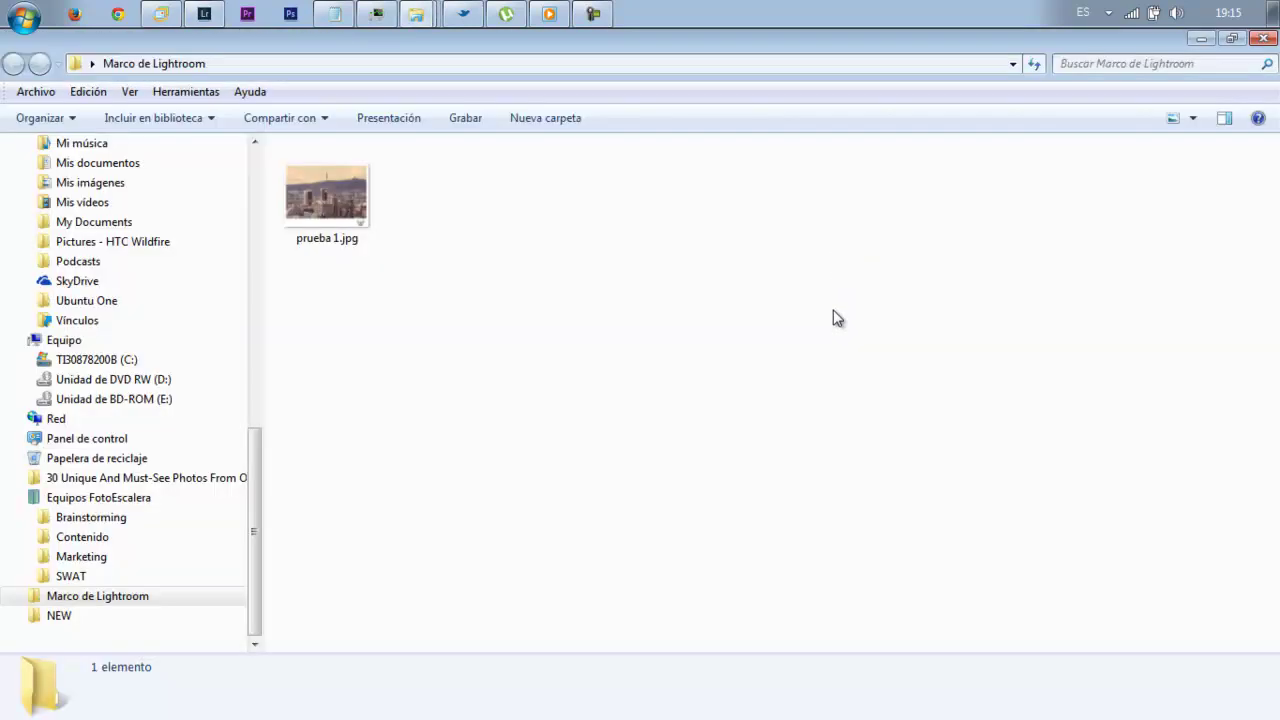
# Open prueba 1.jpg in Photo Viewer, toggle actual size and fitted view, then return to Lightroom
pyautogui.doubleClick(330, 199)
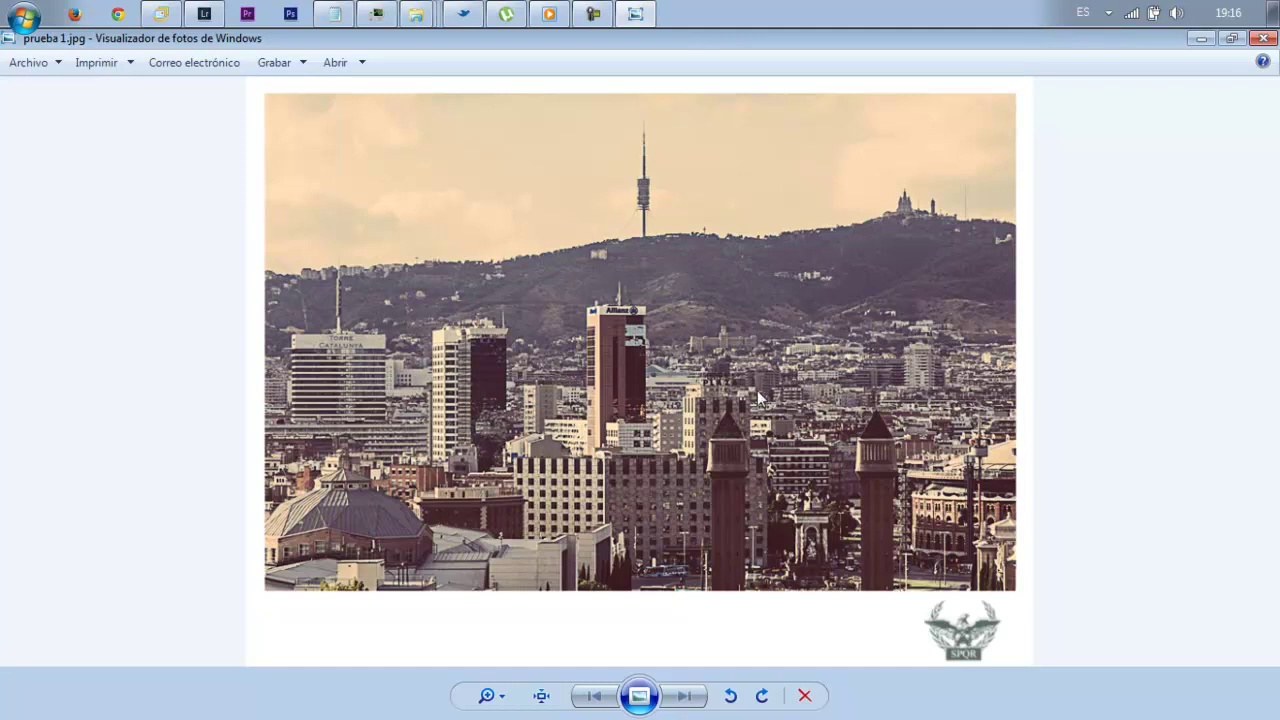
pyautogui.click(541, 700)
pyautogui.click(541, 700)
pyautogui.click(541, 700)
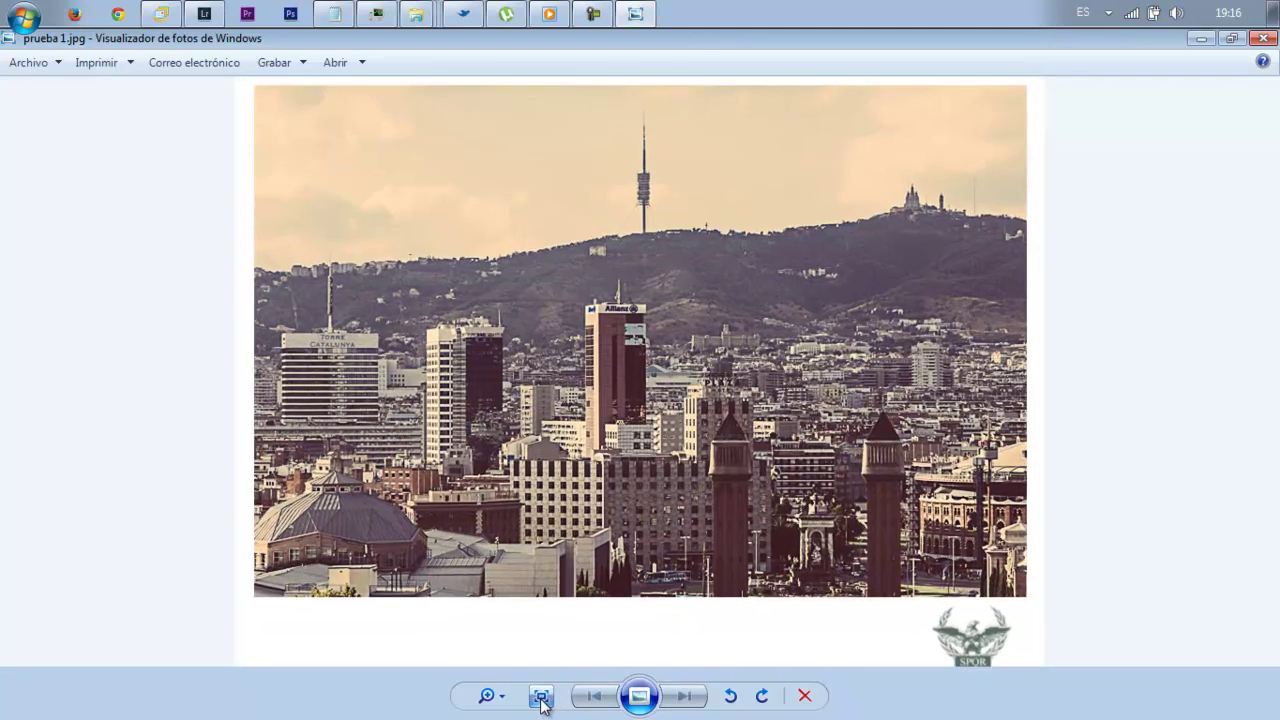
pyautogui.click(541, 700)
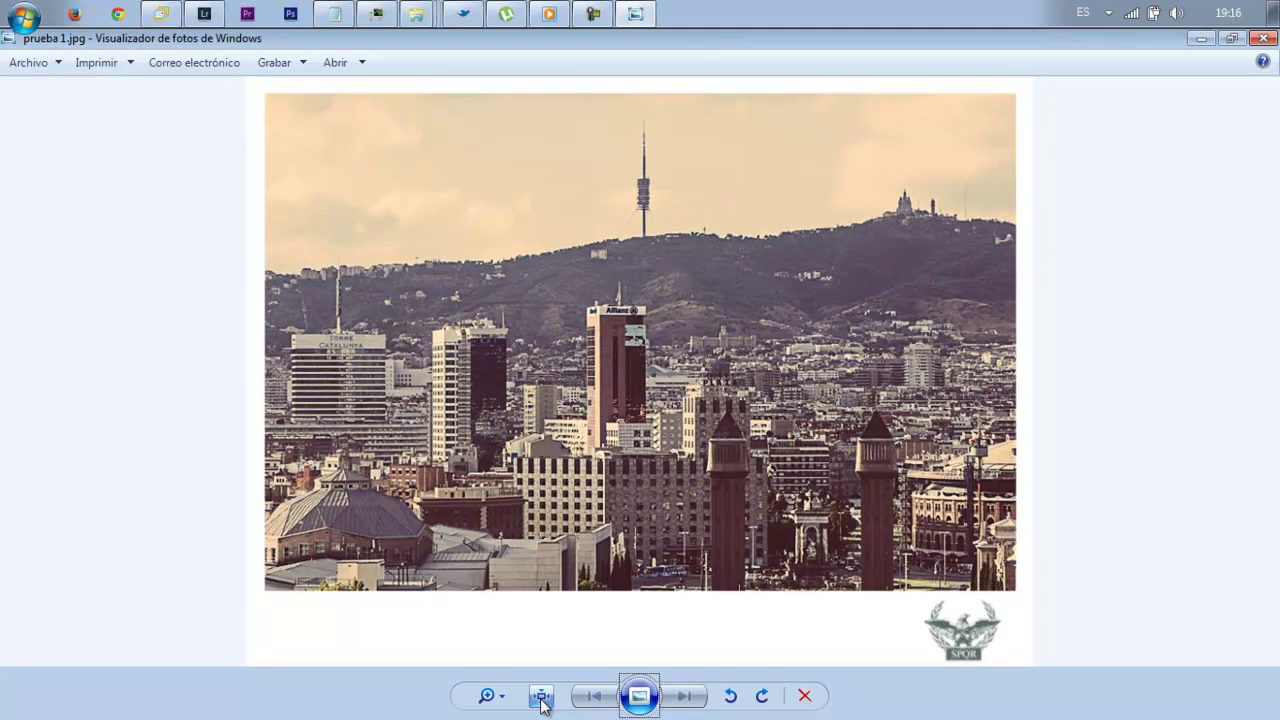
pyautogui.click(545, 701)
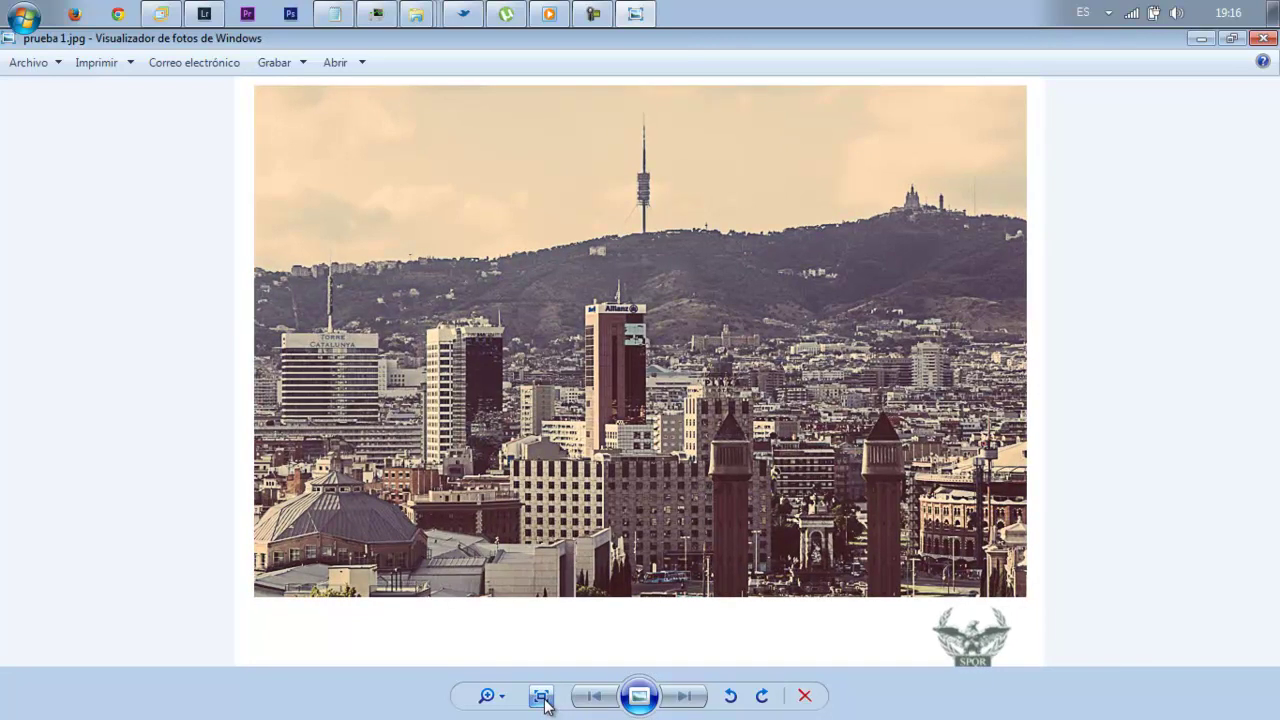
pyautogui.click(545, 701)
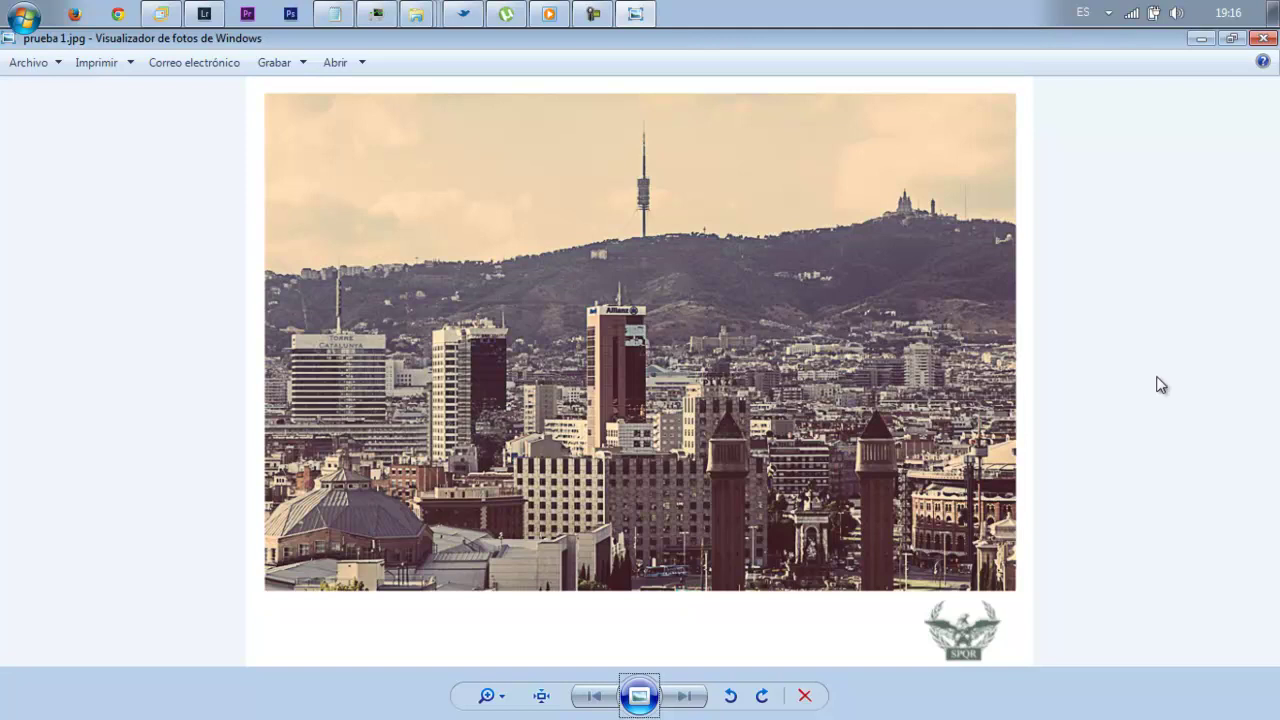
pyautogui.click(208, 18)
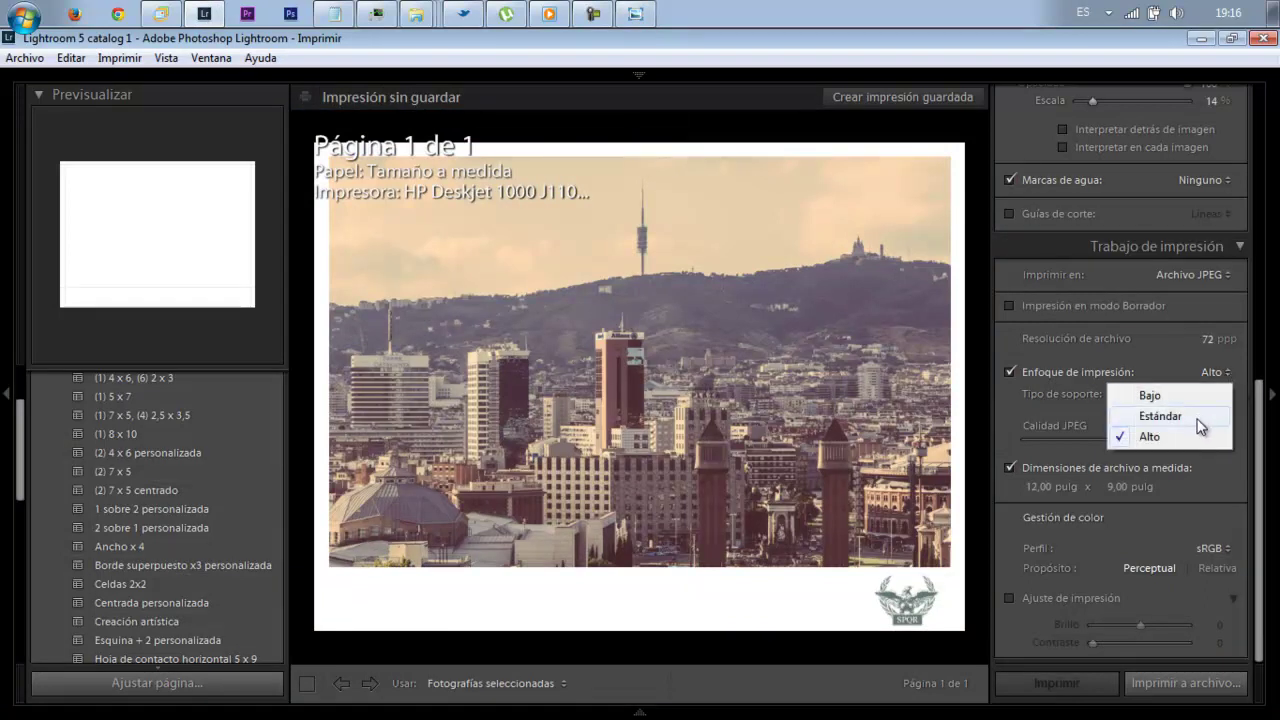
# Switch print sharpening to Estándar and save a second JPEG export named prueba 2.jpg
pyautogui.click(1196, 416)
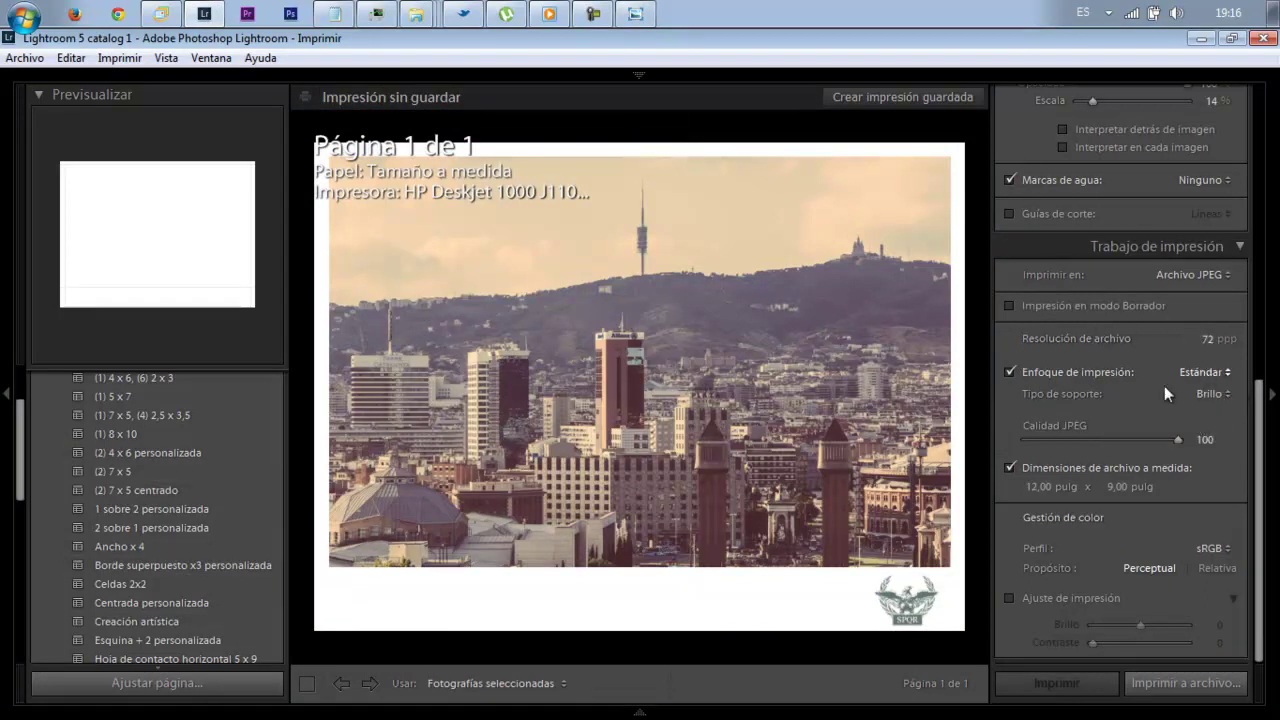
pyautogui.click(1185, 686)
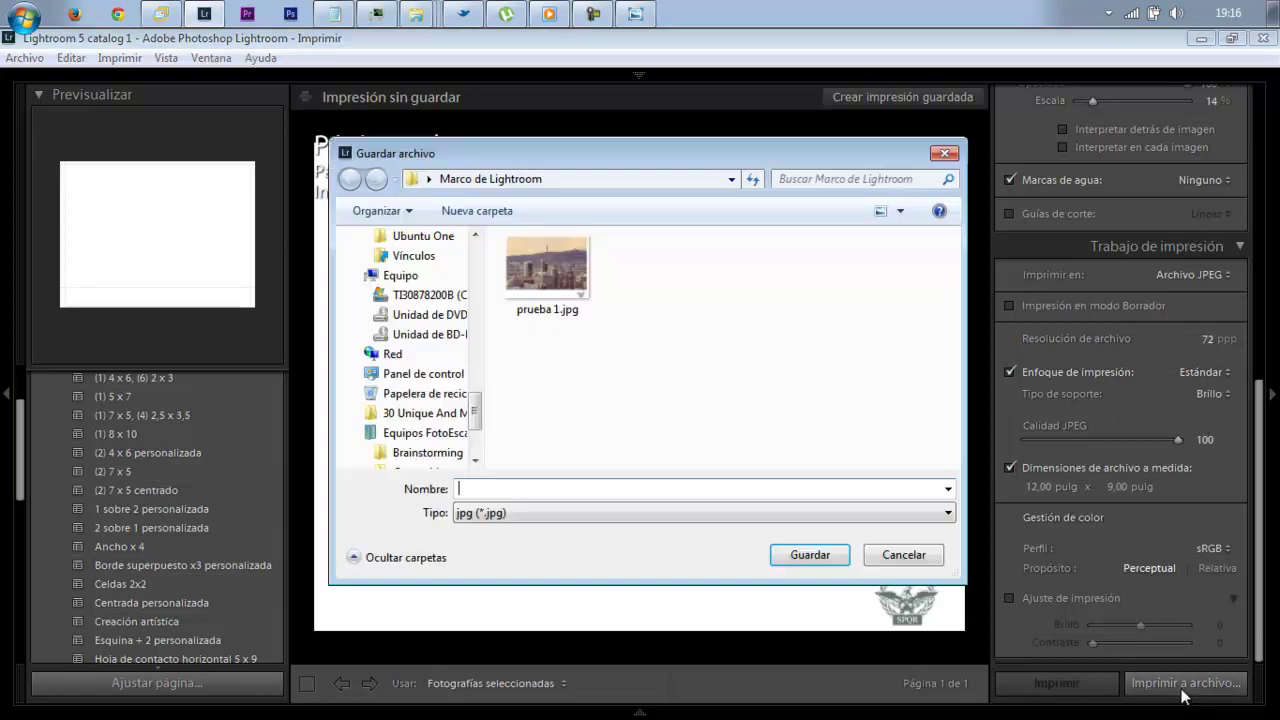
pyautogui.click(536, 314)
pyautogui.moveTo(521, 488); pyautogui.dragTo(496, 488)
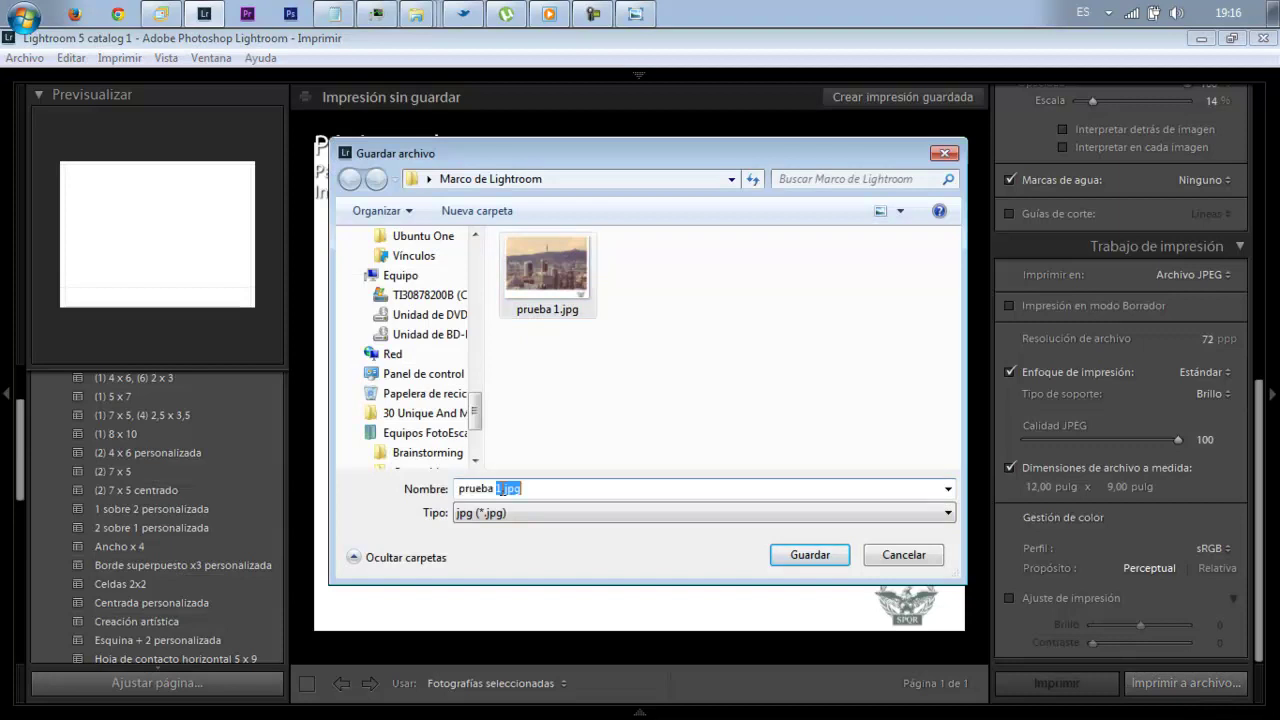
pyautogui.write('2.jpg')
pyautogui.press('Return')
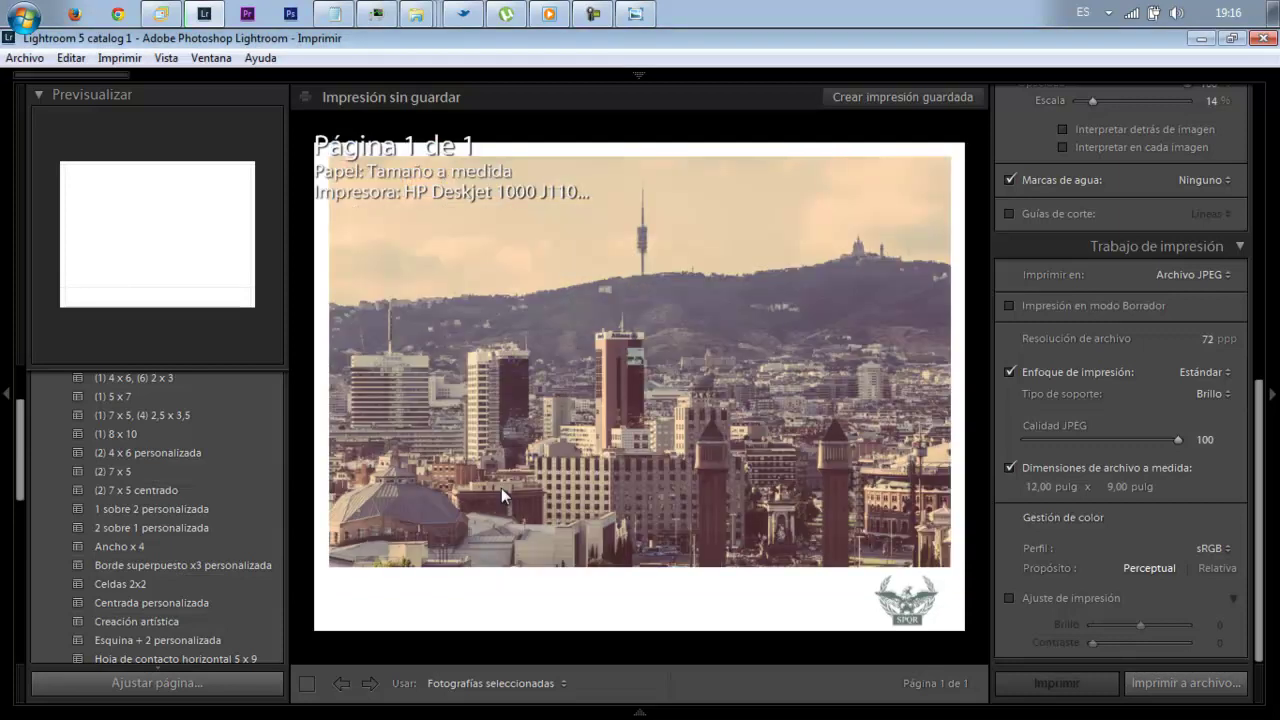
# Bring up the Marco de Lightroom folder and briefly open prueba 1.jpg
pyautogui.click(416, 14)
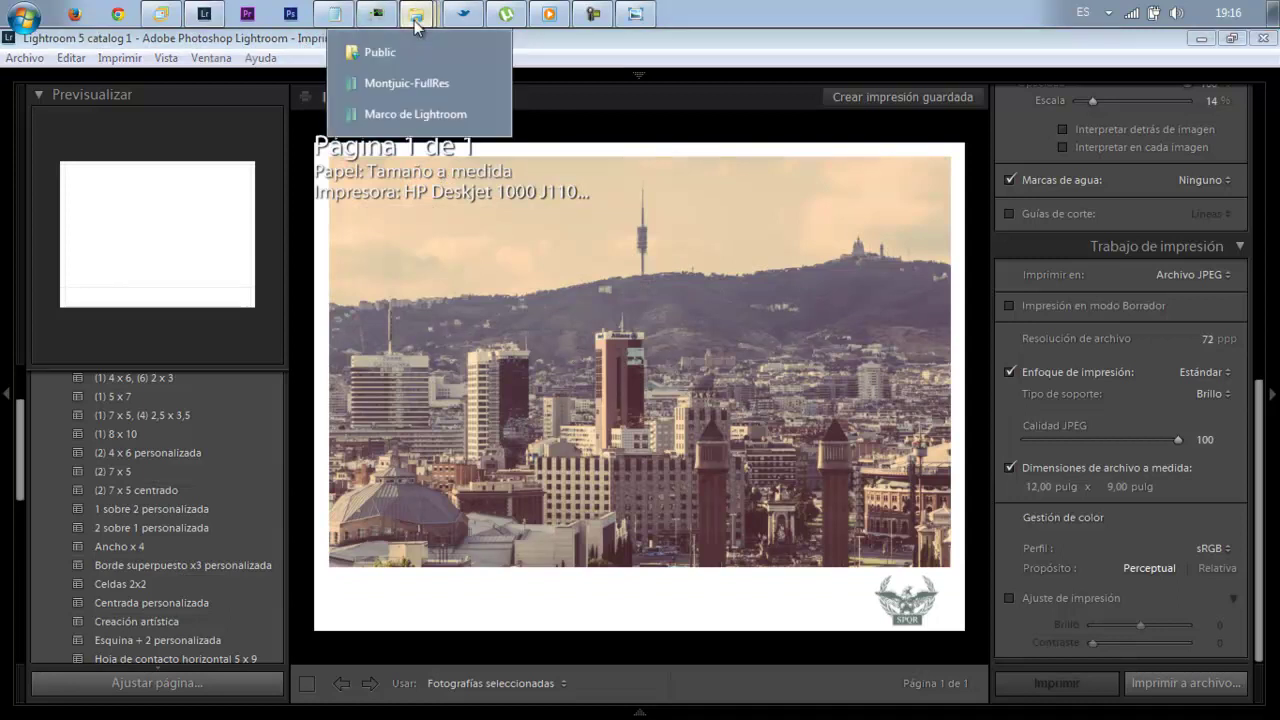
pyautogui.click(462, 110)
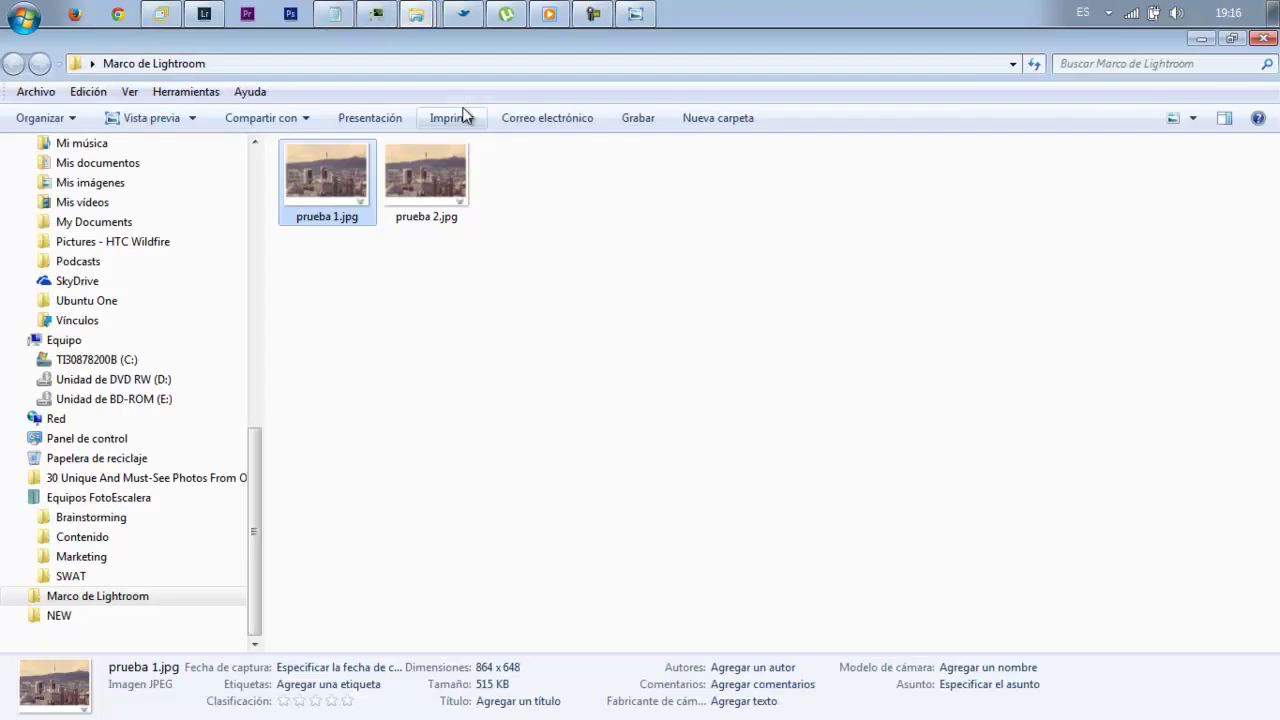
pyautogui.doubleClick(305, 194)
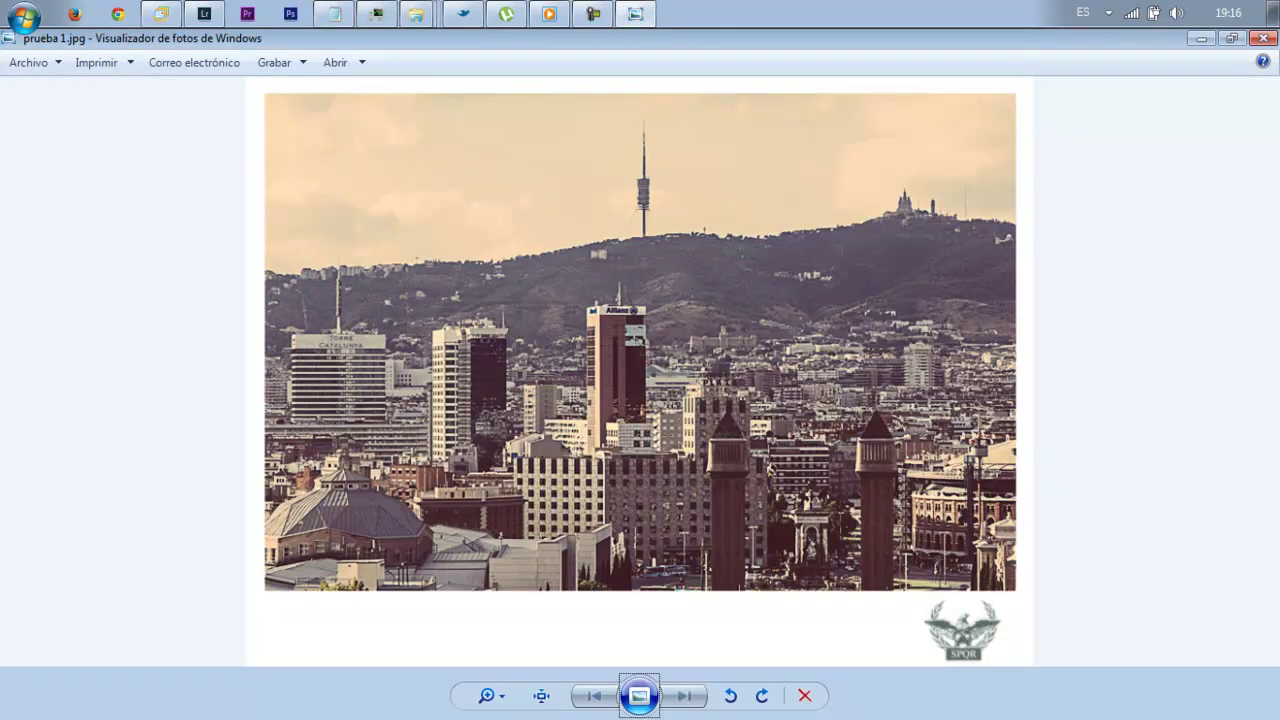
pyautogui.click(1264, 38)
# Reopen prueba 1.jpg, flip between prueba 1 and prueba 2, then close the viewer
pyautogui.click(328, 177)
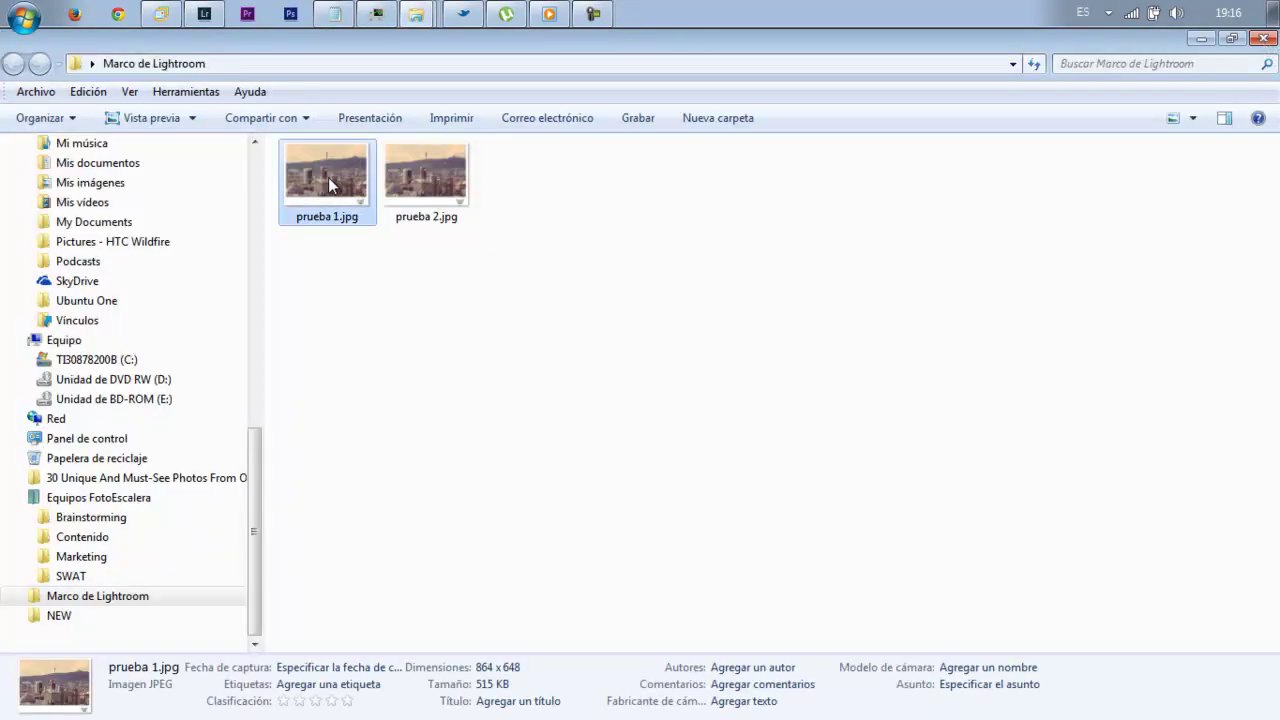
pyautogui.doubleClick(328, 177)
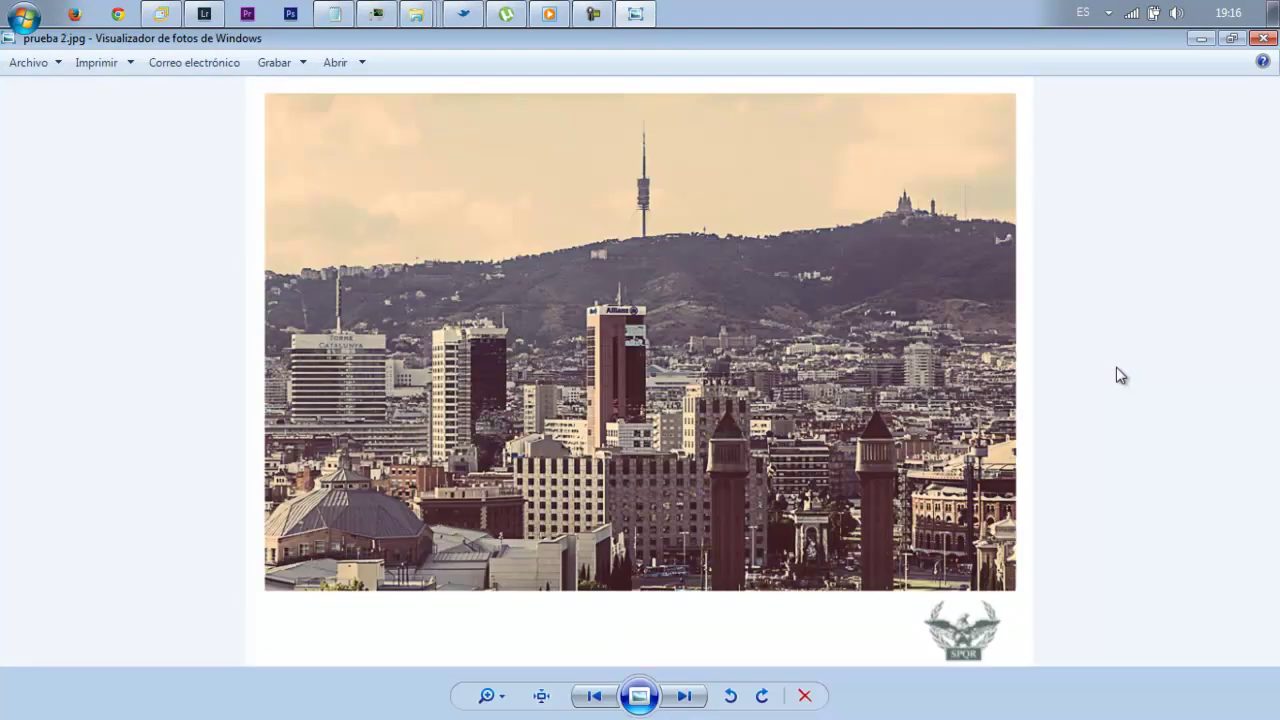
pyautogui.press('Left')
pyautogui.press('Right')
pyautogui.press('Left')
pyautogui.click(1263, 38)
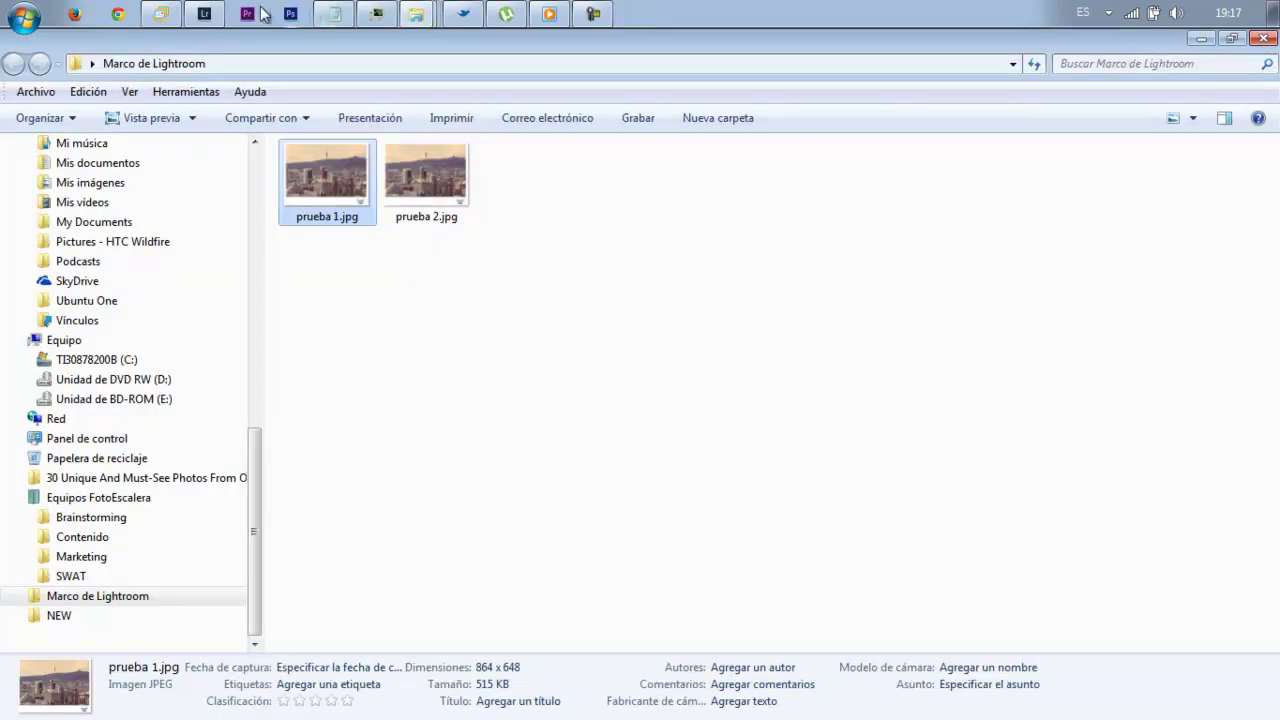
# Back in Lightroom, set the file resolution to 300 ppp
pyautogui.click(204, 13)
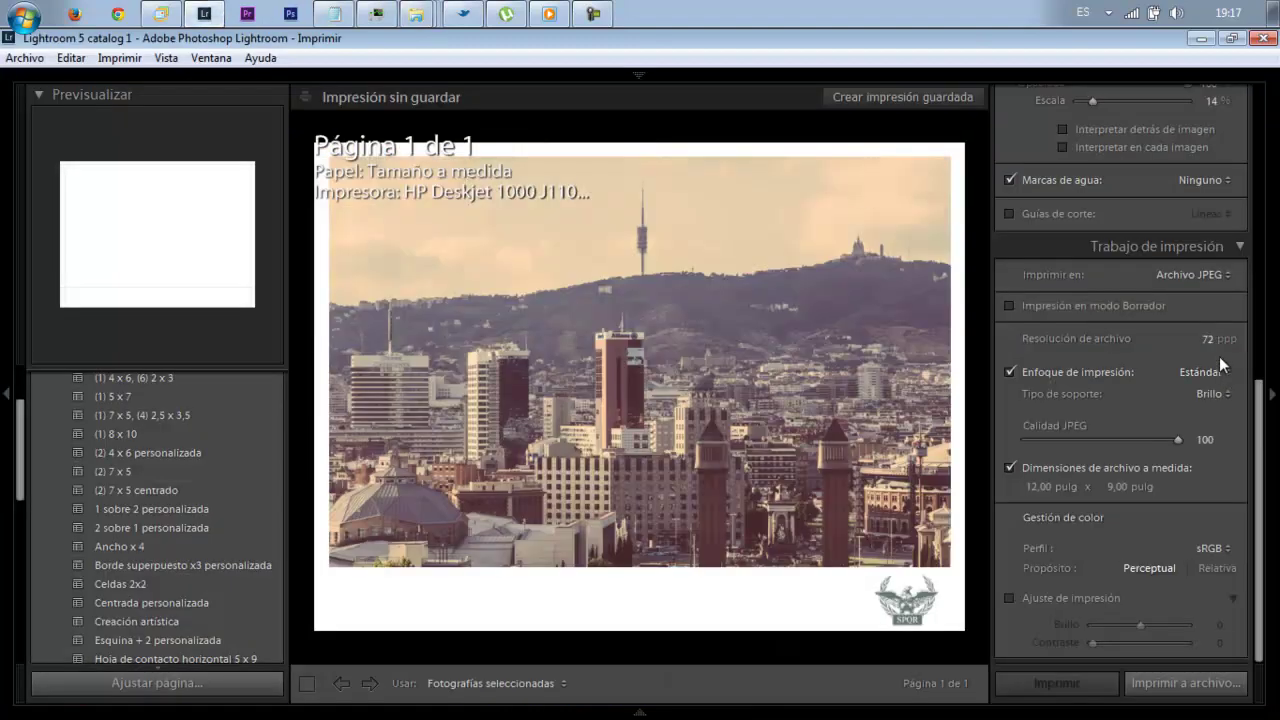
pyautogui.click(1205, 339)
pyautogui.write('300')
# Export the print again as prueba 3.jpg
pyautogui.click(1185, 683)
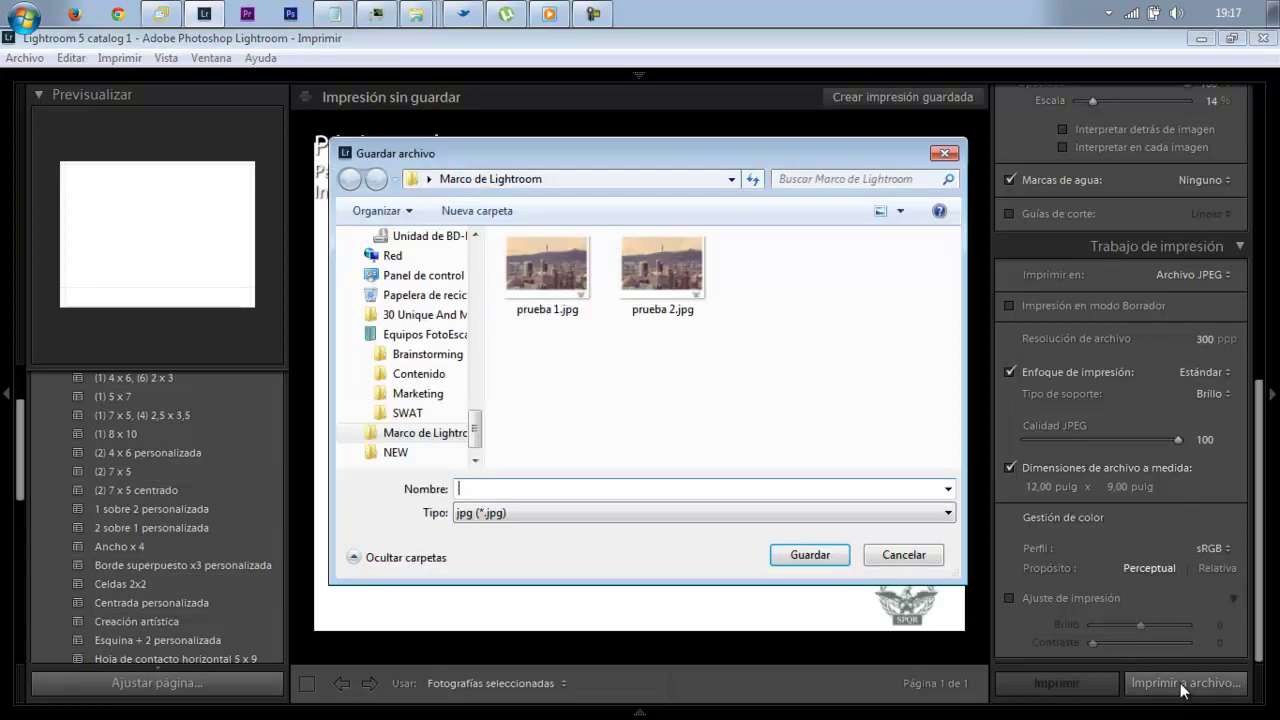
pyautogui.click(640, 295)
pyautogui.moveTo(458, 489); pyautogui.dragTo(498, 492)
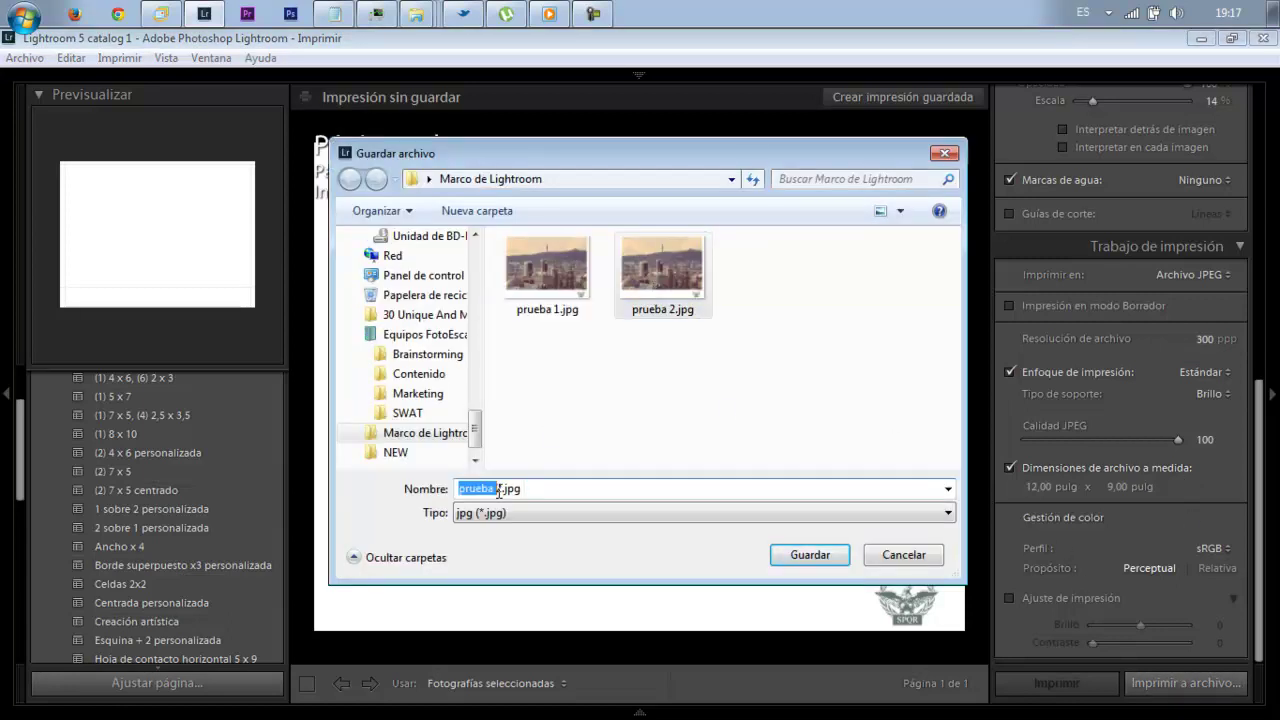
pyautogui.click(498, 492)
pyautogui.write('3')
pyautogui.press('Return')
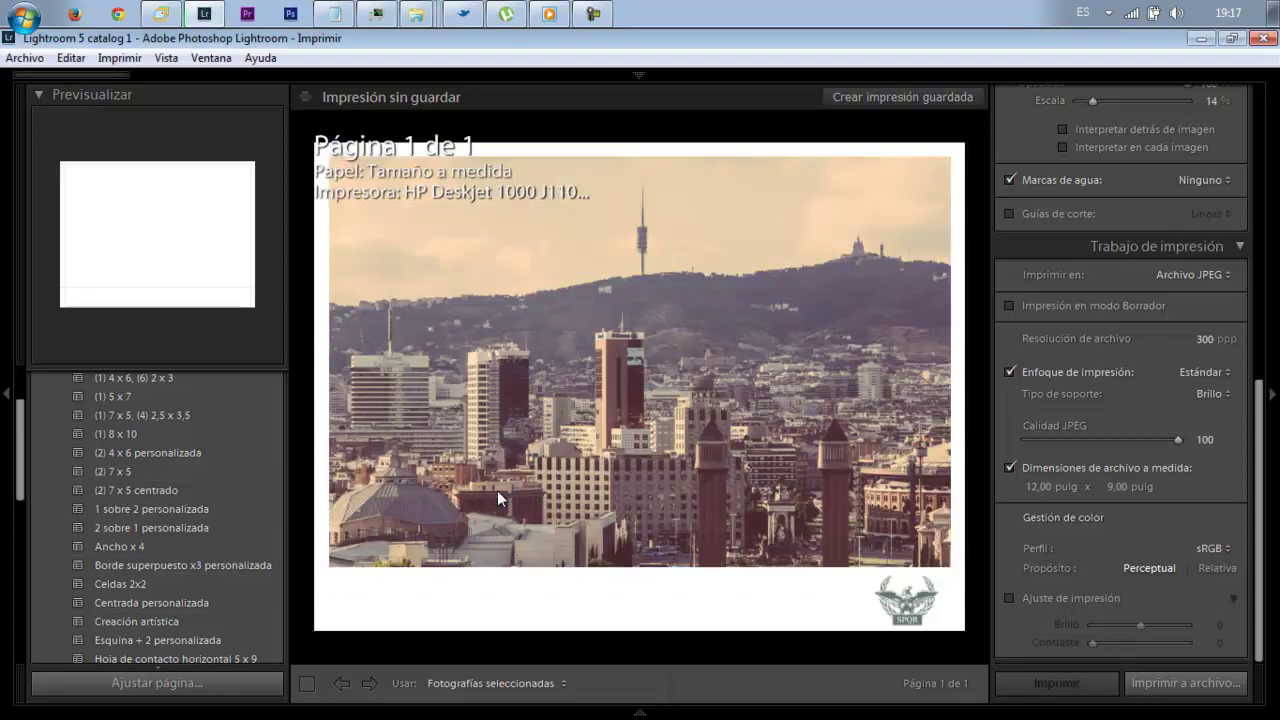
# Open the Marco de Lightroom exports and cycle through prueba 1, 2 and 3 in Photo Viewer
pyautogui.click(416, 13)
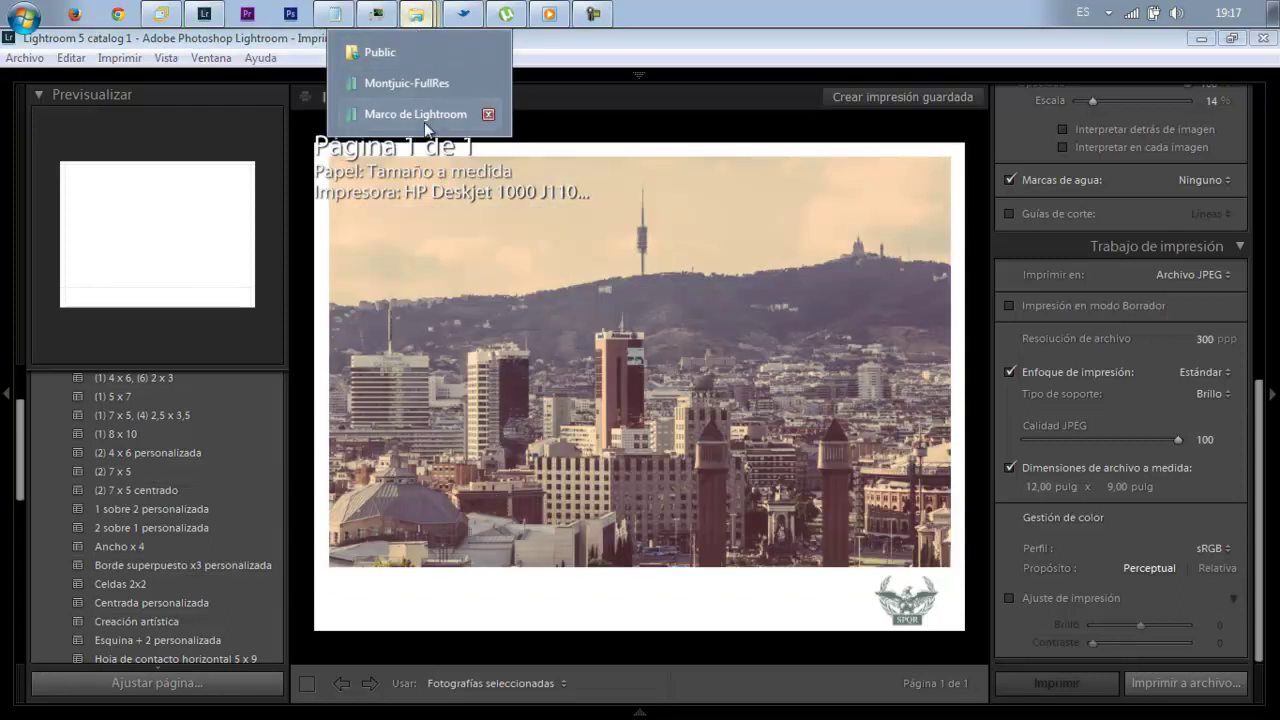
pyautogui.click(424, 122)
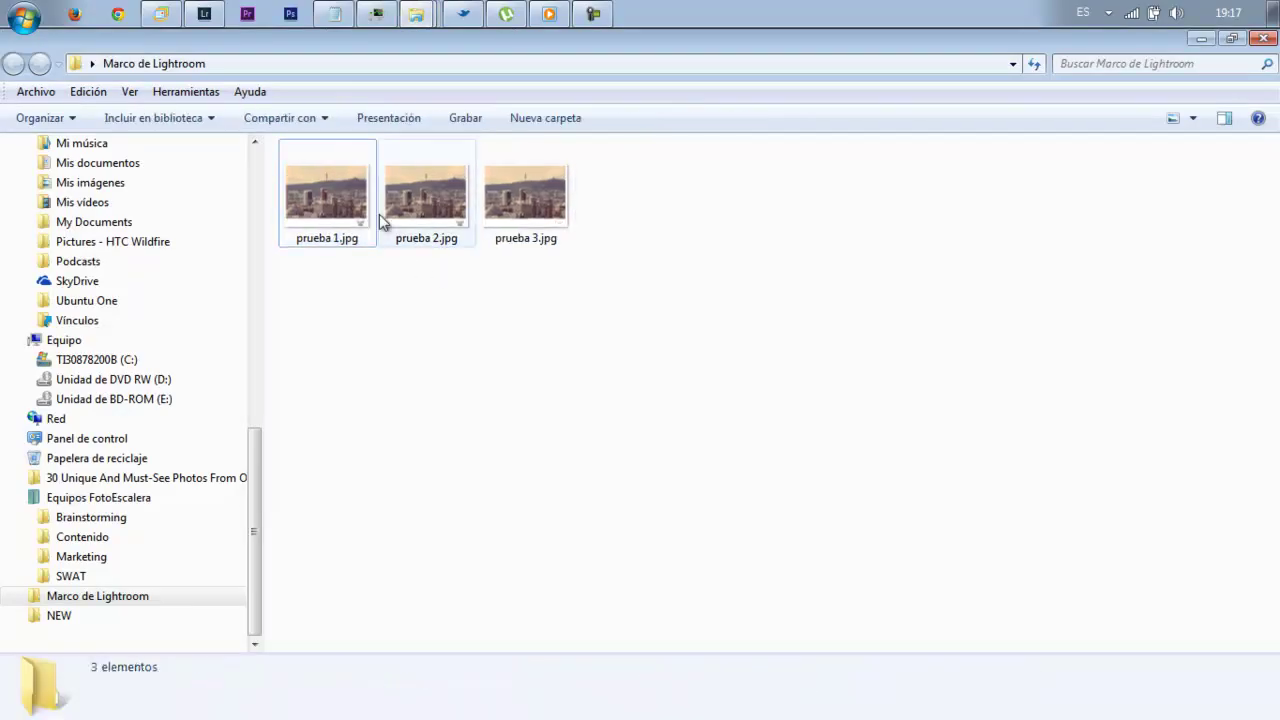
pyautogui.doubleClick(337, 205)
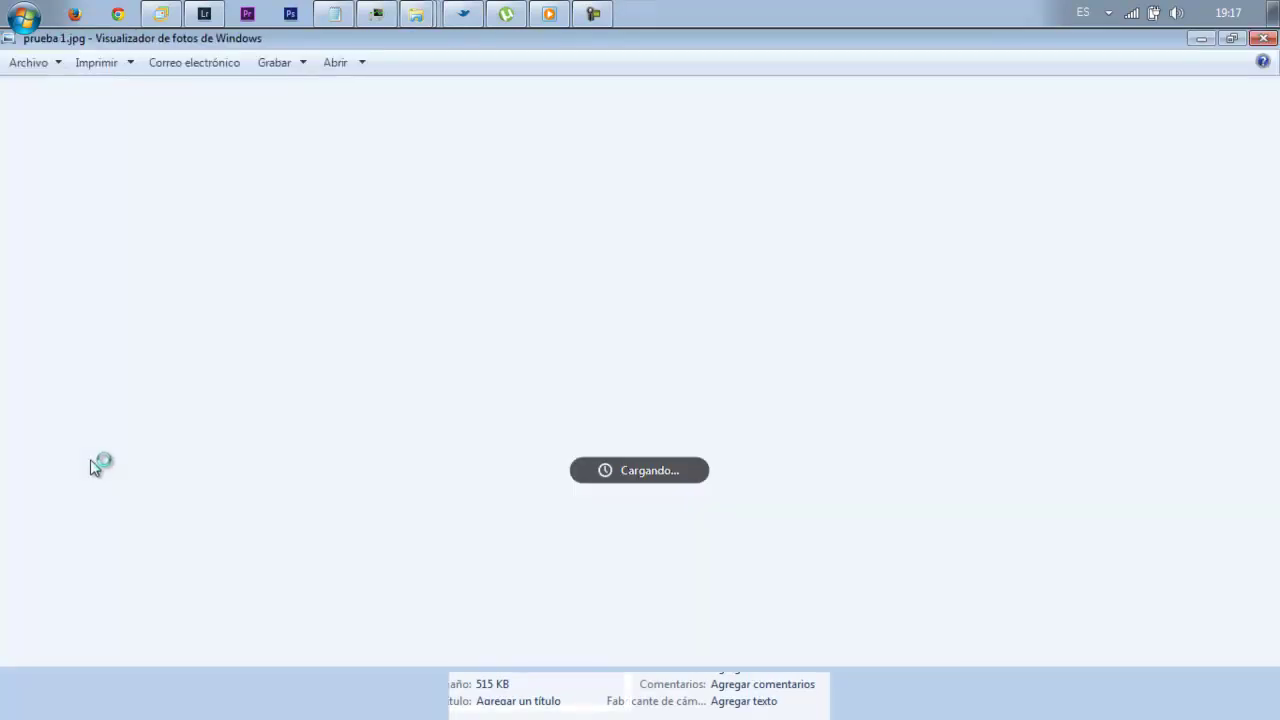
pyautogui.press('Right')
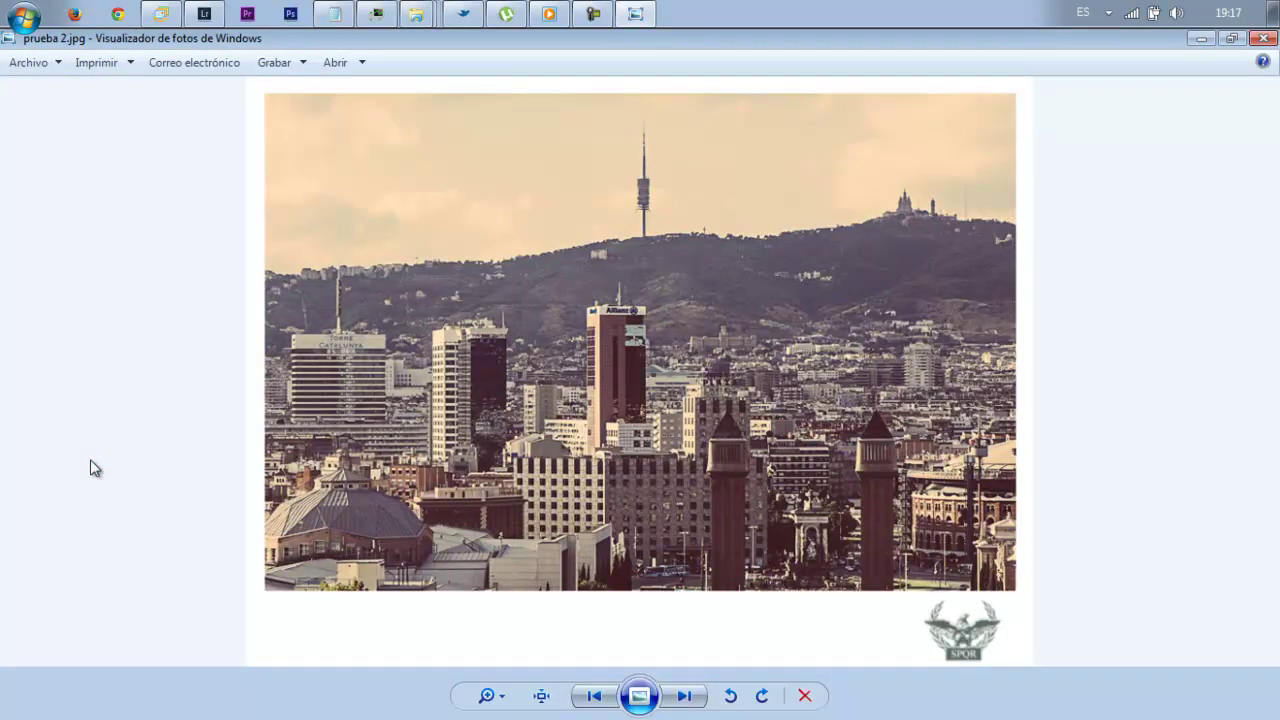
pyautogui.press('Right')
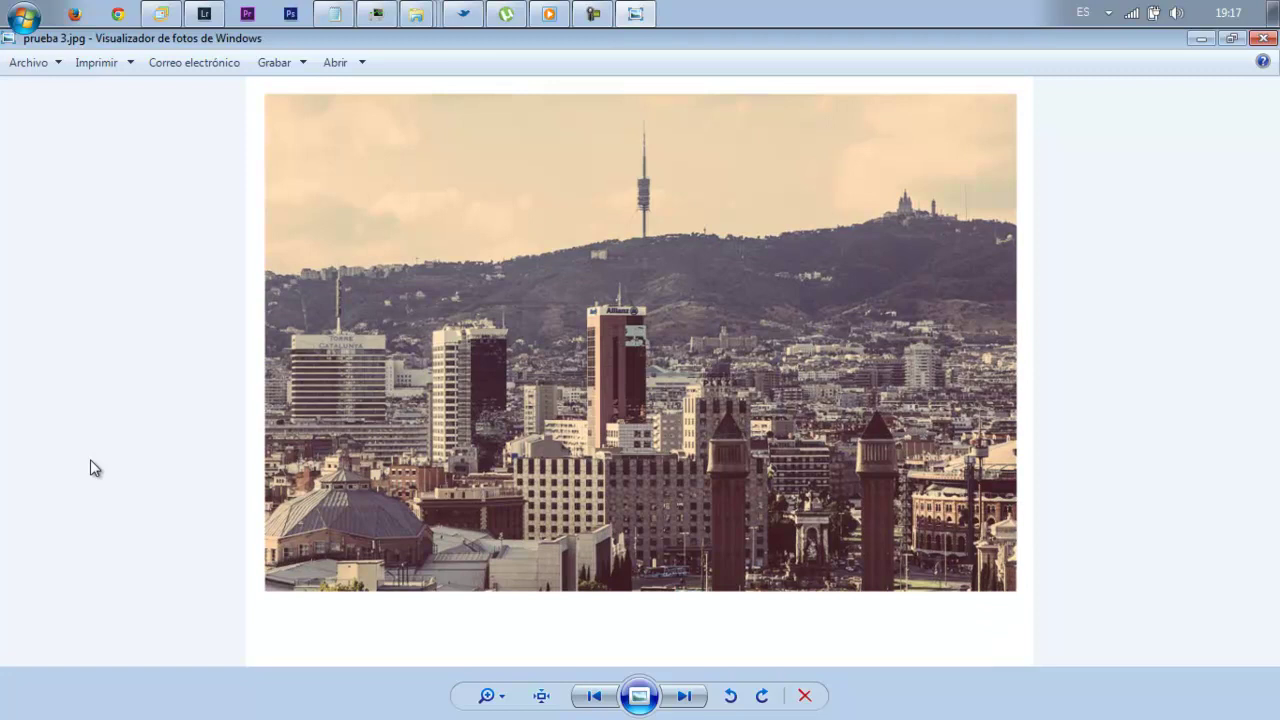
pyautogui.press('Left')
pyautogui.press('Right')
pyautogui.press('Left')
pyautogui.press('Right')
pyautogui.click(204, 13)
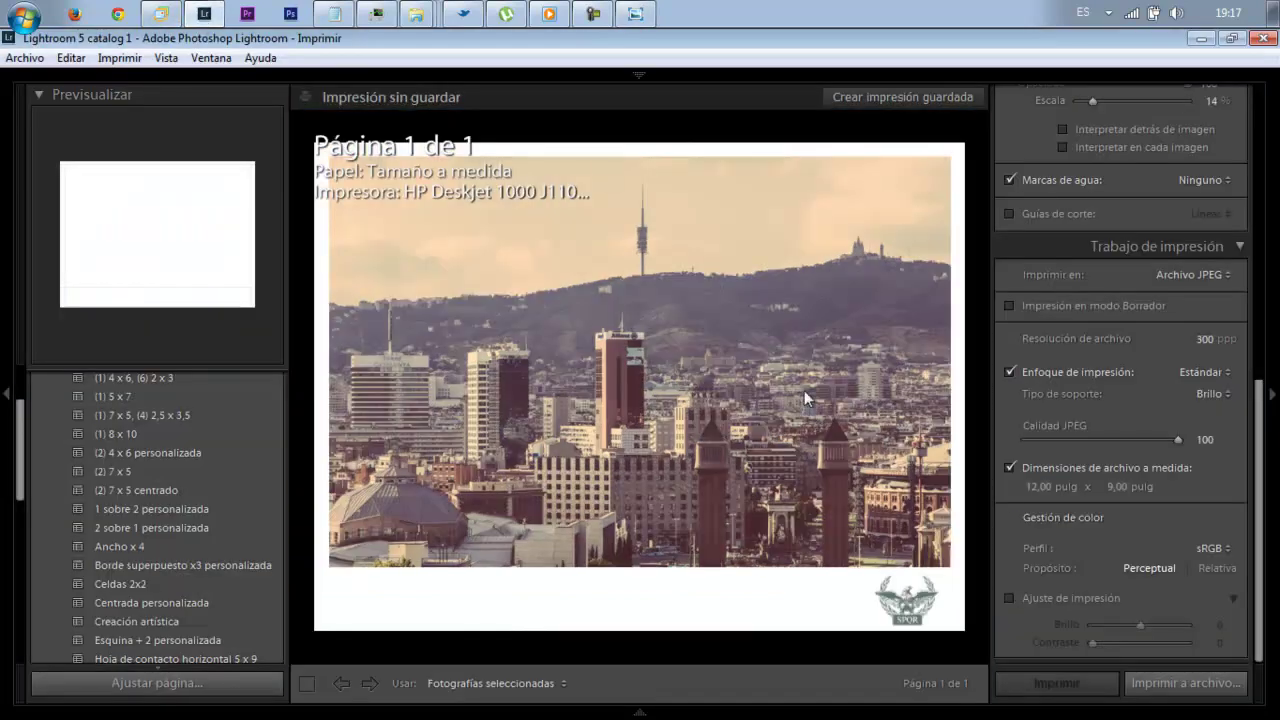
pyautogui.click(906, 598)
pyautogui.click(1204, 37)
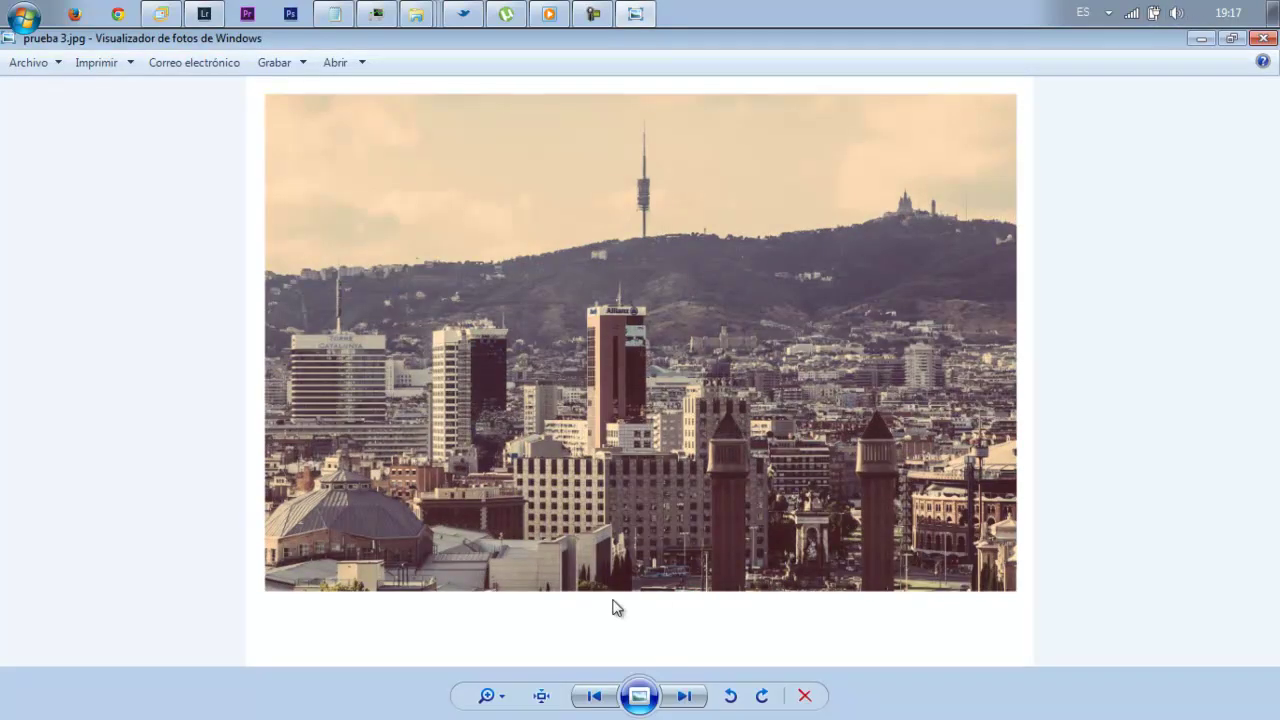
# View prueba 3.jpg at actual size and pan up to the hilltop tower
pyautogui.click(541, 696)
pyautogui.moveTo(410, 306); pyautogui.dragTo(527, 690)
pyautogui.moveTo(383, 520); pyautogui.dragTo(606, 603)
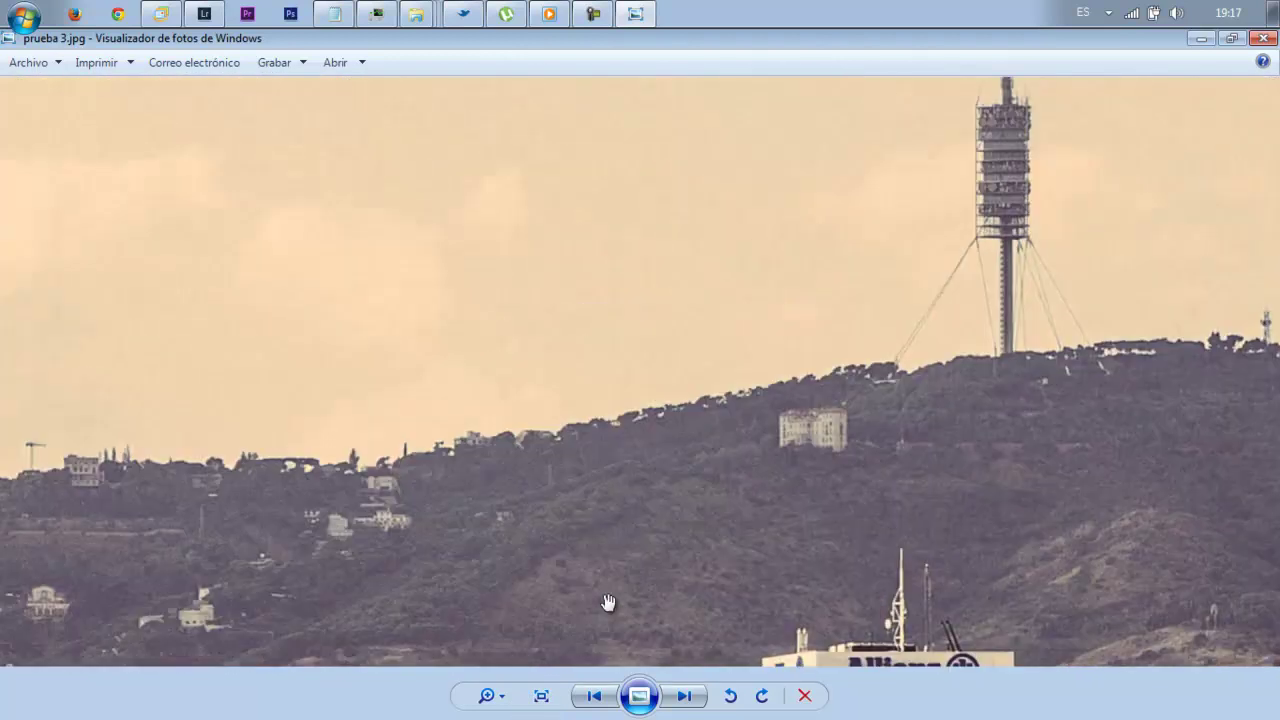
pyautogui.moveTo(172, 540)
pyautogui.mouseDown()
pyautogui.moveTo(249, 551)
pyautogui.moveTo(279, 522)
pyautogui.moveTo(363, 523)
pyautogui.moveTo(457, 477)
pyautogui.moveTo(340, 132)
pyautogui.mouseUp()
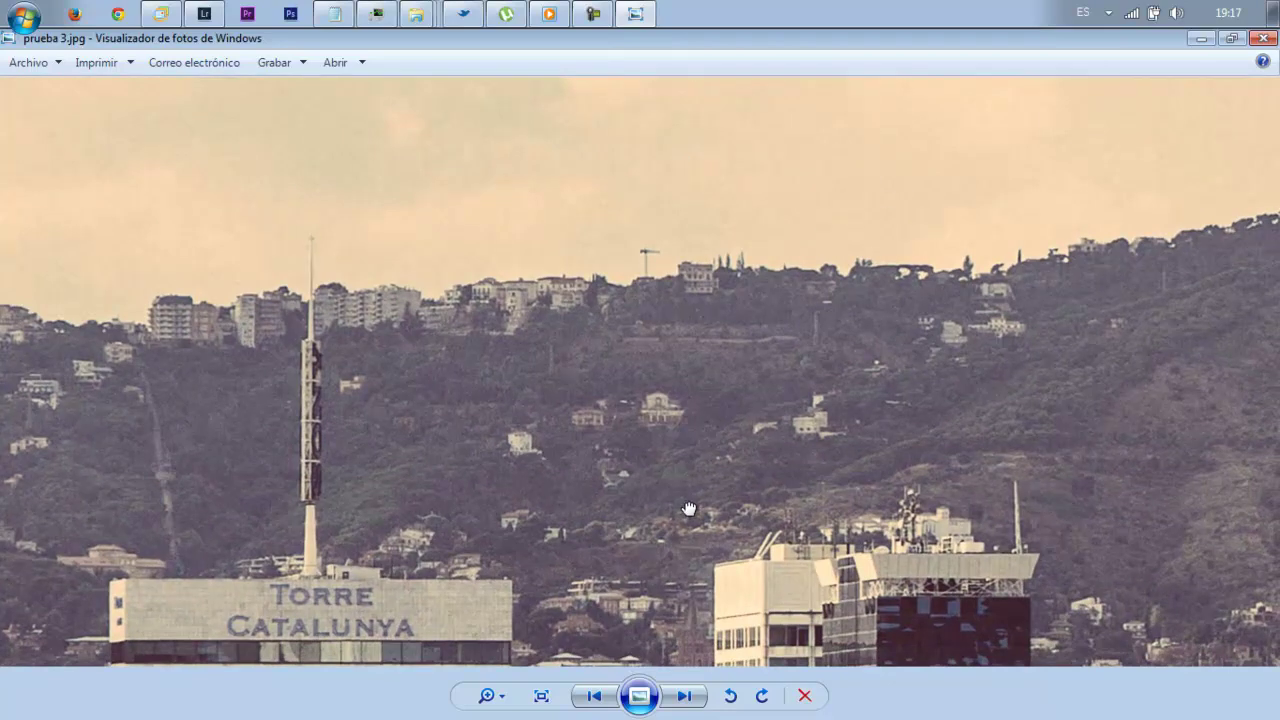
# Pan around the hillside and Torre Catalunya, fit the photo to the window, and return to Lightroom
pyautogui.moveTo(689, 509); pyautogui.dragTo(597, 257)
pyautogui.moveTo(600, 460); pyautogui.dragTo(600, 350)
pyautogui.moveTo(610, 507); pyautogui.dragTo(610, 327)
pyautogui.moveTo(594, 476)
pyautogui.mouseDown()
pyautogui.moveTo(594, 280)
pyautogui.moveTo(580, 520)
pyautogui.mouseUp()
pyautogui.moveTo(560, 390); pyautogui.dragTo(549, 620)
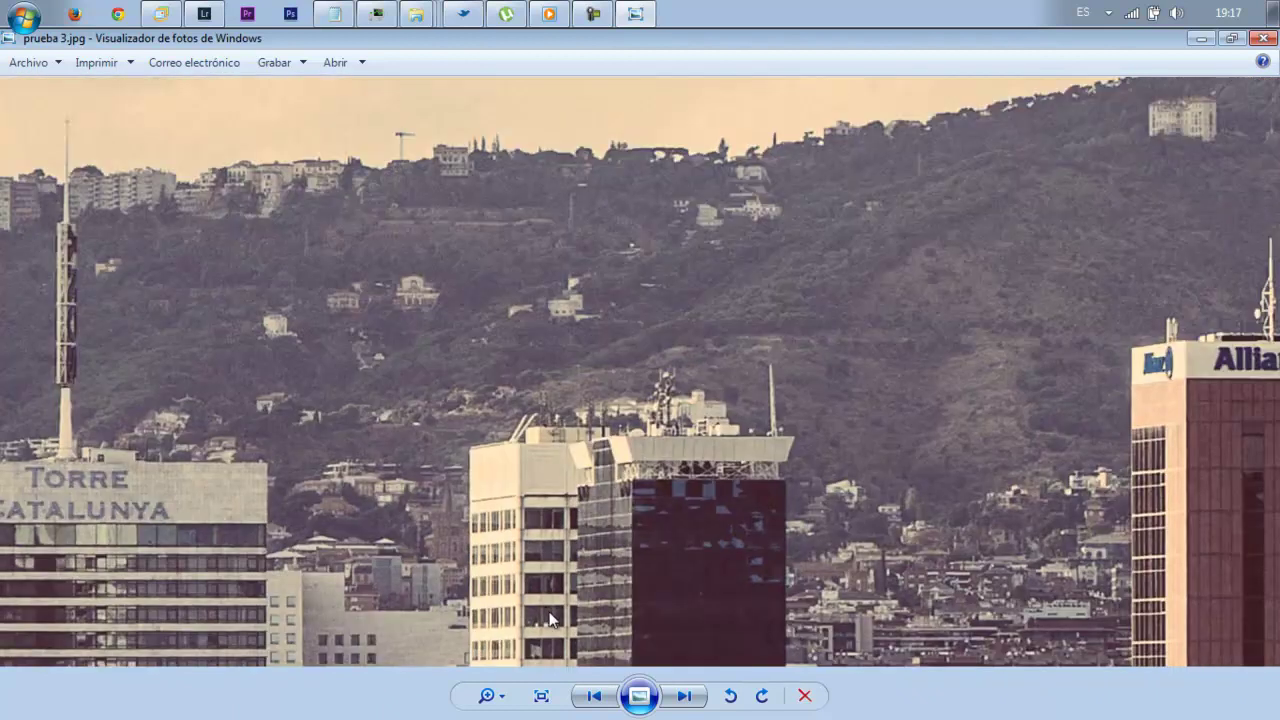
pyautogui.moveTo(540, 310); pyautogui.dragTo(529, 546)
pyautogui.click(541, 695)
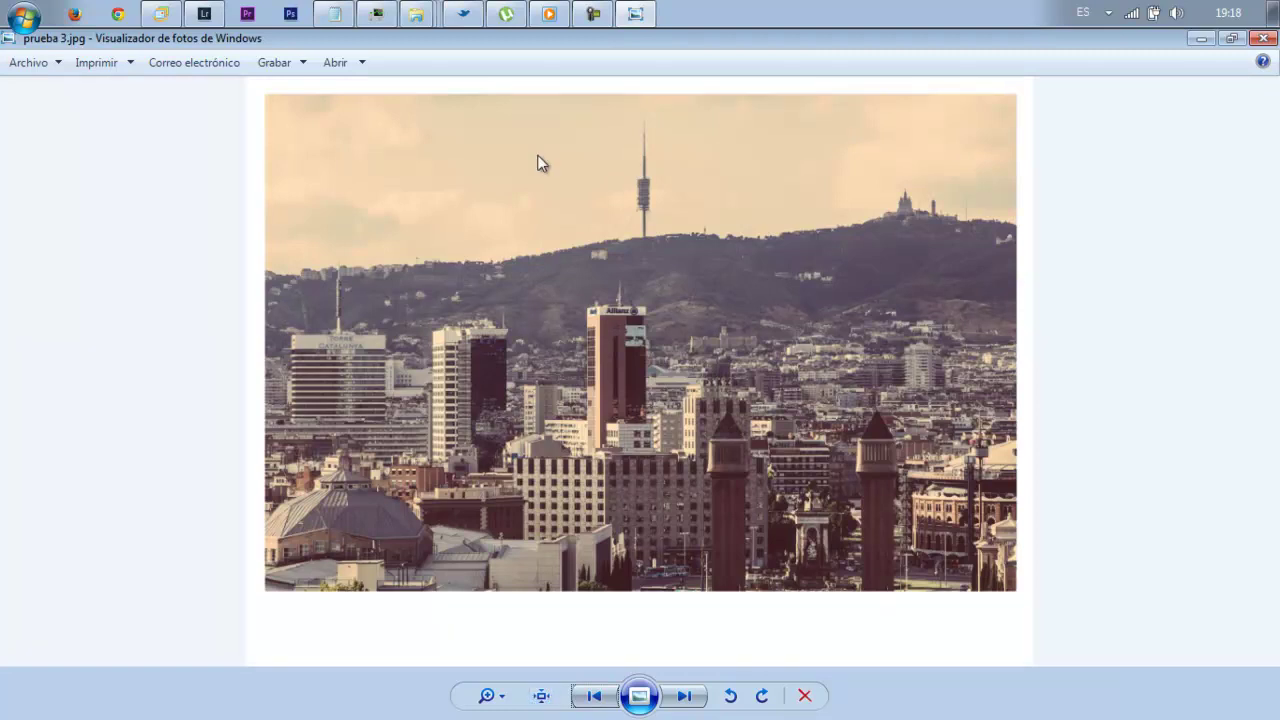
pyautogui.click(204, 13)
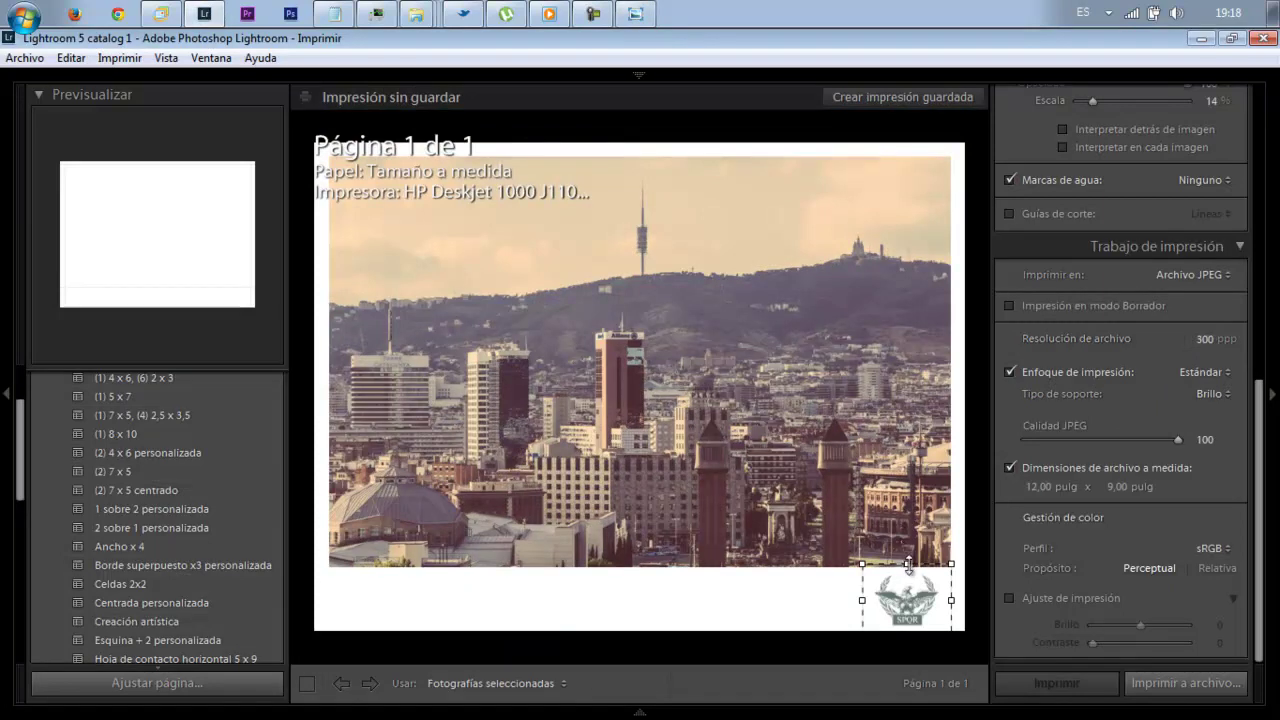
# Scale the SPQR eagle plate to 13% and save the print as a renumbered prueba JPEG
pyautogui.moveTo(908, 563); pyautogui.dragTo(908, 570)
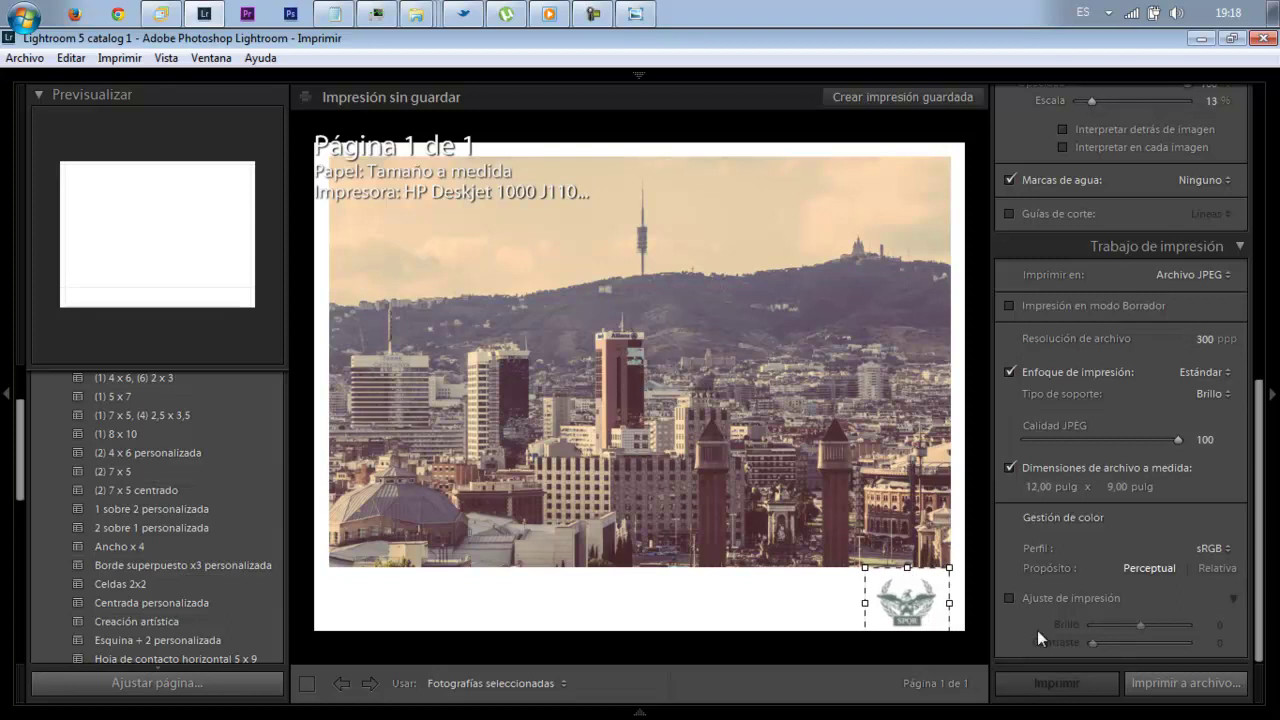
pyautogui.click(1182, 685)
pyautogui.click(760, 277)
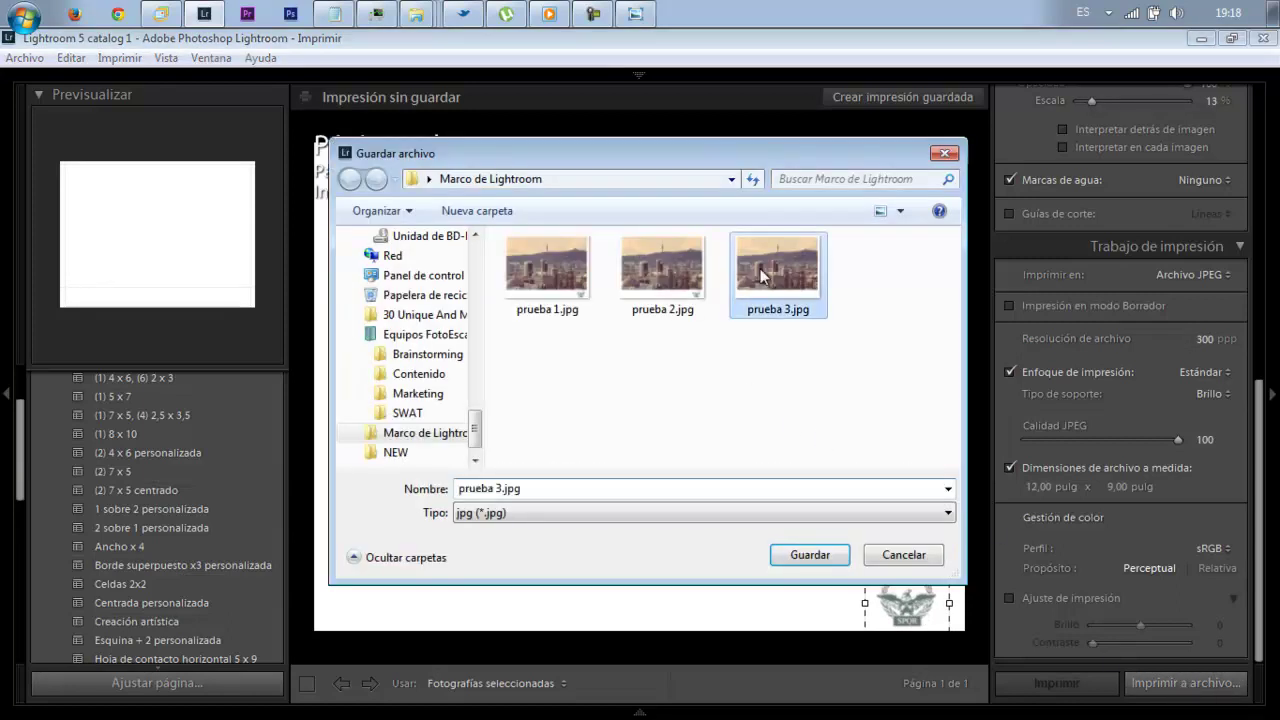
pyautogui.click(500, 489)
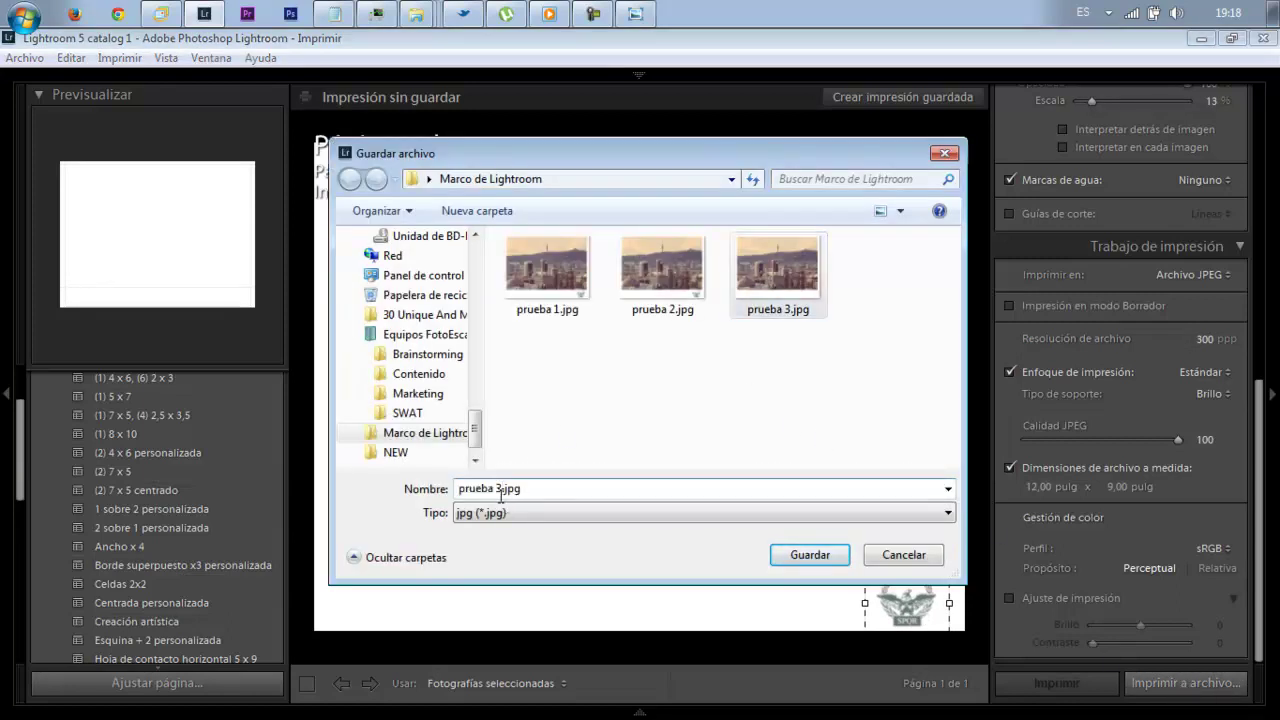
pyautogui.press('Return')
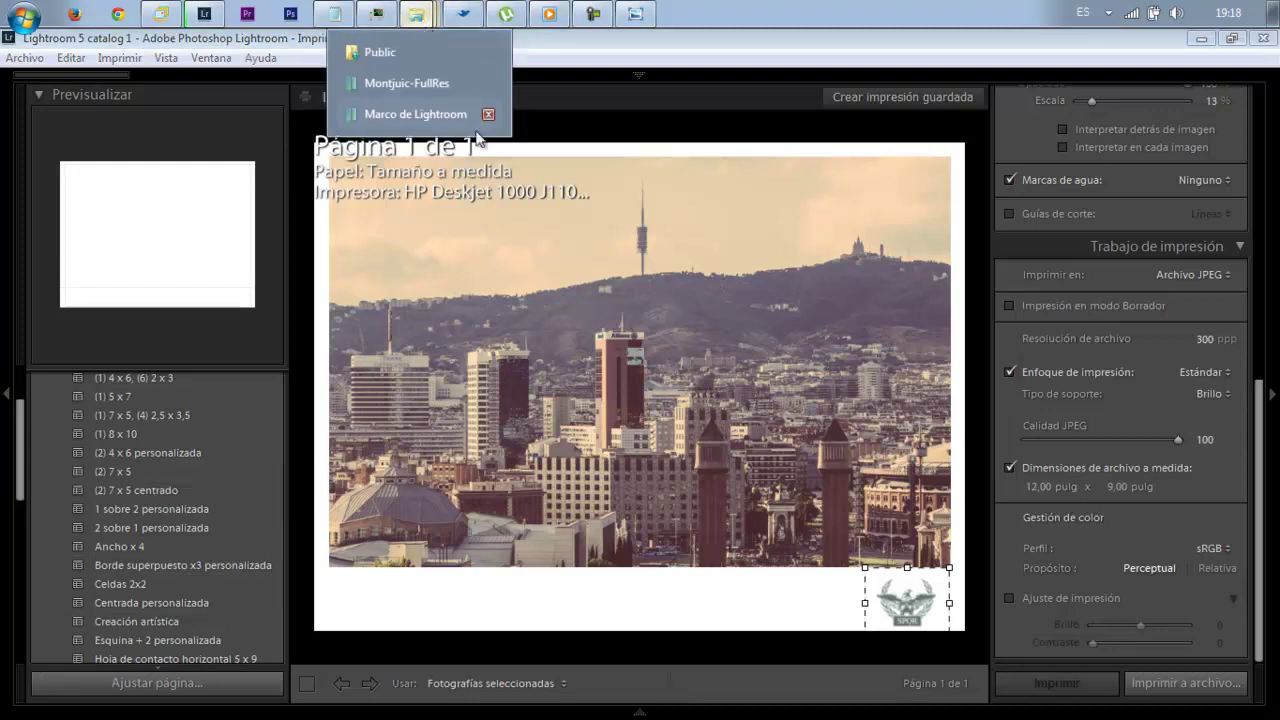
# Open prueba 4.jpg in Windows Photo Viewer and review it as a full-screen slideshow
pyautogui.click(454, 123)
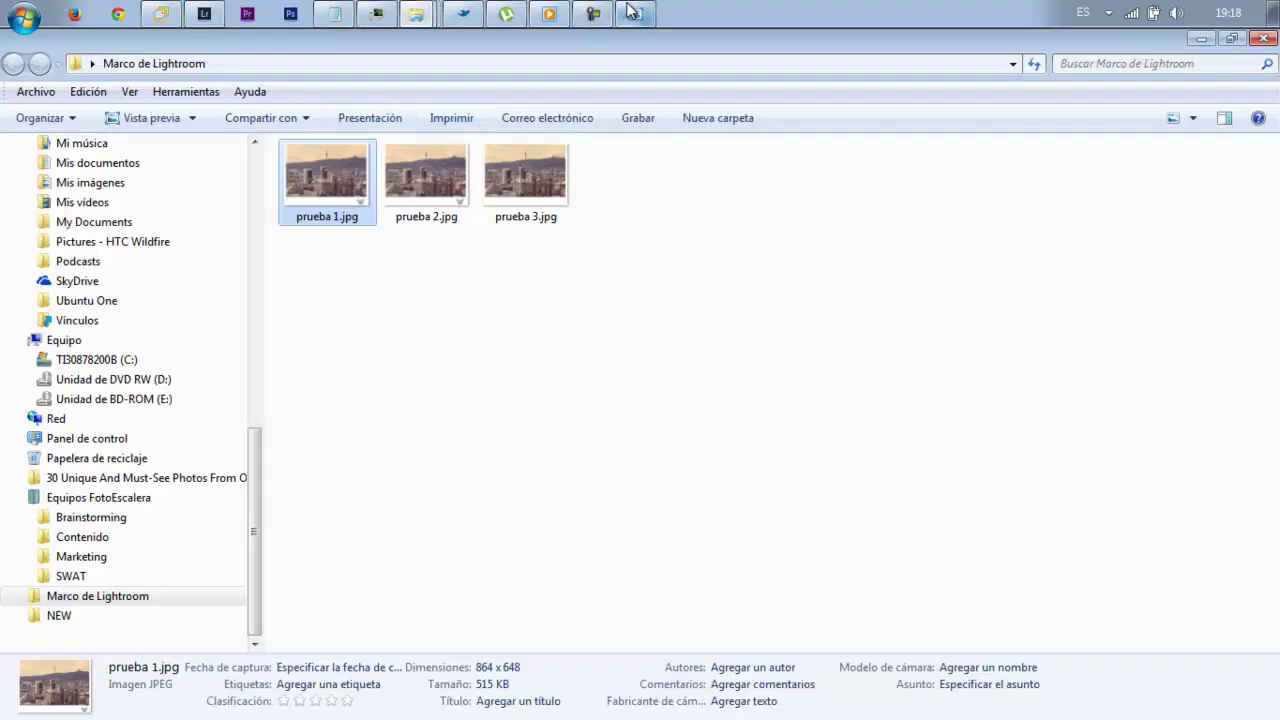
pyautogui.click(784, 62)
pyautogui.doubleClick(641, 184)
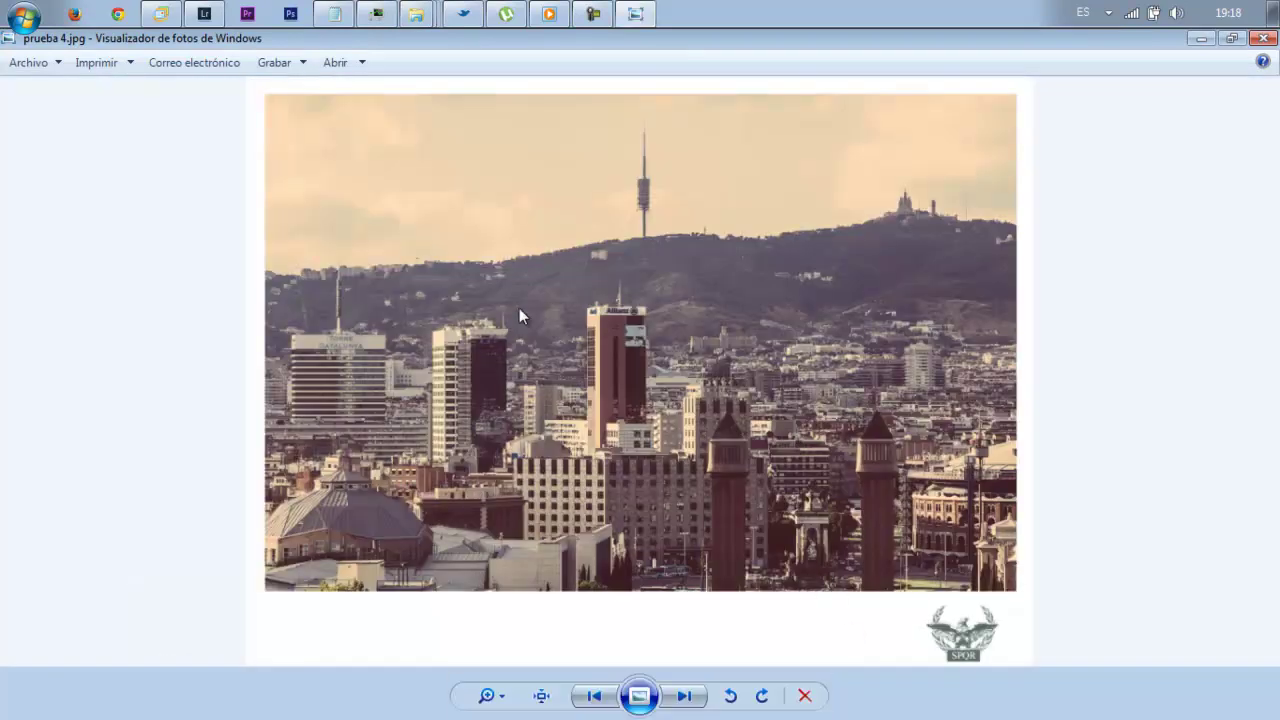
pyautogui.click(204, 13)
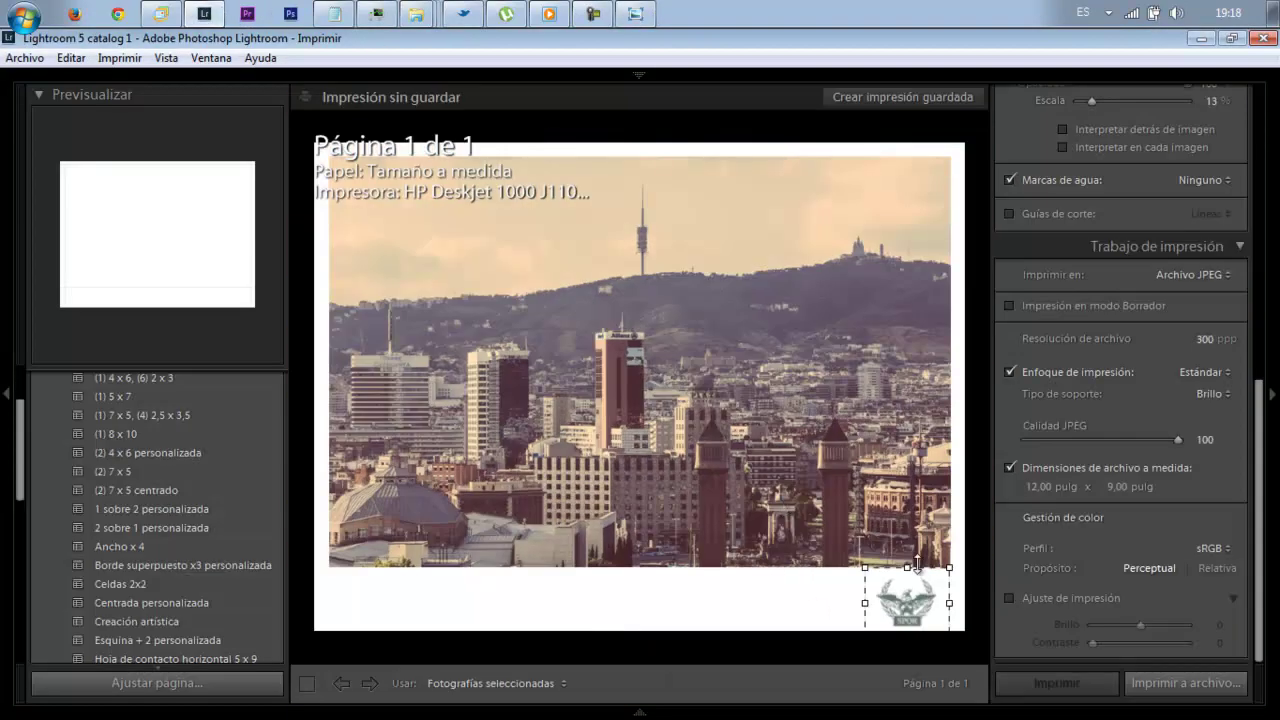
pyautogui.click(637, 14)
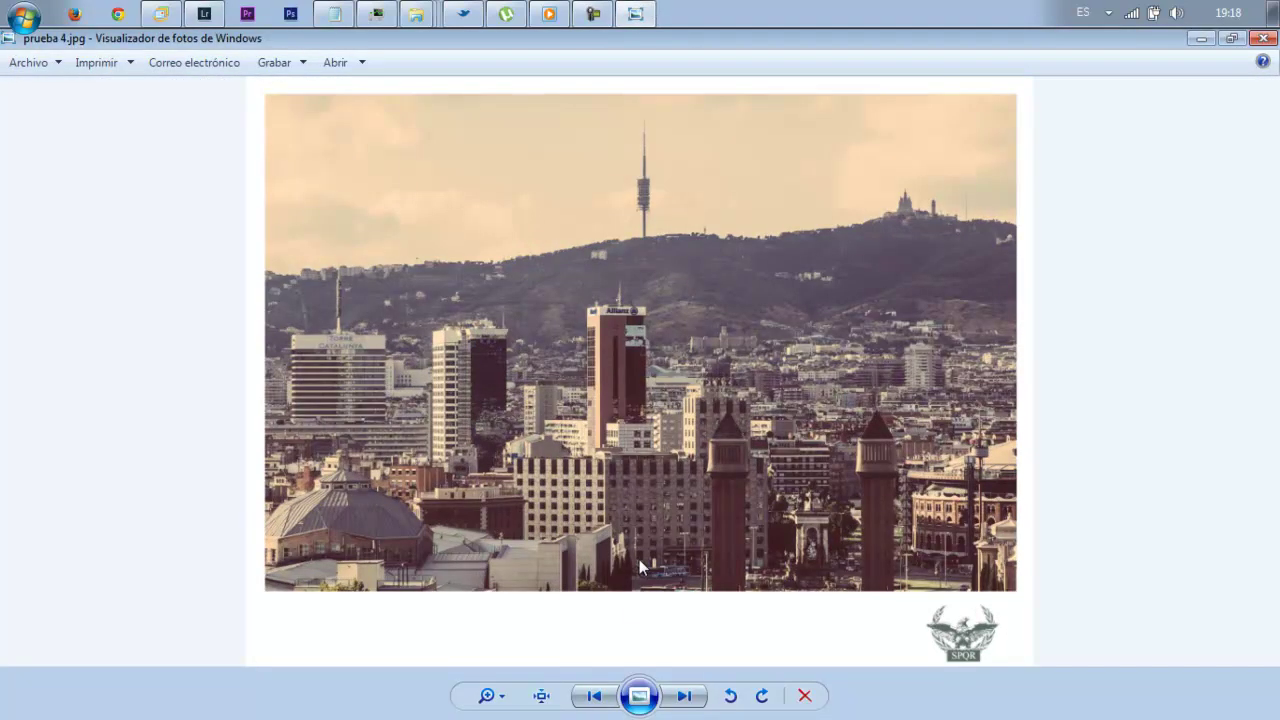
pyautogui.click(639, 696)
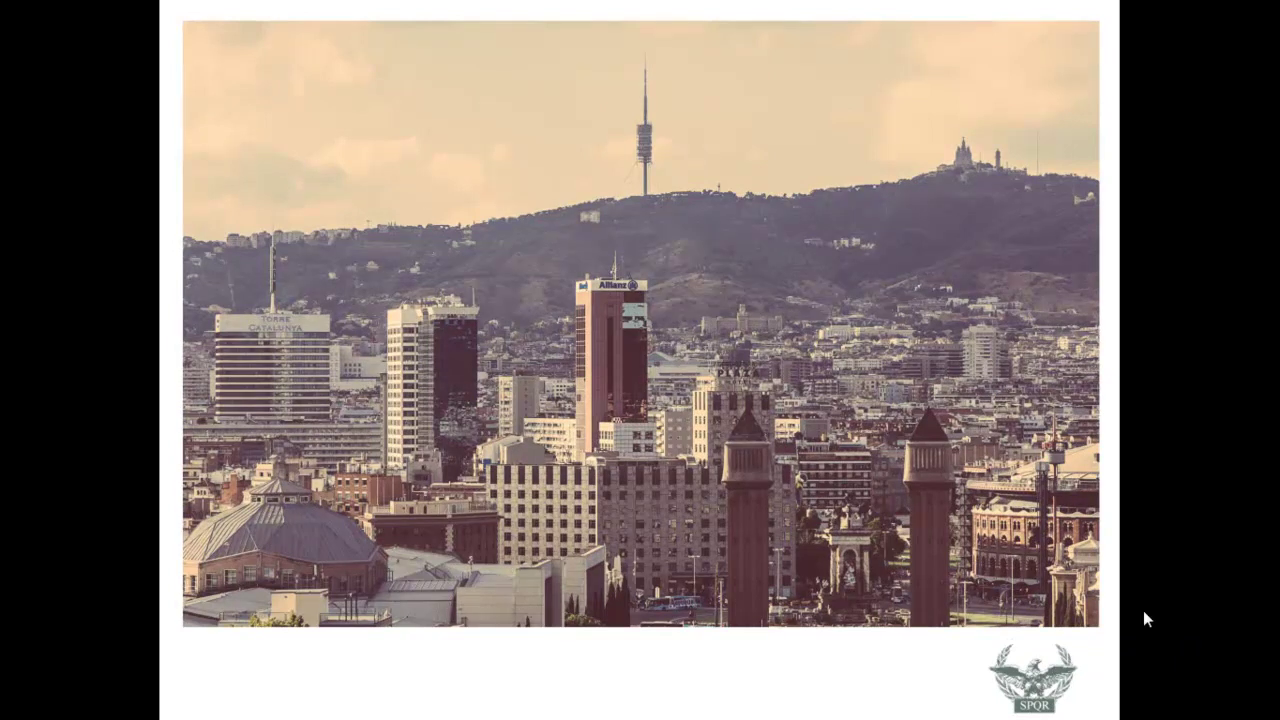
pyautogui.press('Escape')
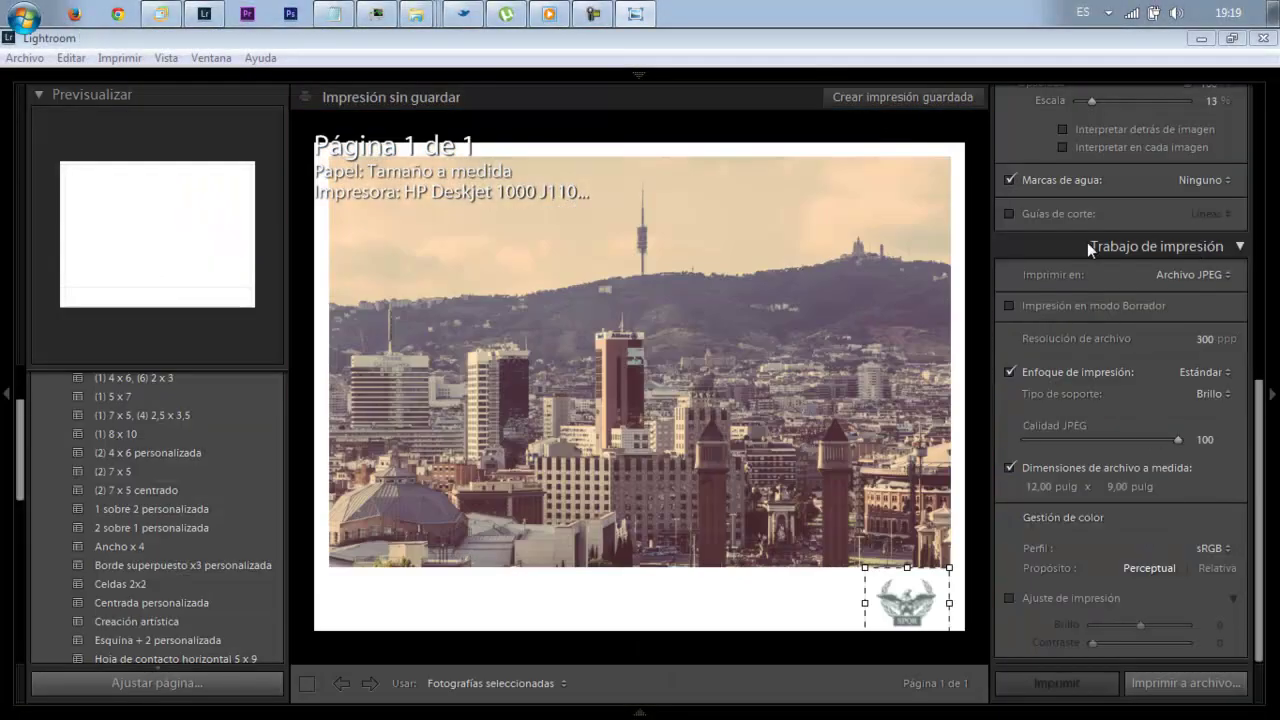
# Drag the photo cell's left edge out to the page edge and back in
pyautogui.click(793, 268)
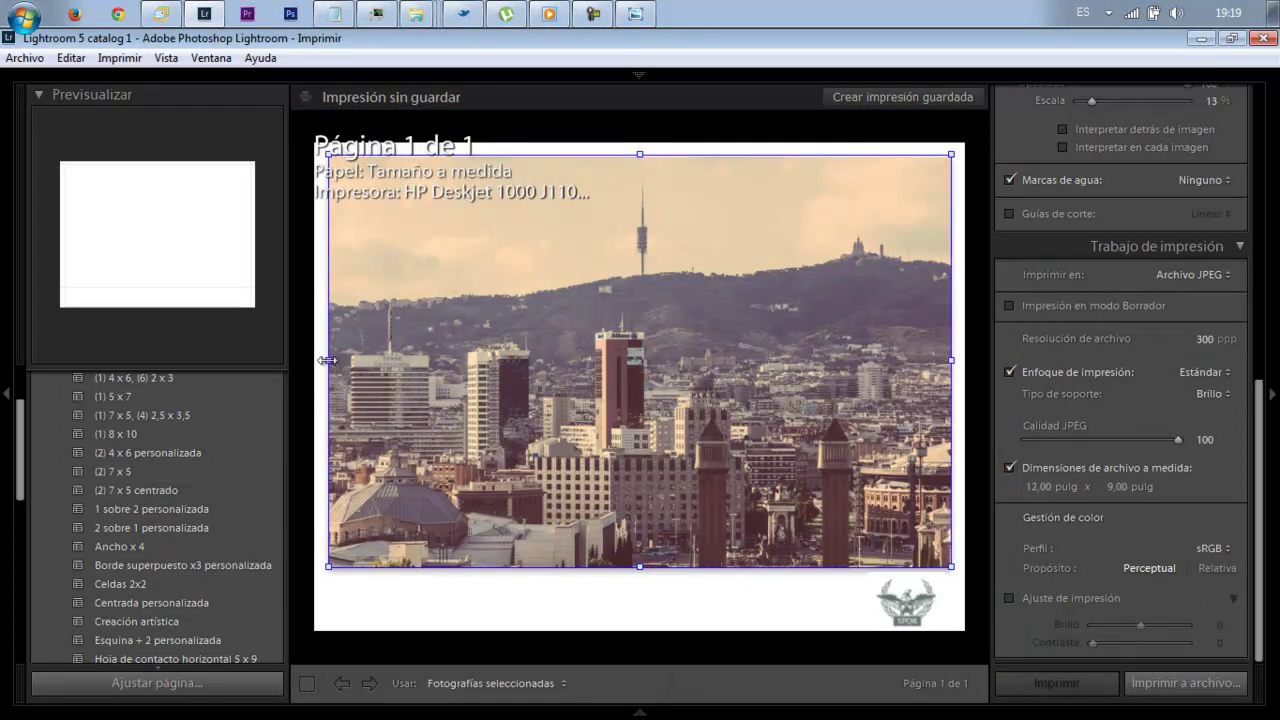
pyautogui.moveTo(330, 360); pyautogui.dragTo(324, 360)
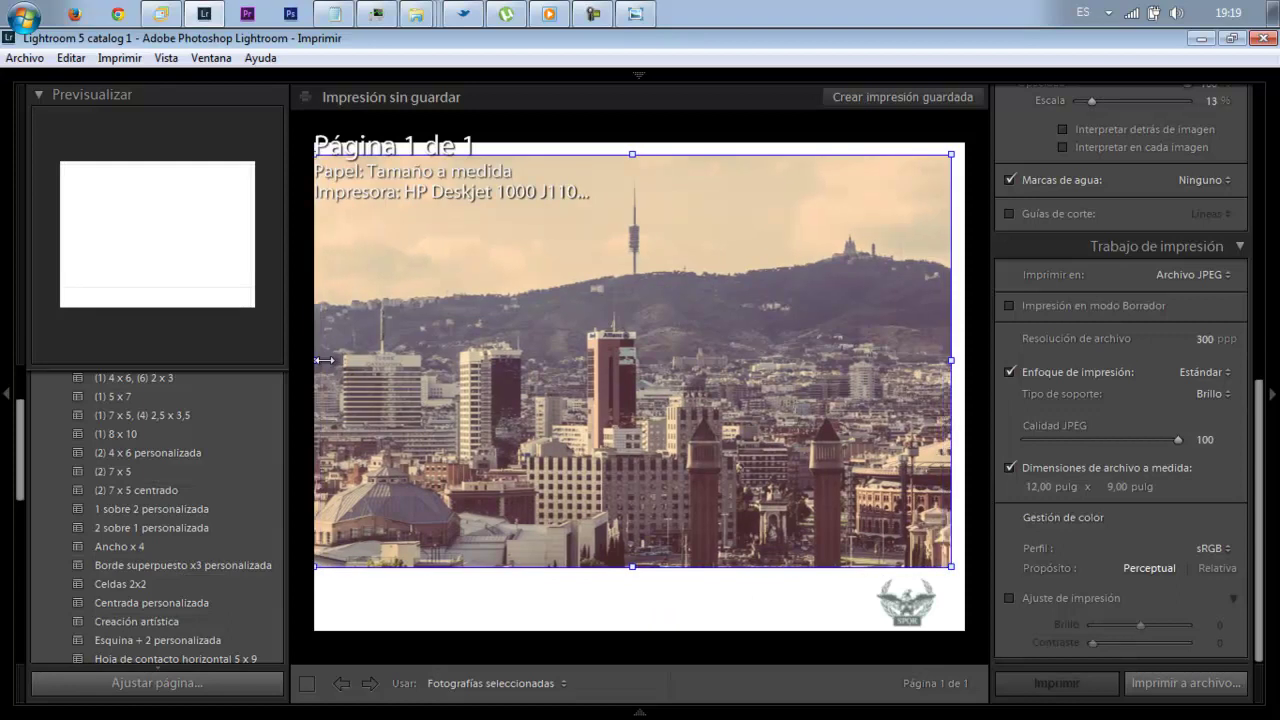
pyautogui.moveTo(324, 360)
pyautogui.mouseDown()
pyautogui.moveTo(584, 369)
pyautogui.moveTo(330, 358)
pyautogui.mouseUp()
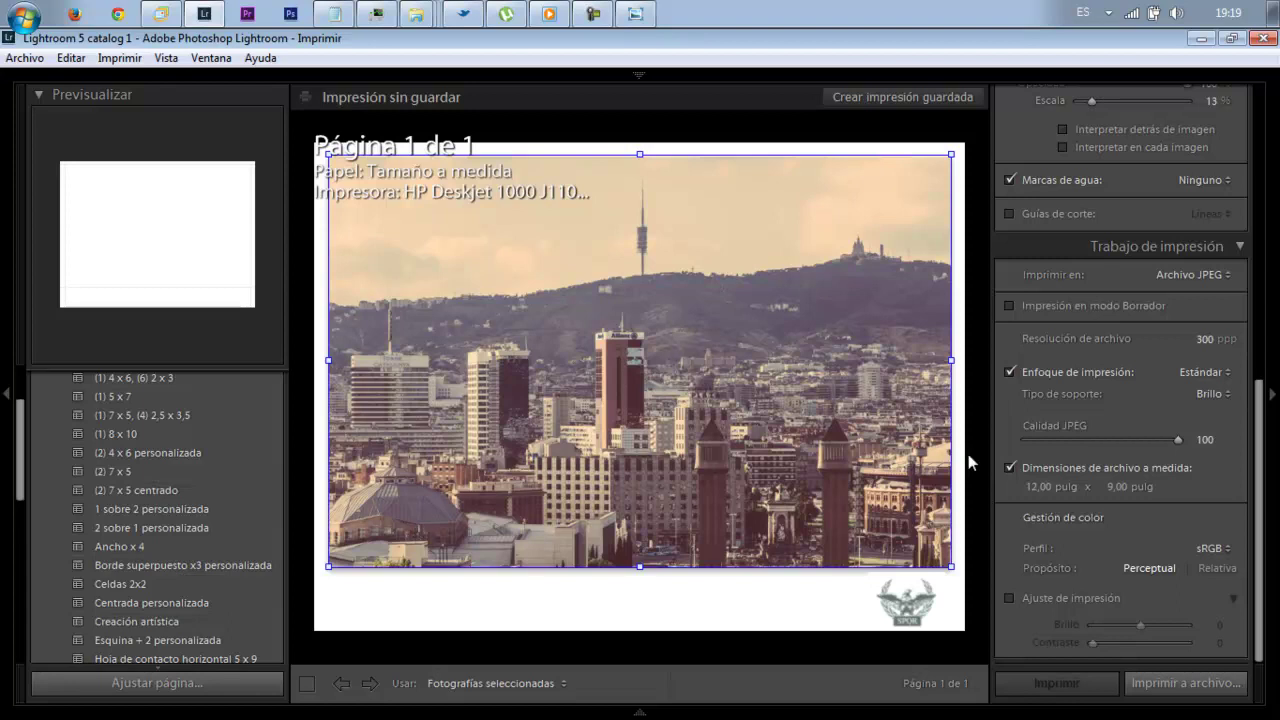
# Deselect the photo cell and collapse Plantillas de Lightroom to reveal the user templates
pyautogui.scroll(5, 14, 490)
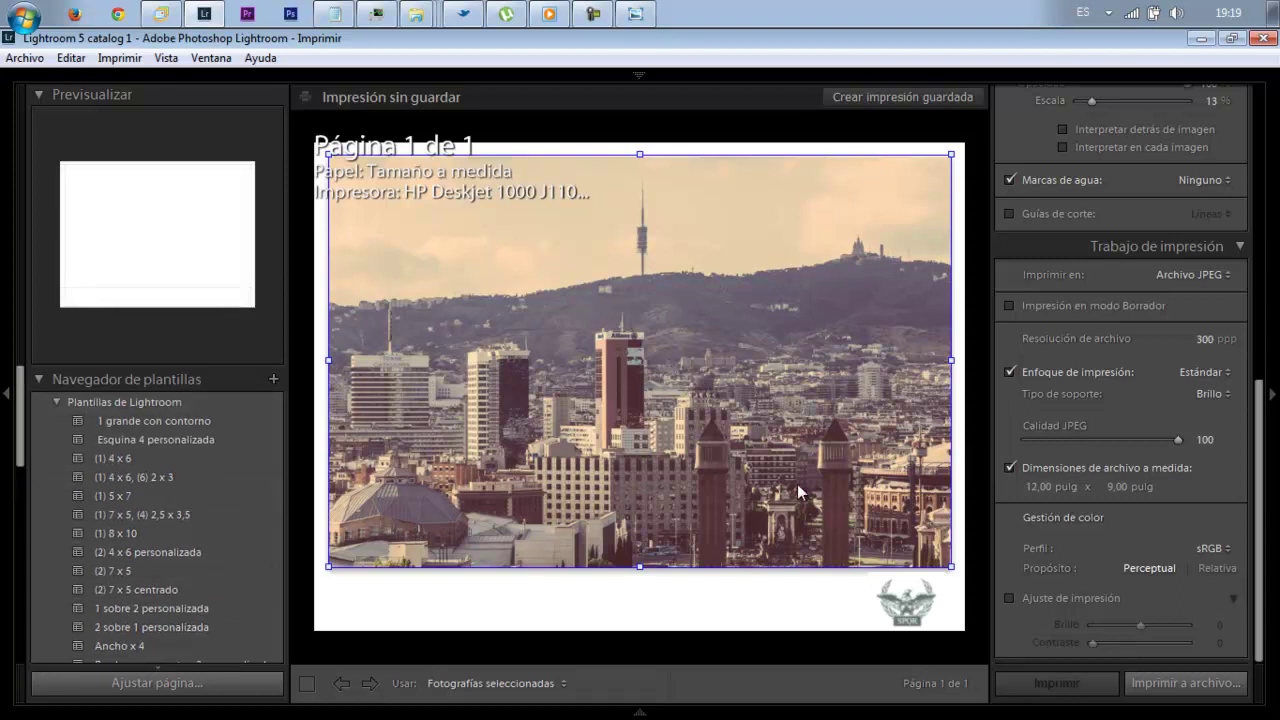
pyautogui.click(806, 657)
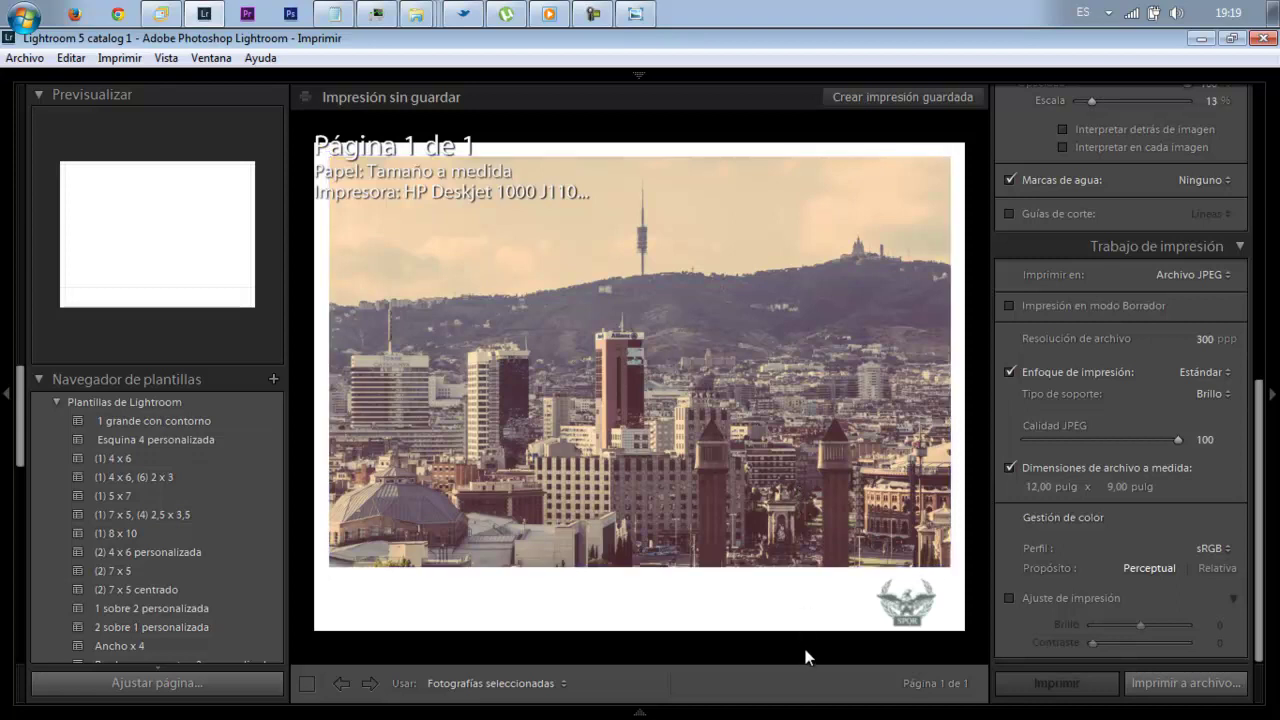
pyautogui.click(62, 401)
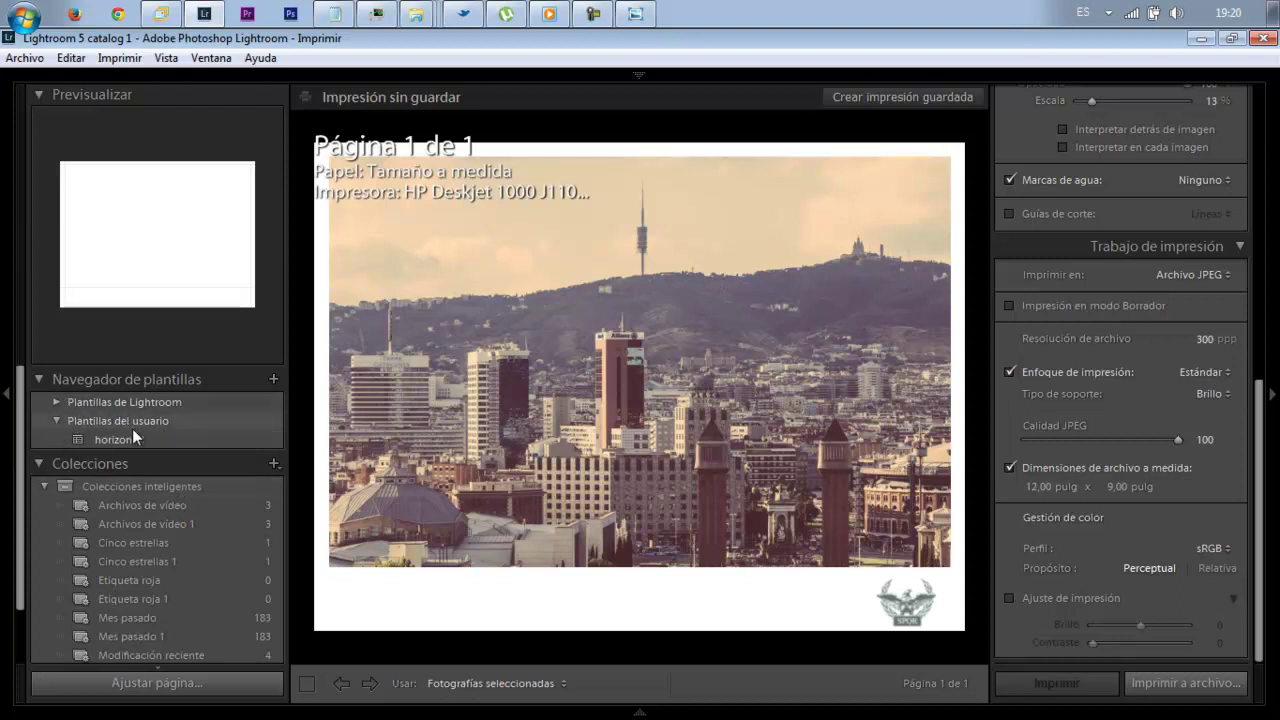
# Create the user template 'Plantilla de marco horizontal' from this layout and show the filmstrip
pyautogui.click(274, 380)
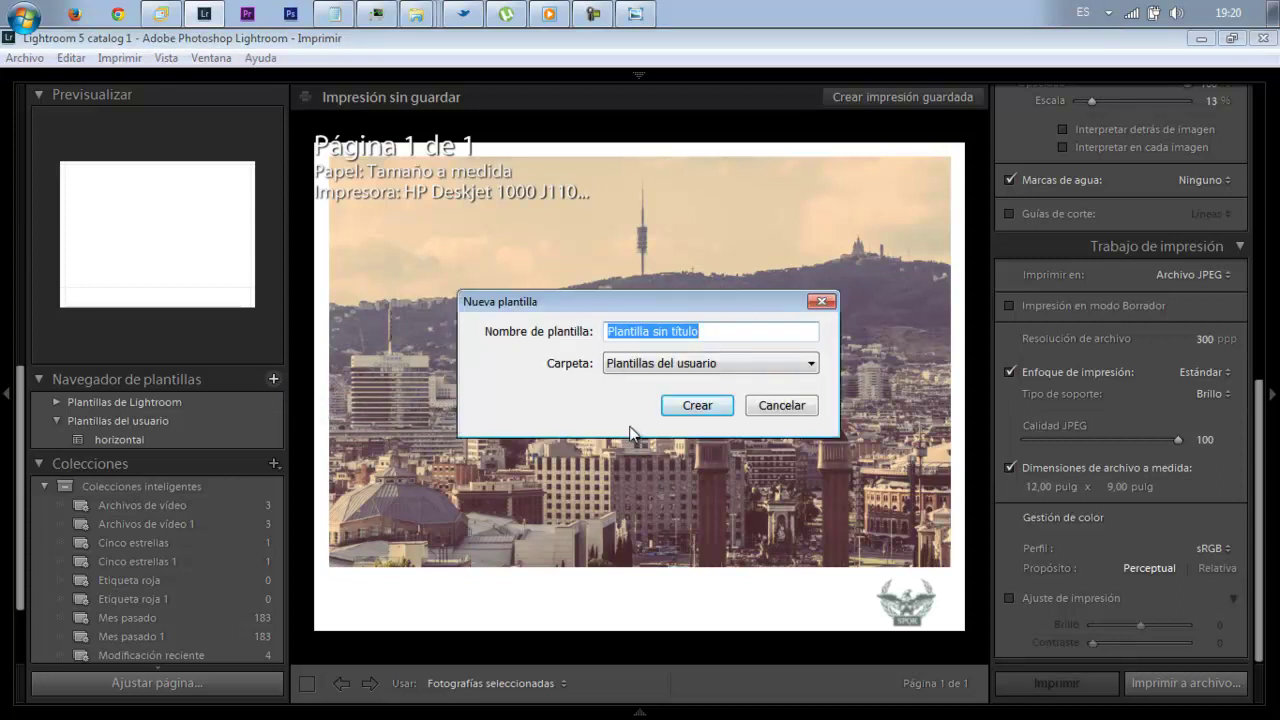
pyautogui.write('Plantilla ')
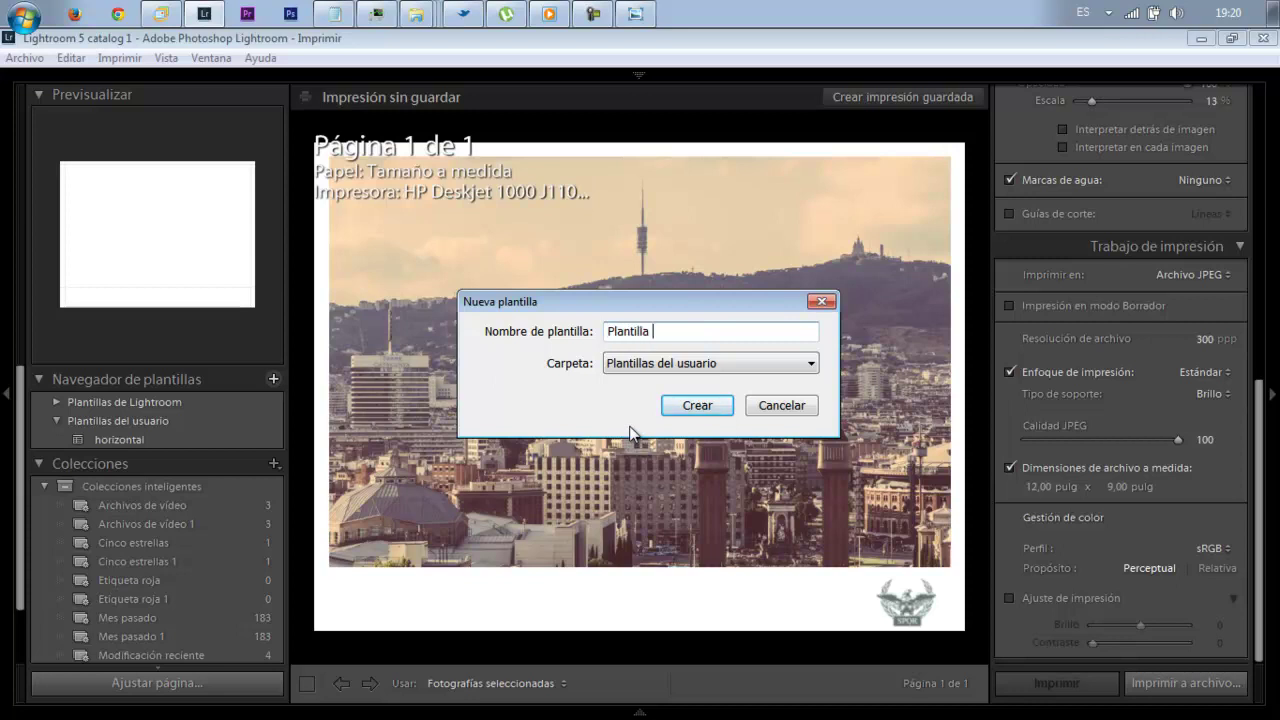
pyautogui.write('de marco horizo')
pyautogui.write('ntal')
pyautogui.press('Return')
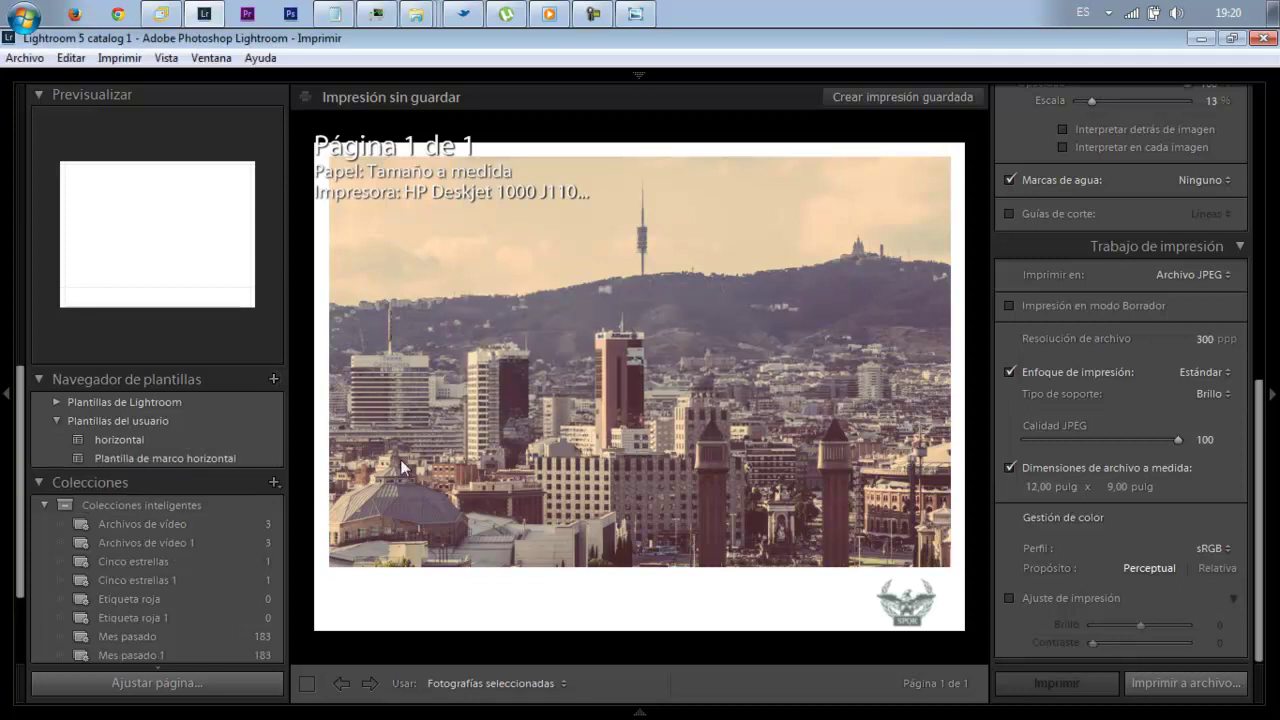
pyautogui.press('F6')
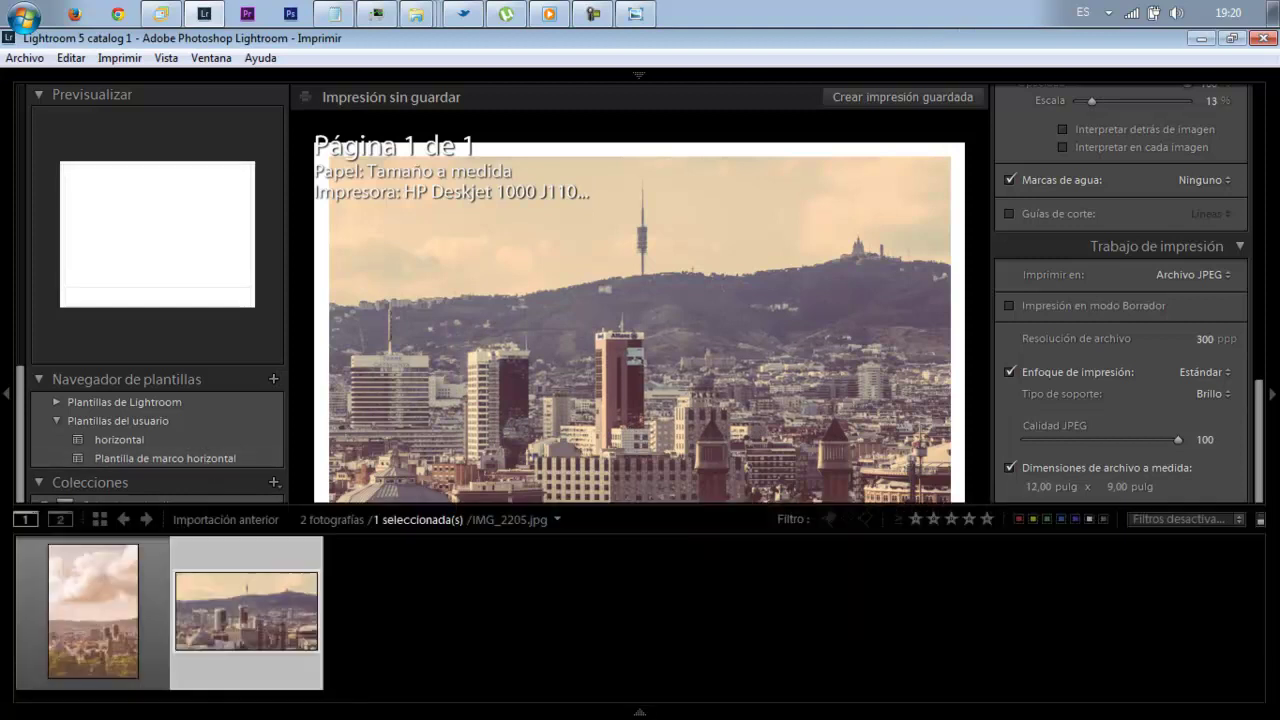
pyautogui.moveTo(93, 611)
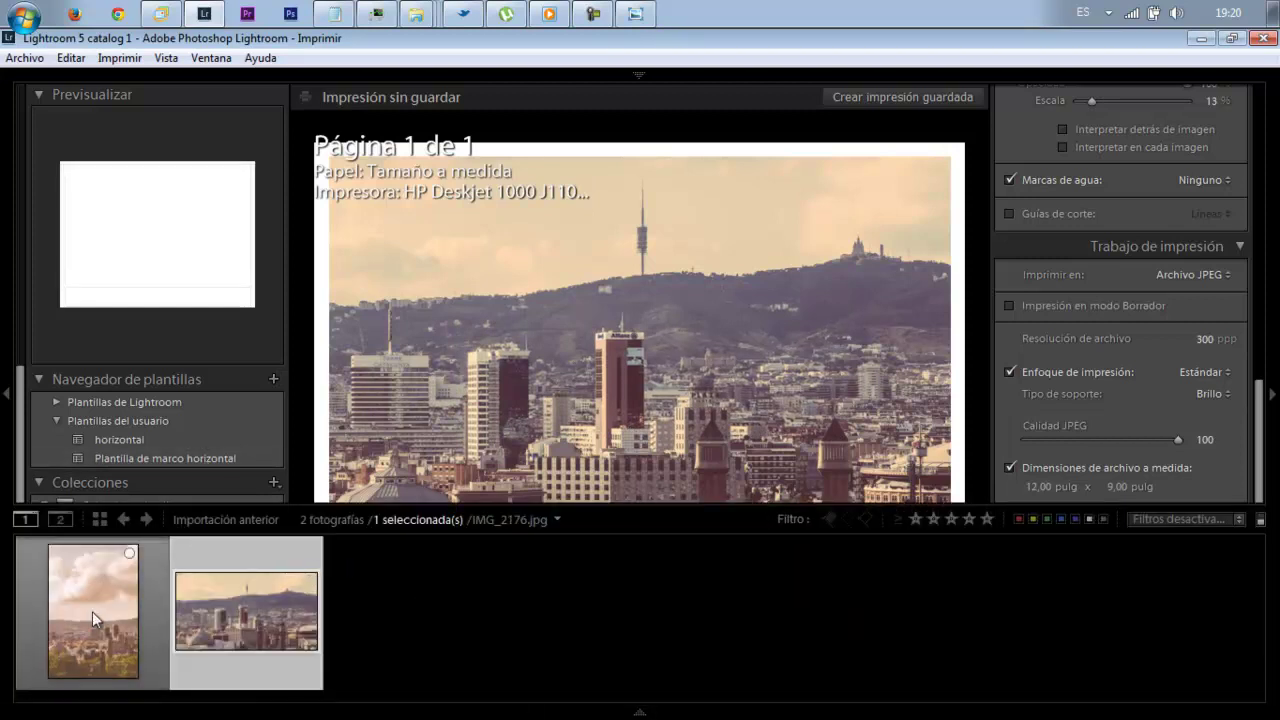
# Place the vertical Barcelona photo into the print cell and reduce the custom width to 8,00 in
pyautogui.moveTo(92, 611); pyautogui.dragTo(476, 436)
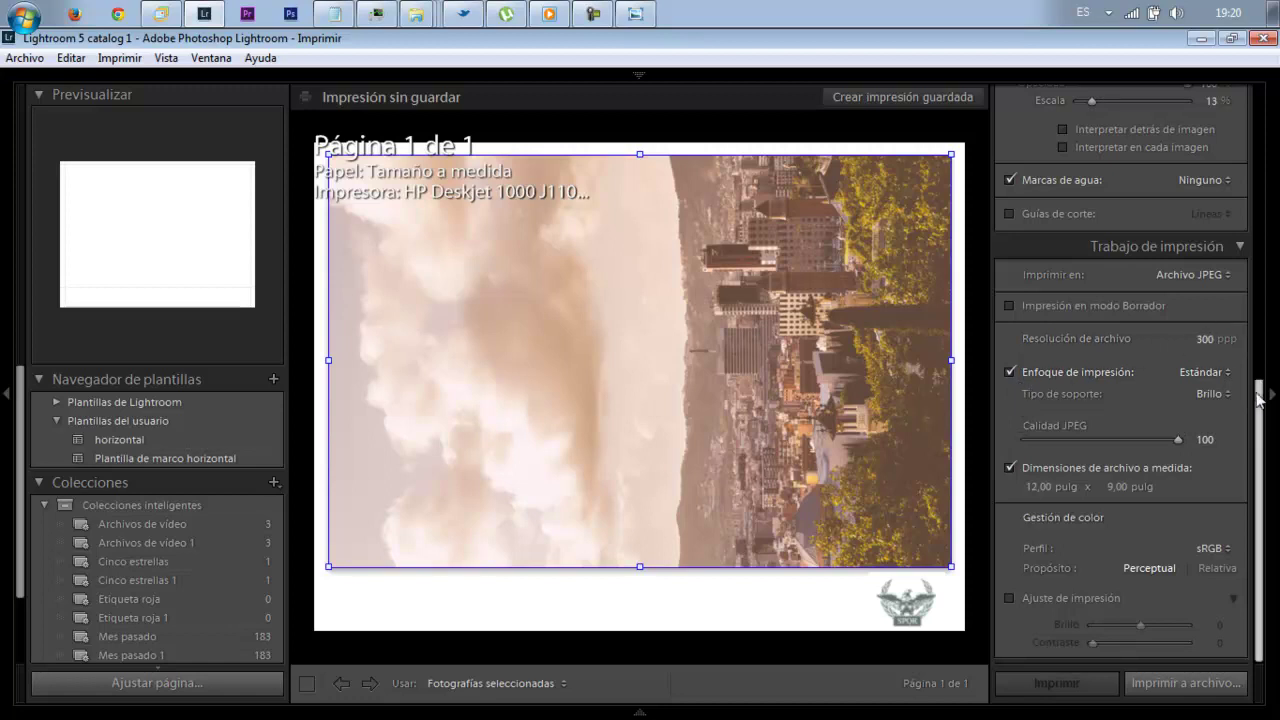
pyautogui.moveTo(1258, 407)
pyautogui.mouseDown()
pyautogui.moveTo(1249, 127)
pyautogui.moveTo(1245, 410)
pyautogui.mouseUp()
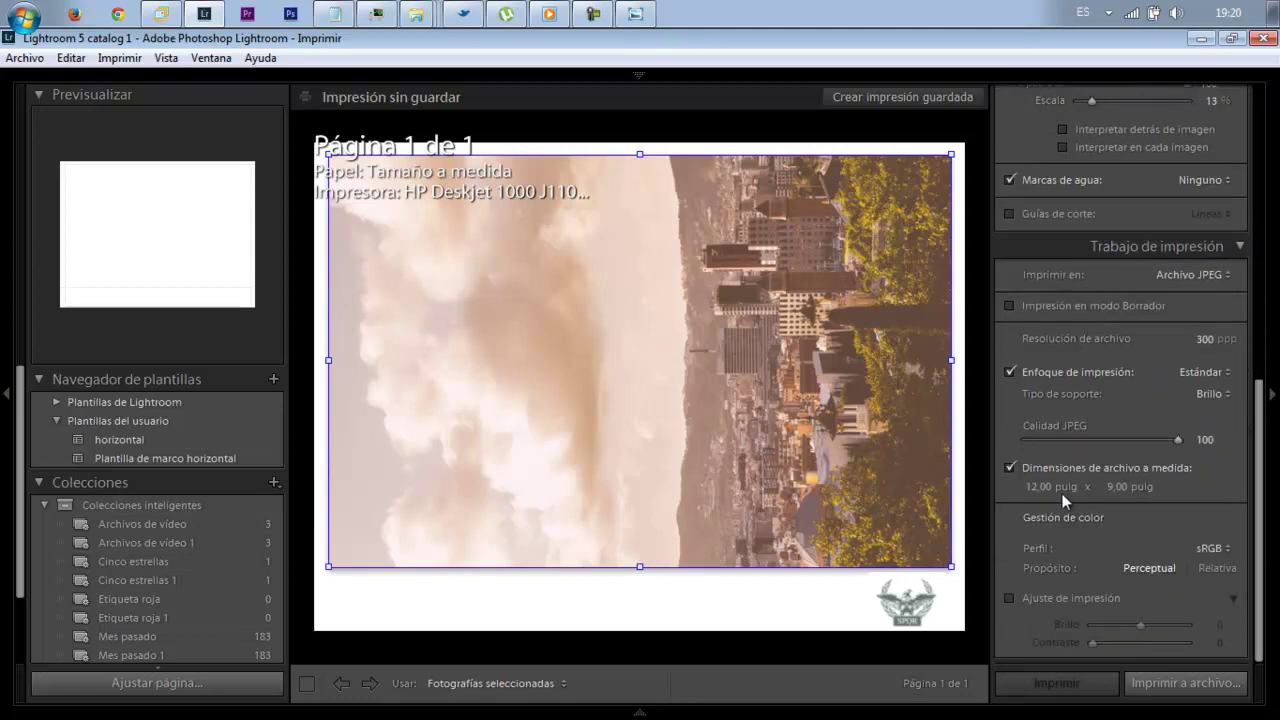
pyautogui.moveTo(1039, 487); pyautogui.dragTo(1007, 503)
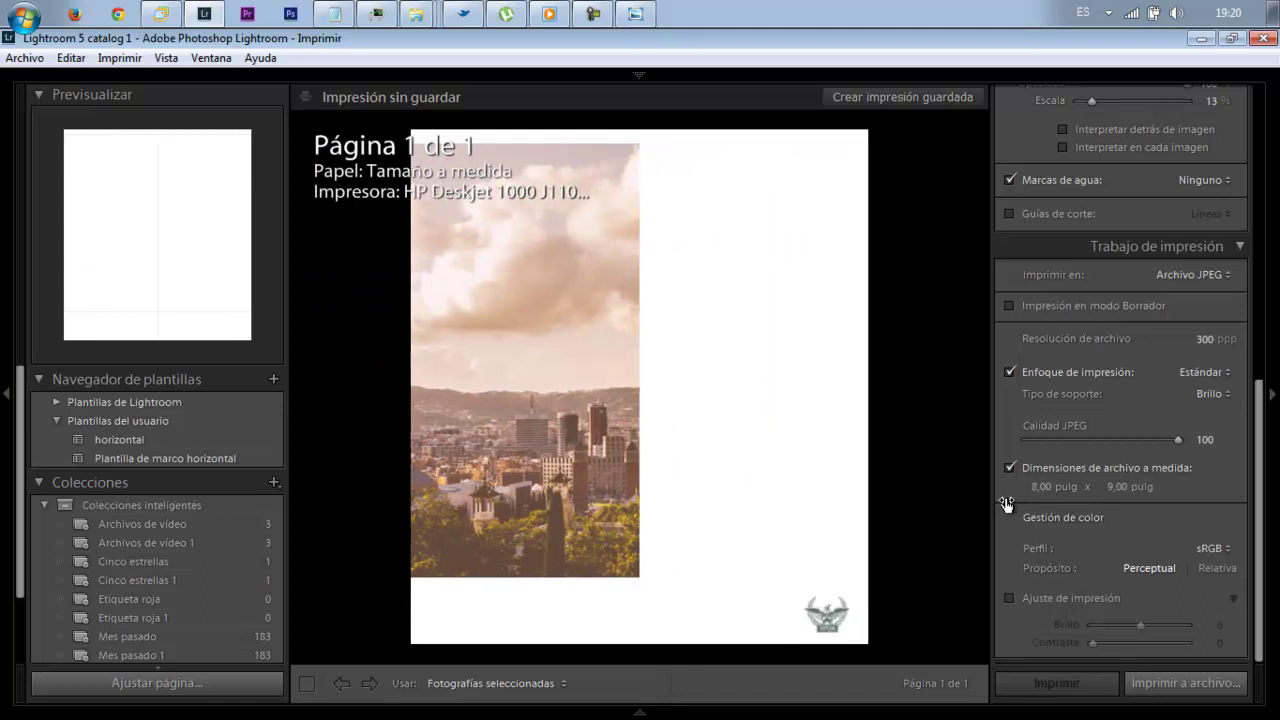
# Stretch the photo cell from the page's top-left corner to its right edge, then disable custom page size
pyautogui.moveTo(486, 408); pyautogui.dragTo(519, 407)
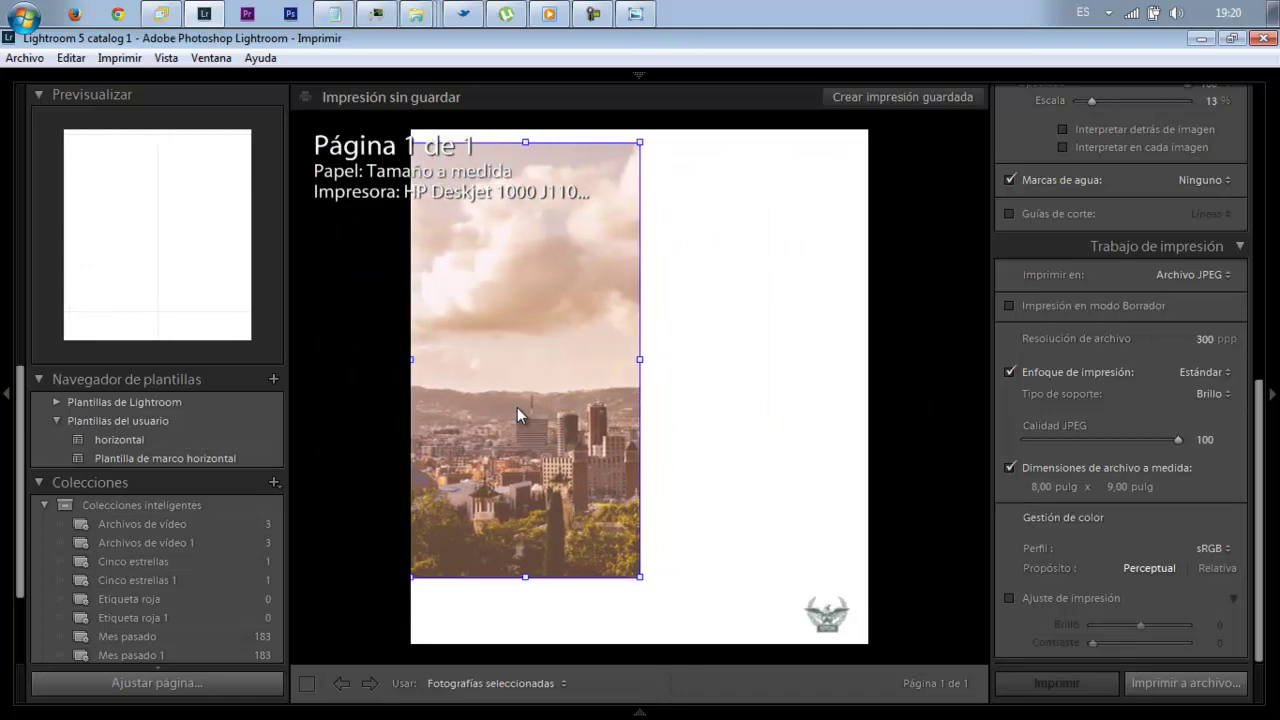
pyautogui.moveTo(519, 407); pyautogui.dragTo(520, 407)
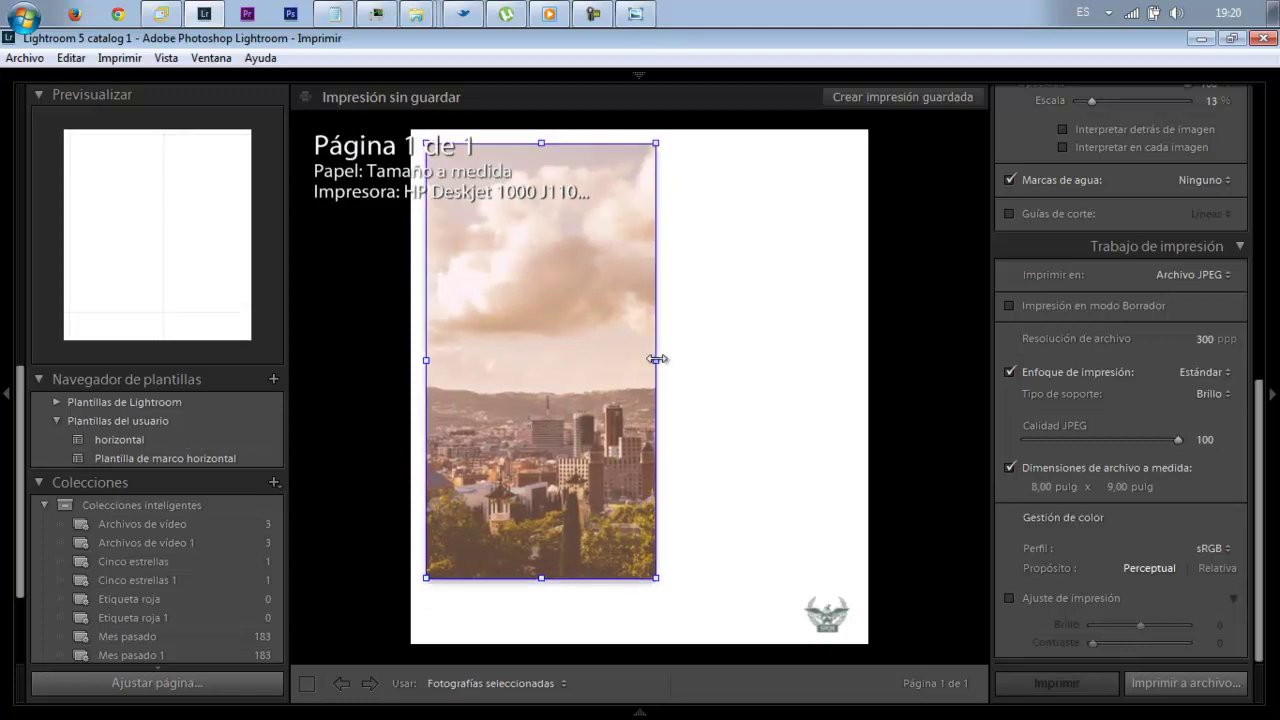
pyautogui.moveTo(657, 359); pyautogui.dragTo(849, 357)
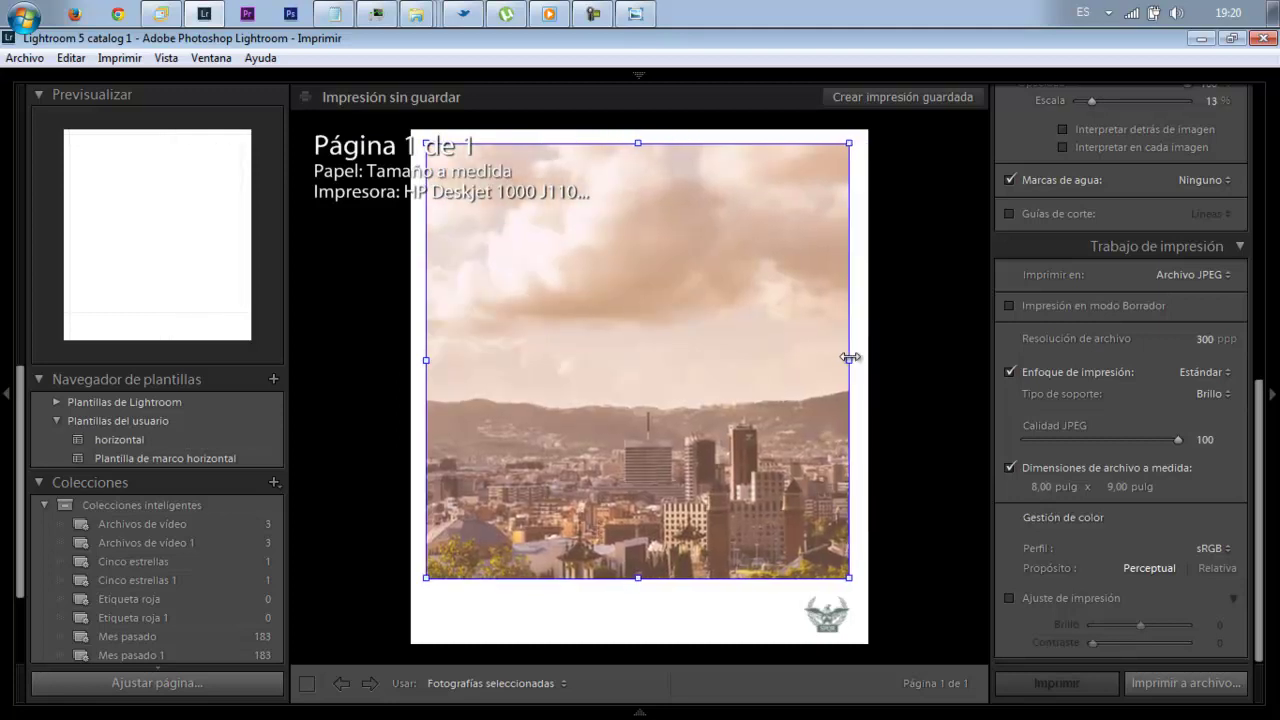
pyautogui.moveTo(680, 434)
pyautogui.mouseDown()
pyautogui.moveTo(678, 397)
pyautogui.moveTo(683, 433)
pyautogui.mouseUp()
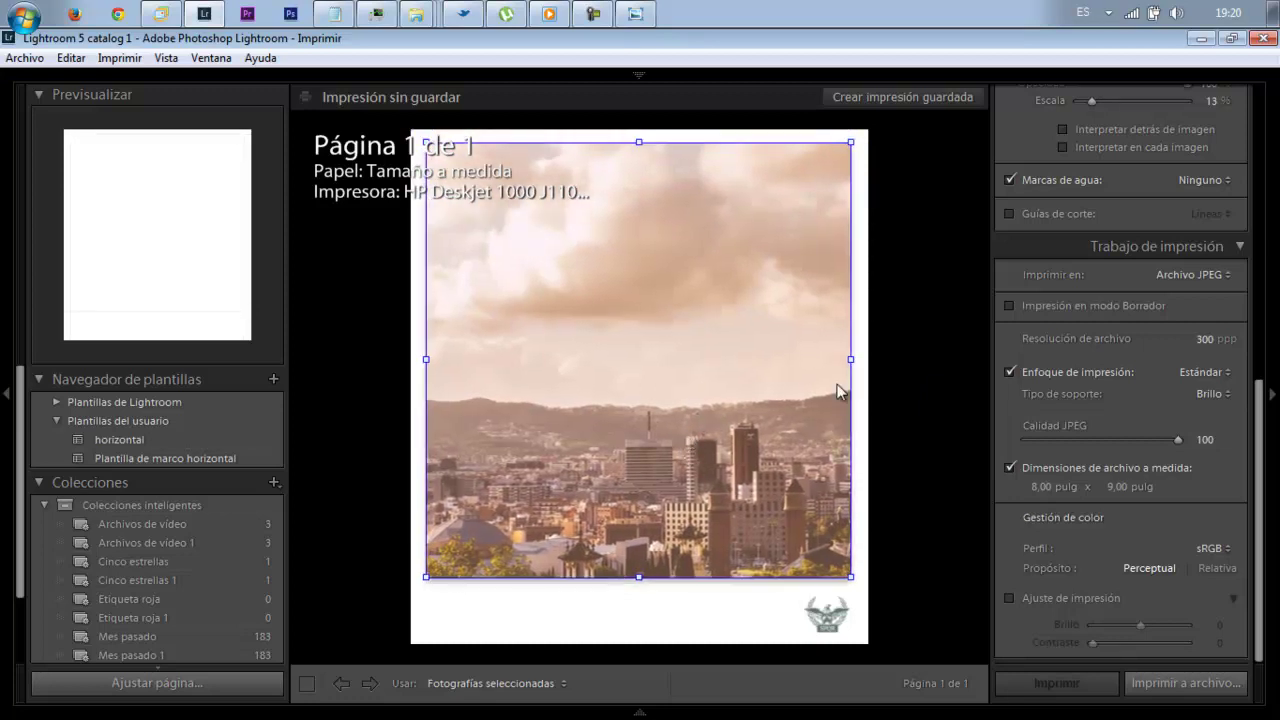
pyautogui.moveTo(853, 359); pyautogui.dragTo(852, 359)
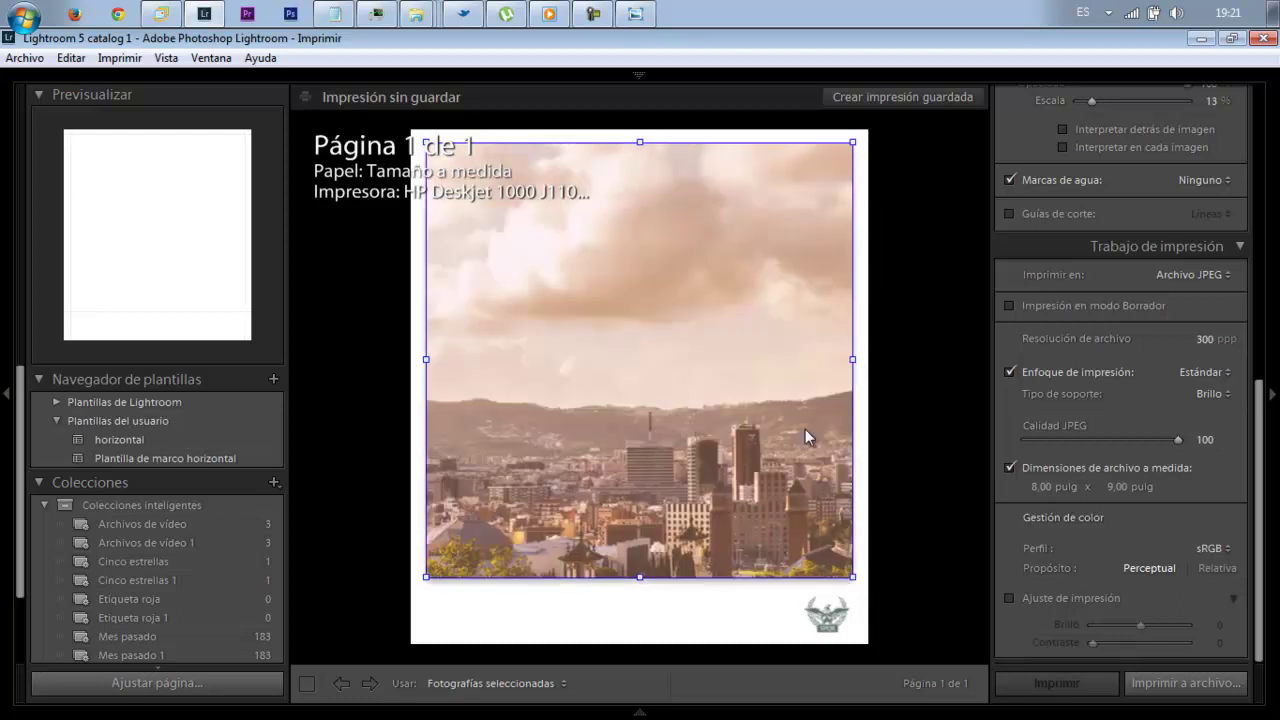
pyautogui.moveTo(640, 577); pyautogui.dragTo(642, 587)
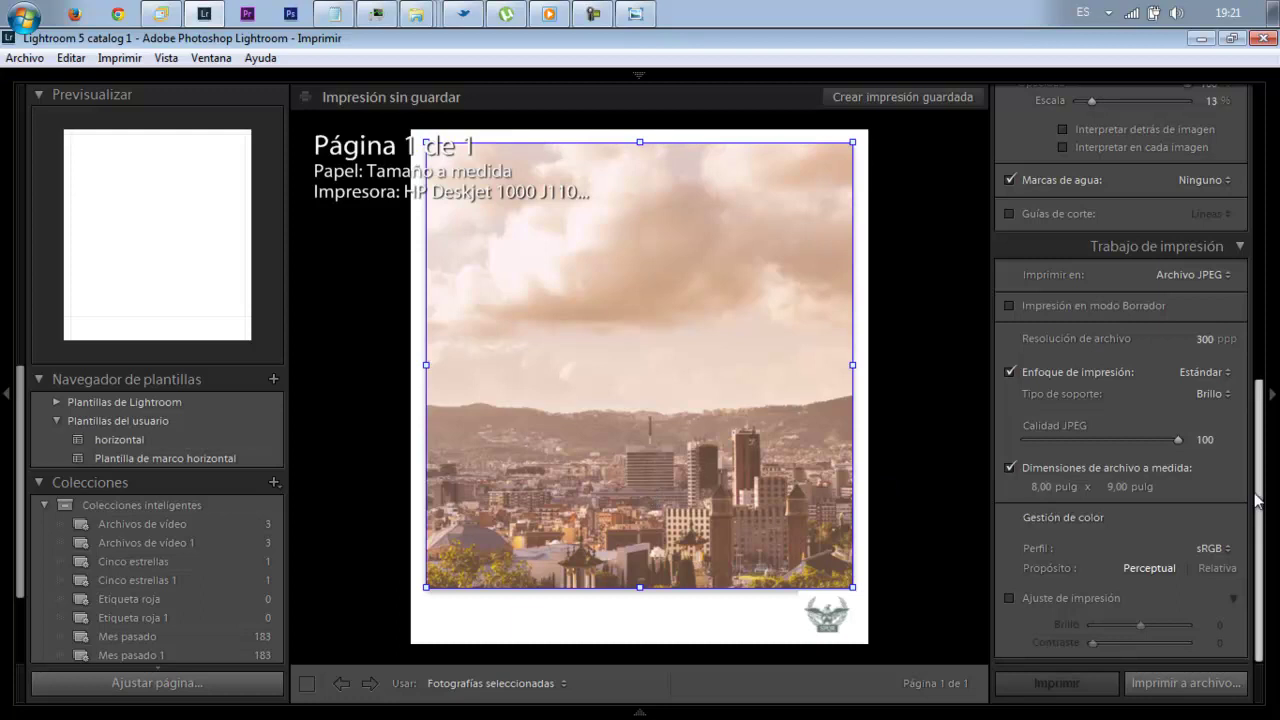
pyautogui.click(1173, 468)
# Re-enable the custom page size and adjust its width and height values
pyautogui.click(1173, 468)
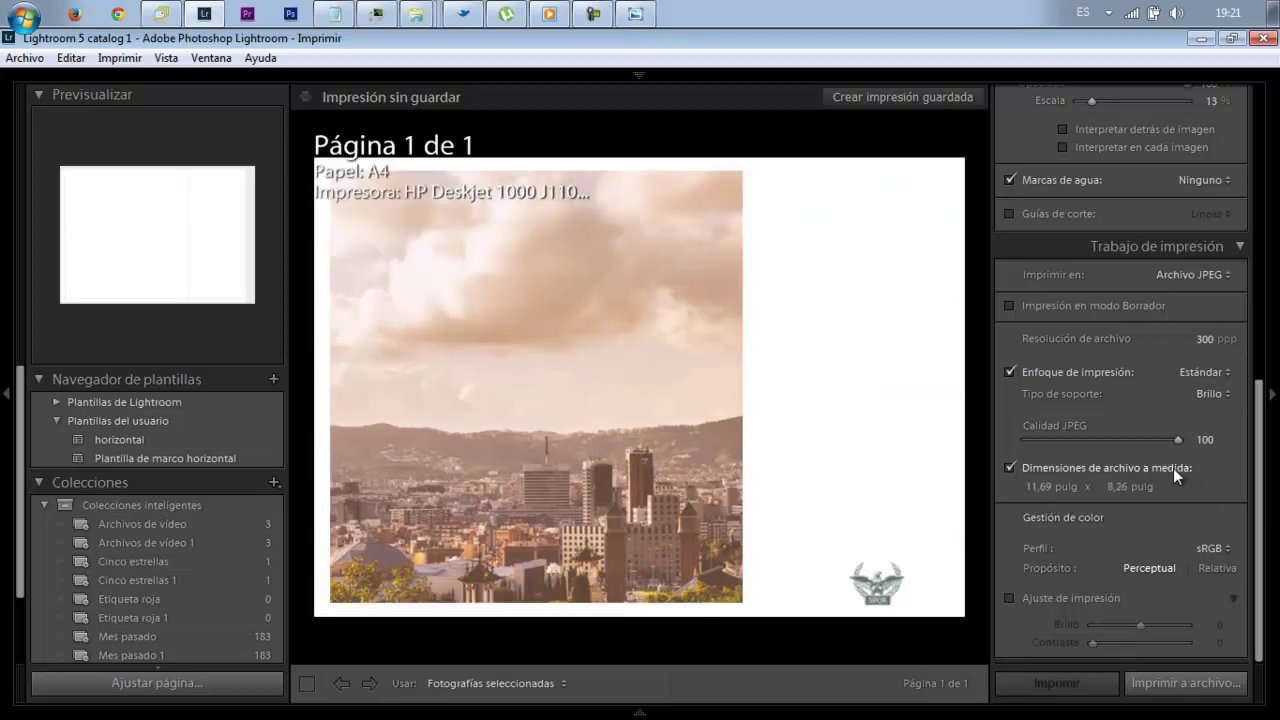
pyautogui.moveTo(1066, 488); pyautogui.dragTo(1035, 455)
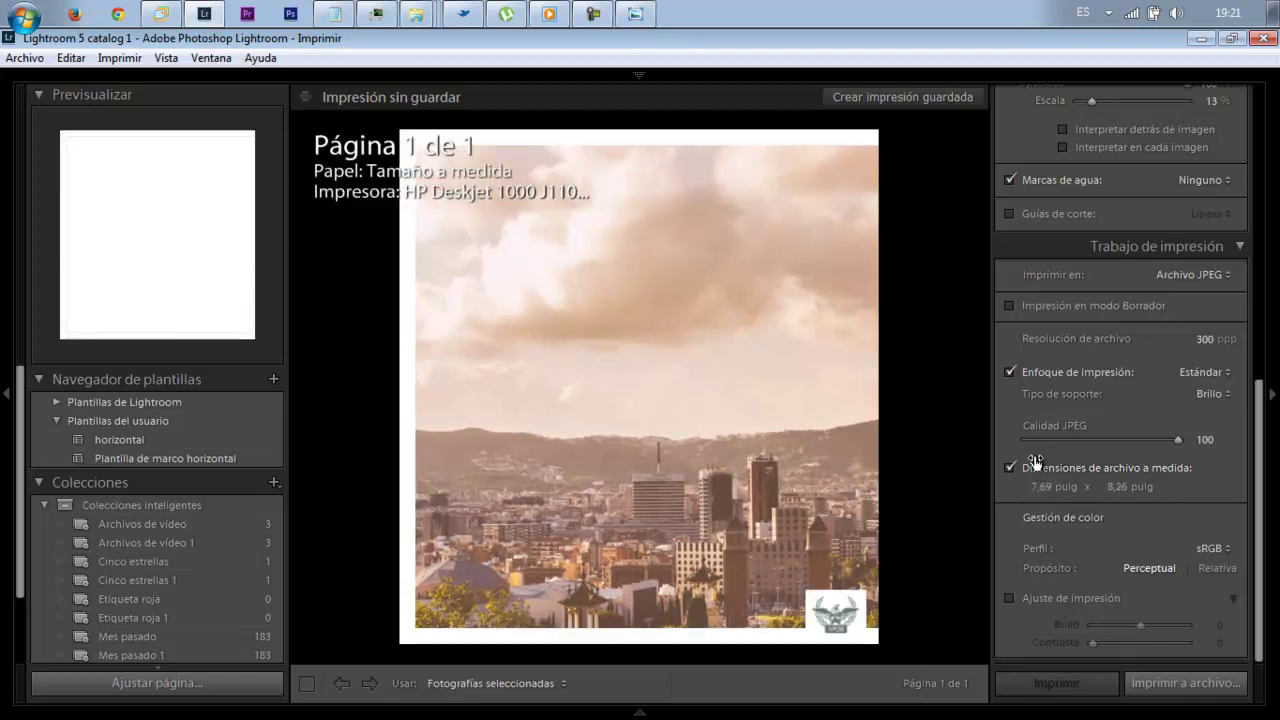
pyautogui.moveTo(1035, 456)
pyautogui.mouseDown()
pyautogui.moveTo(1037, 482)
pyautogui.moveTo(1035, 466)
pyautogui.mouseUp()
pyautogui.moveTo(1114, 483); pyautogui.dragTo(1116, 484)
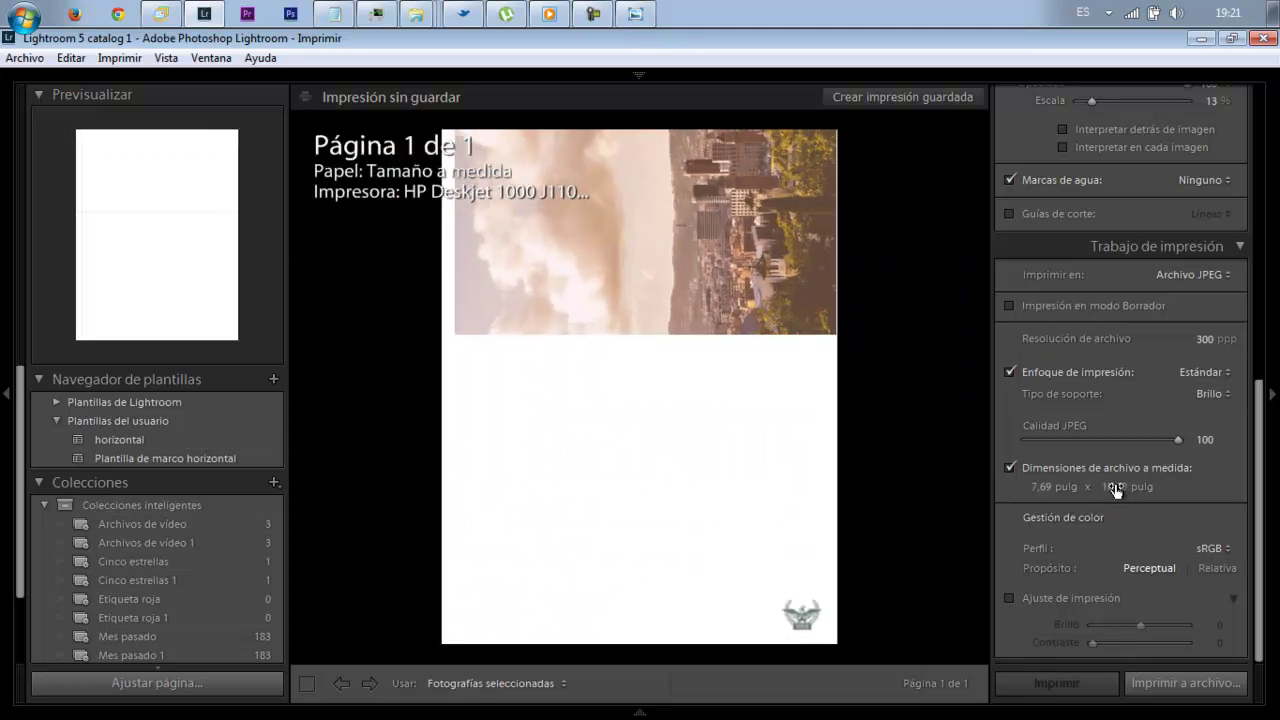
pyautogui.moveTo(1115, 484); pyautogui.dragTo(1114, 484)
# Set the page setup orientation to Vertical (portrait) and select the photo cell
pyautogui.click(216, 688)
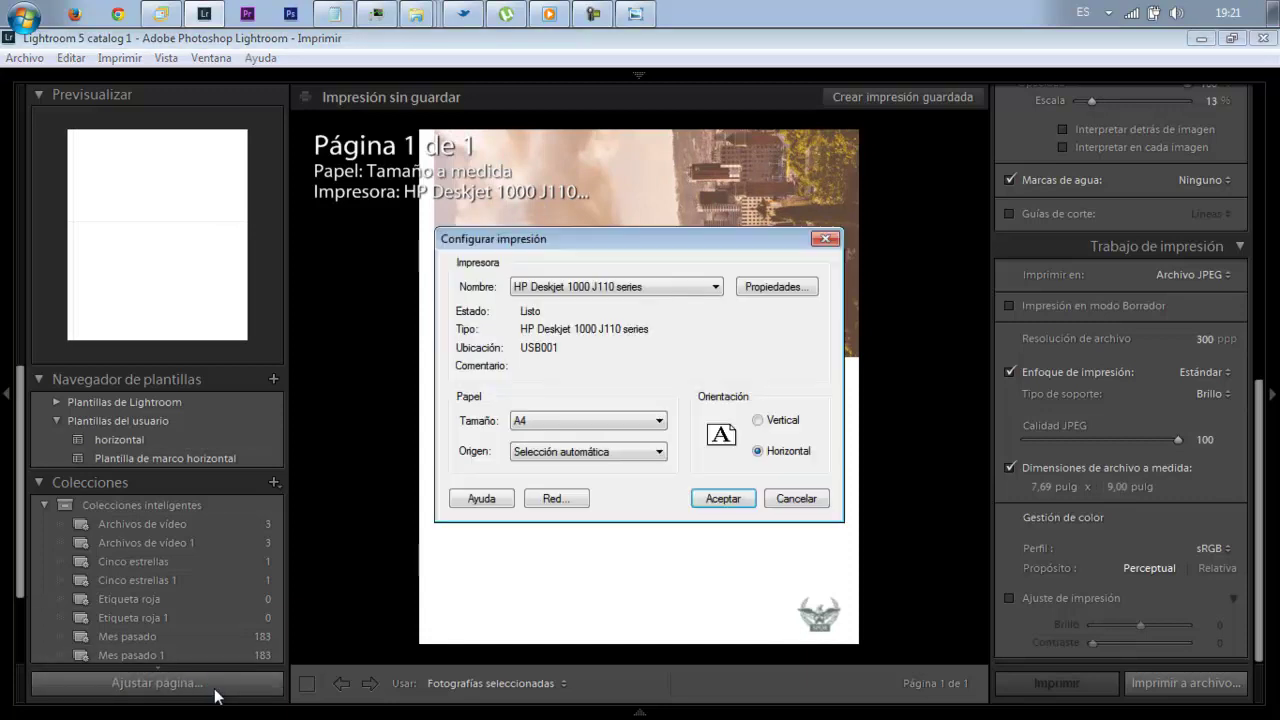
pyautogui.click(758, 420)
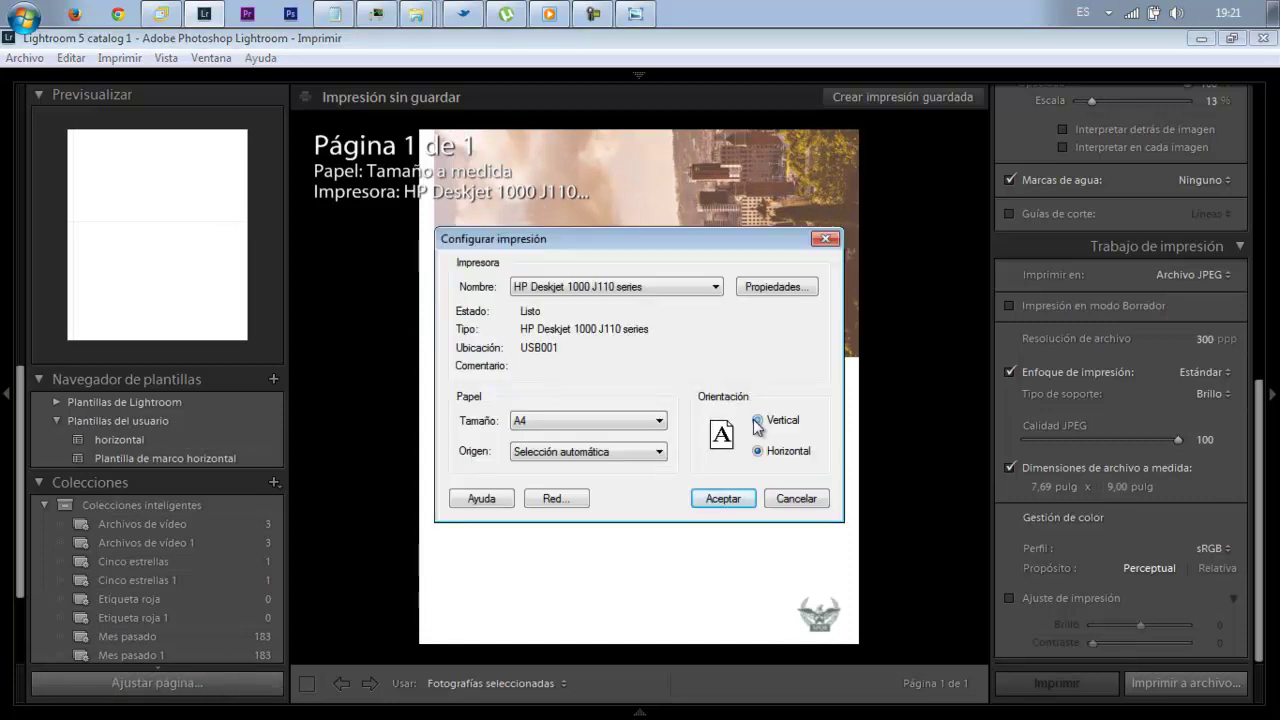
pyautogui.click(740, 498)
pyautogui.click(724, 313)
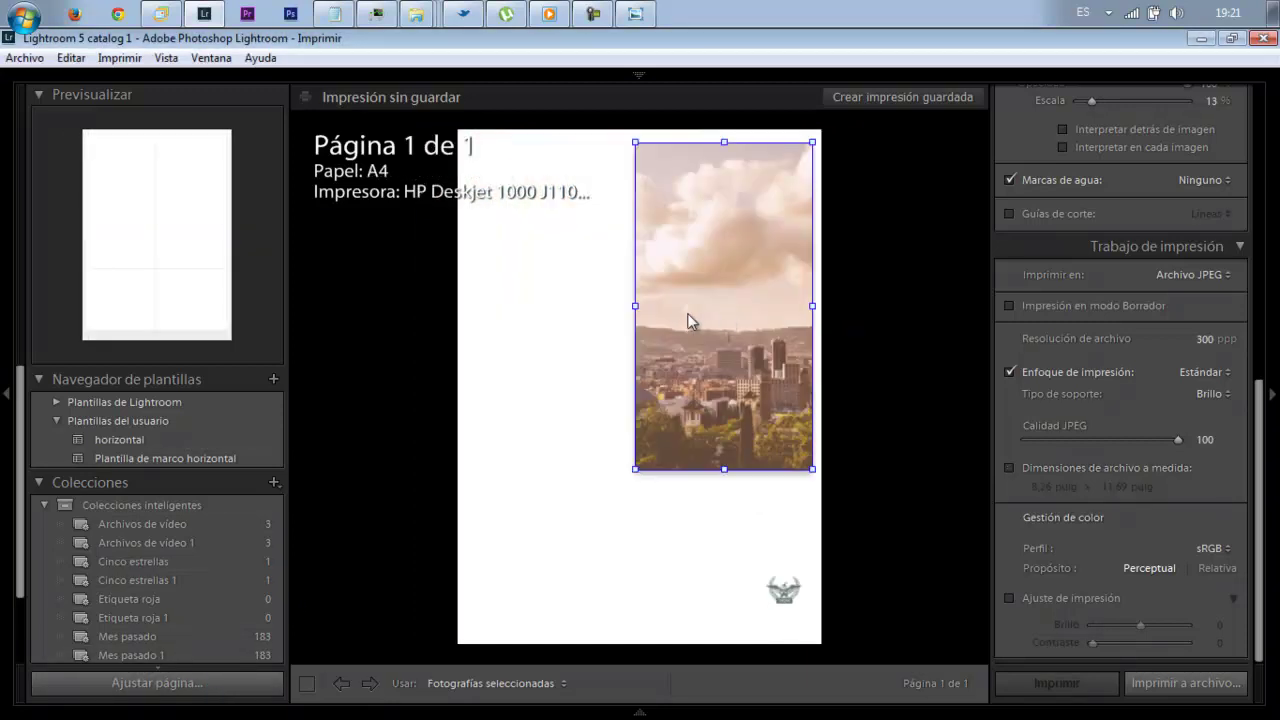
# Turn on the 8,26 × 11,69 in custom size and stretch the photo cell left and down
pyautogui.moveTo(636, 306); pyautogui.dragTo(474, 305)
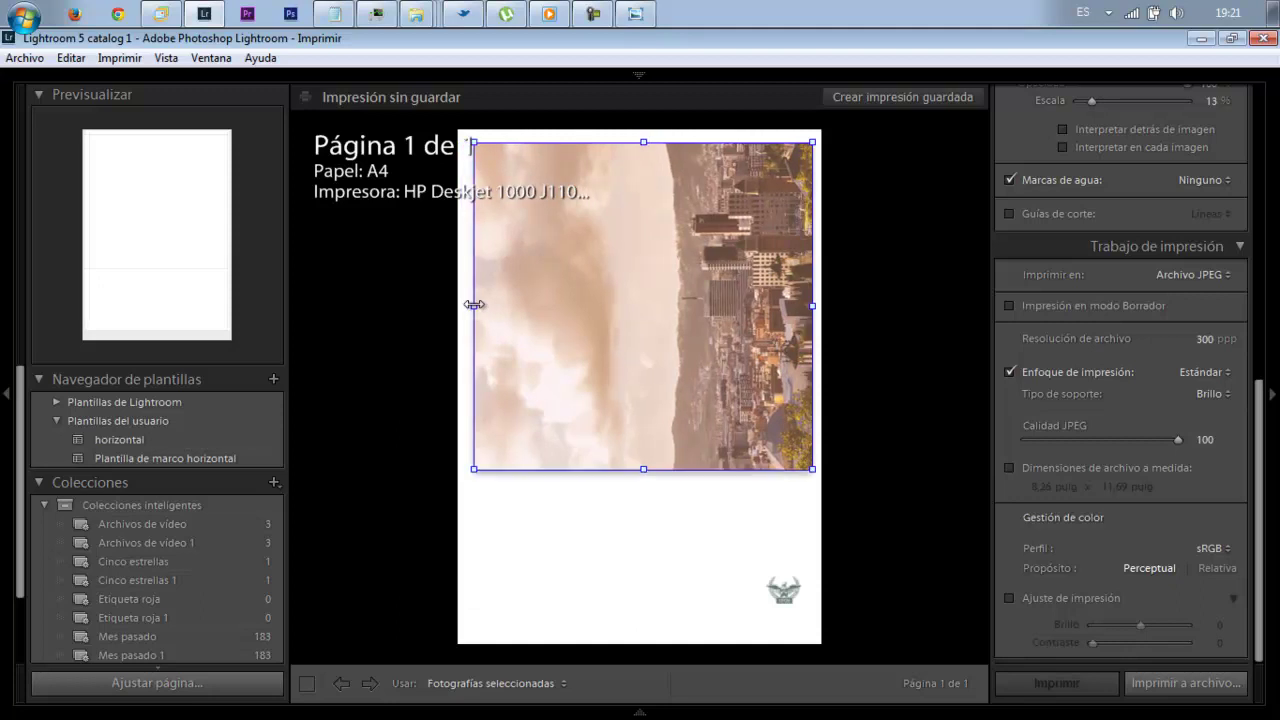
pyautogui.click(1031, 470)
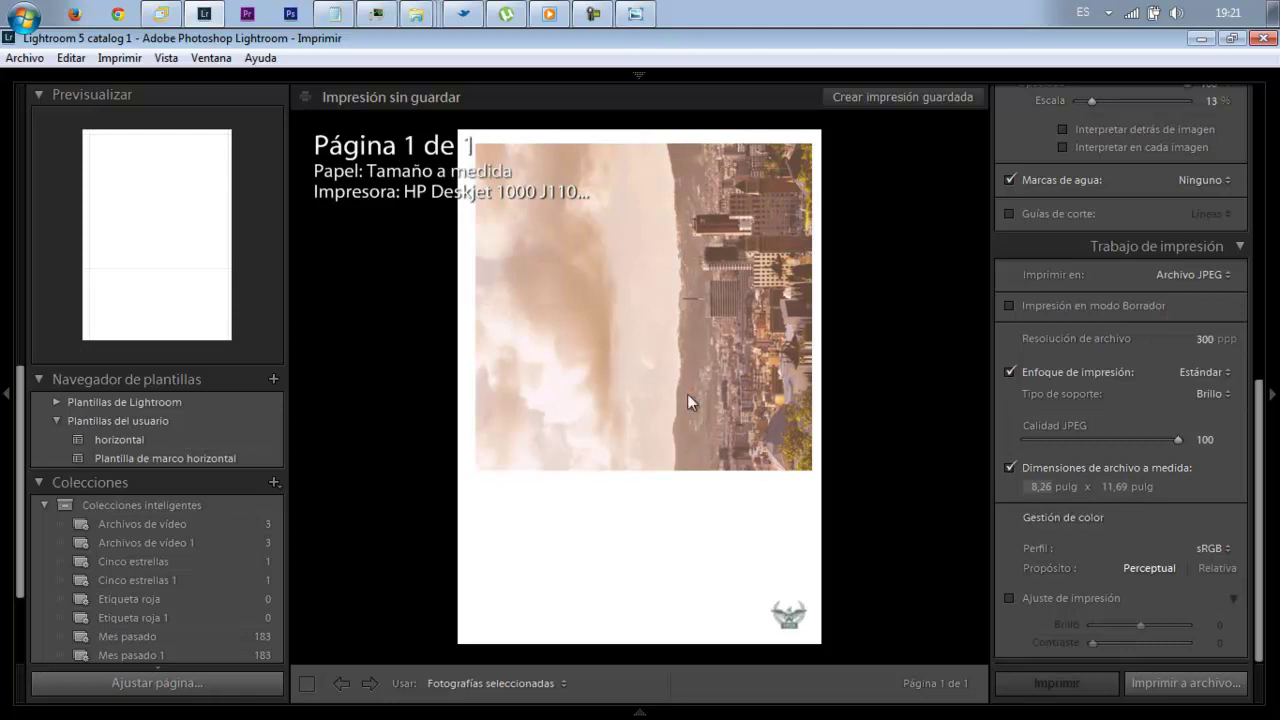
pyautogui.click(639, 386)
pyautogui.moveTo(473, 307); pyautogui.dragTo(469, 307)
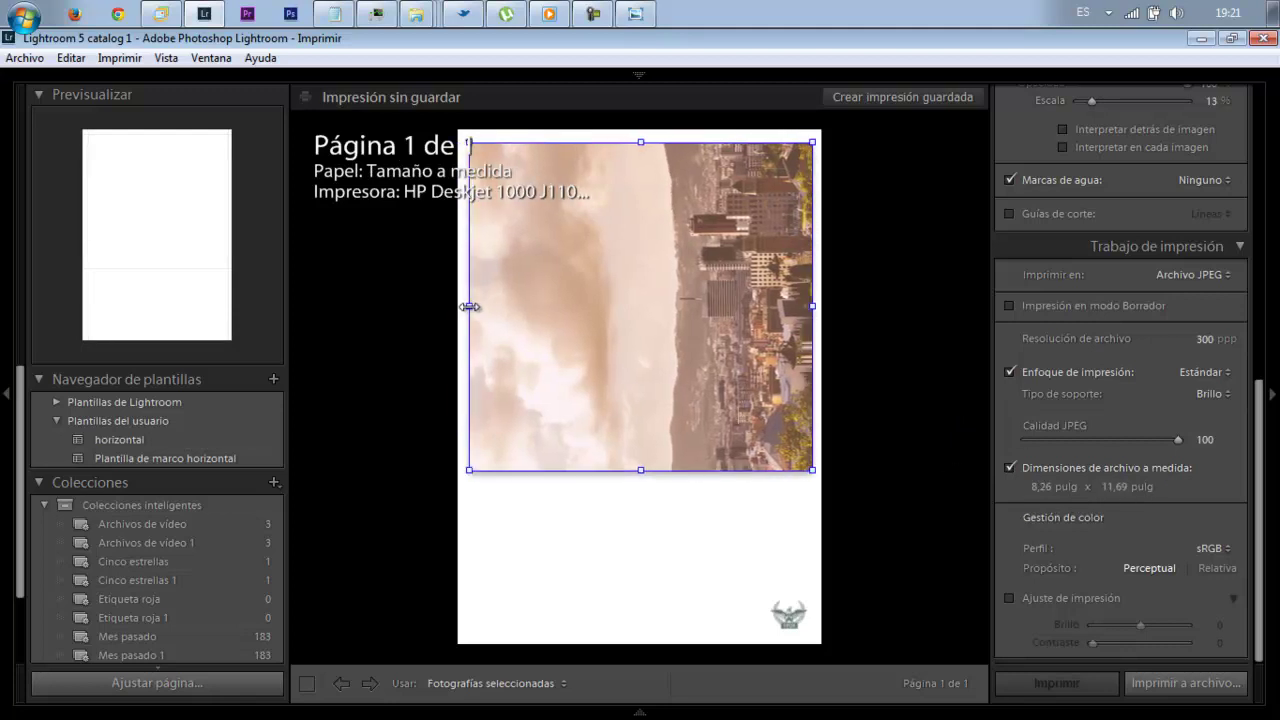
pyautogui.moveTo(654, 471); pyautogui.dragTo(653, 593)
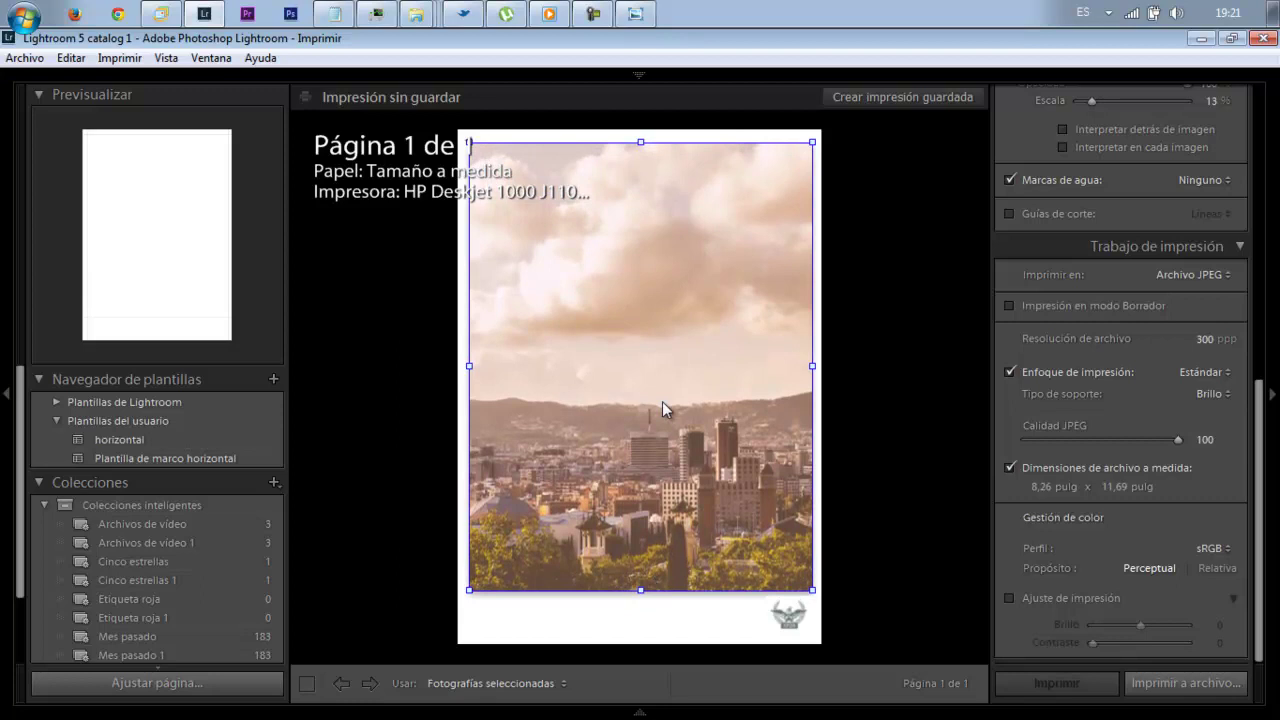
pyautogui.click(857, 393)
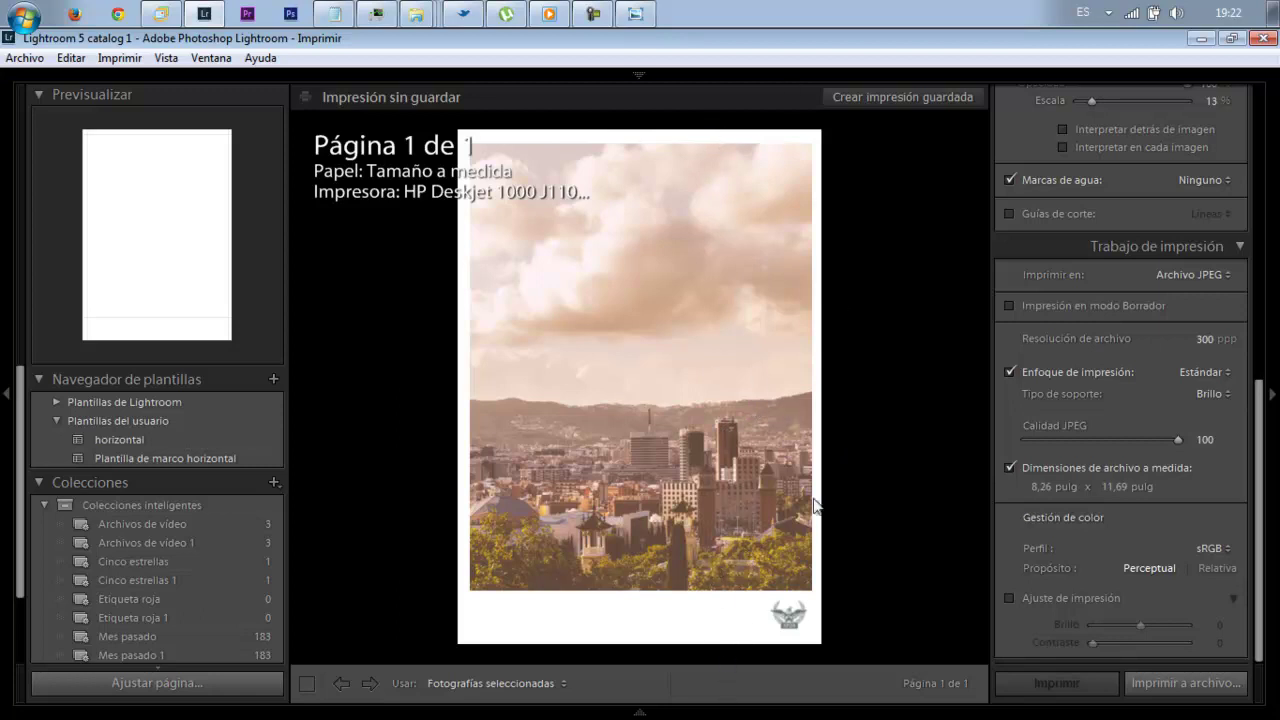
# Change the page width to 9,26 in and widen the photo cell to fill most of the page
pyautogui.moveTo(1118, 493); pyautogui.dragTo(1116, 490)
pyautogui.moveTo(1038, 487); pyautogui.dragTo(1038, 487)
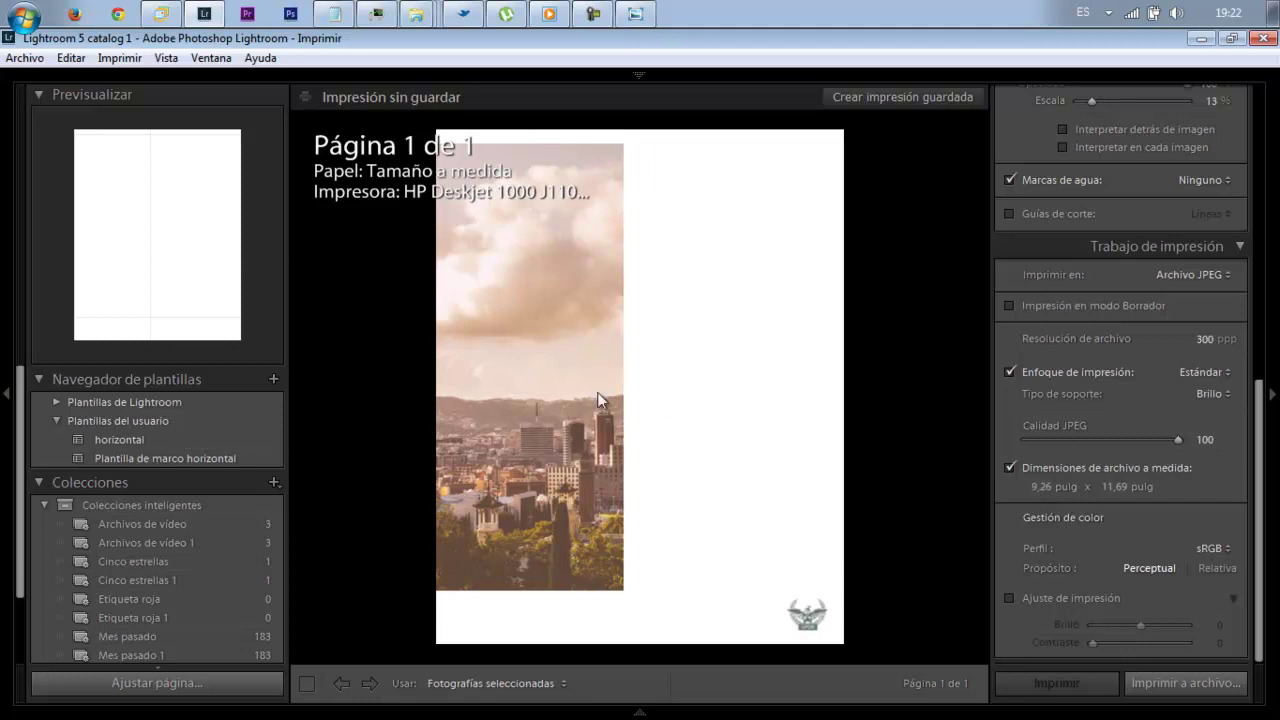
pyautogui.click(595, 391)
pyautogui.moveTo(627, 365); pyautogui.dragTo(786, 364)
pyautogui.moveTo(693, 366); pyautogui.dragTo(729, 367)
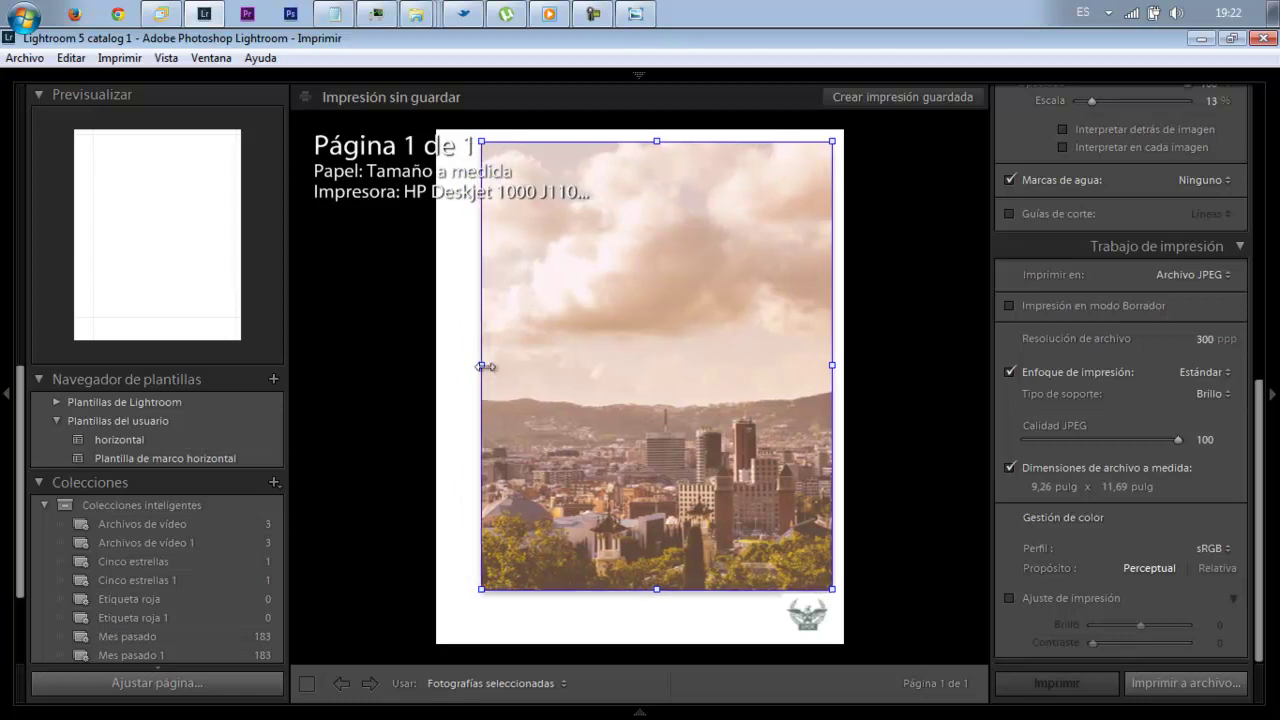
pyautogui.moveTo(481, 365)
pyautogui.mouseDown()
pyautogui.moveTo(437, 367)
pyautogui.moveTo(450, 369)
pyautogui.mouseUp()
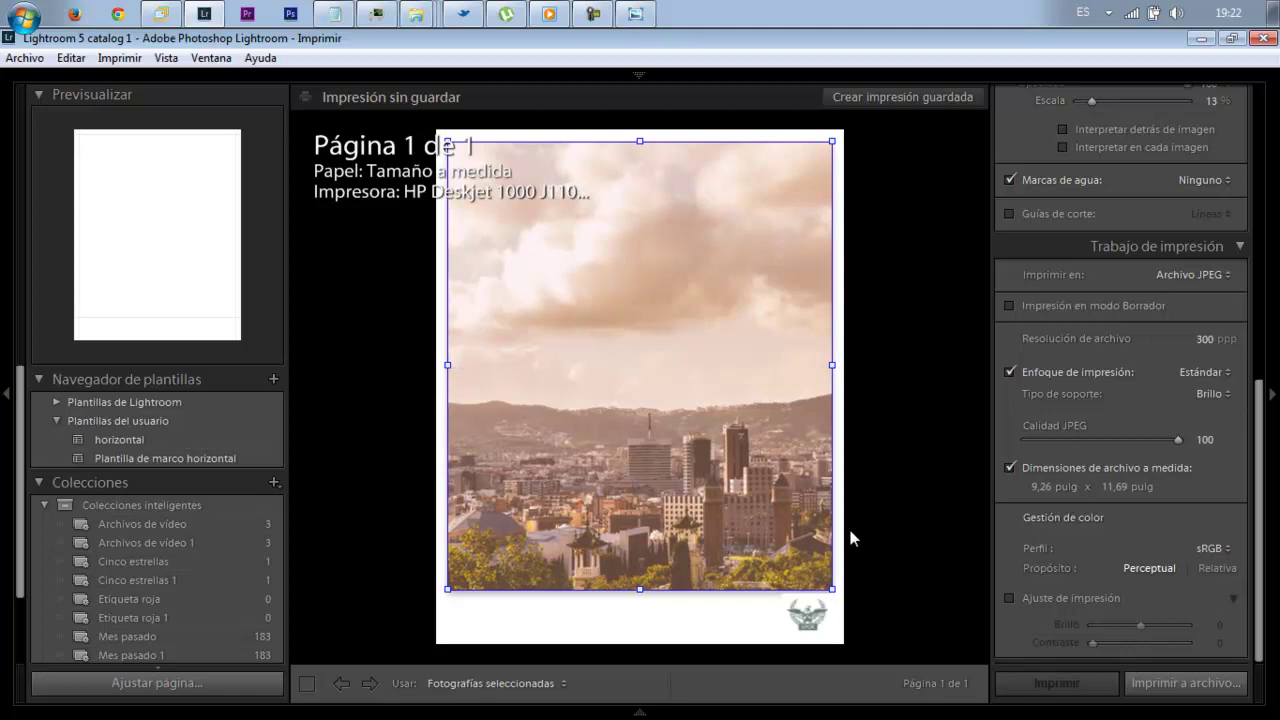
pyautogui.click(908, 517)
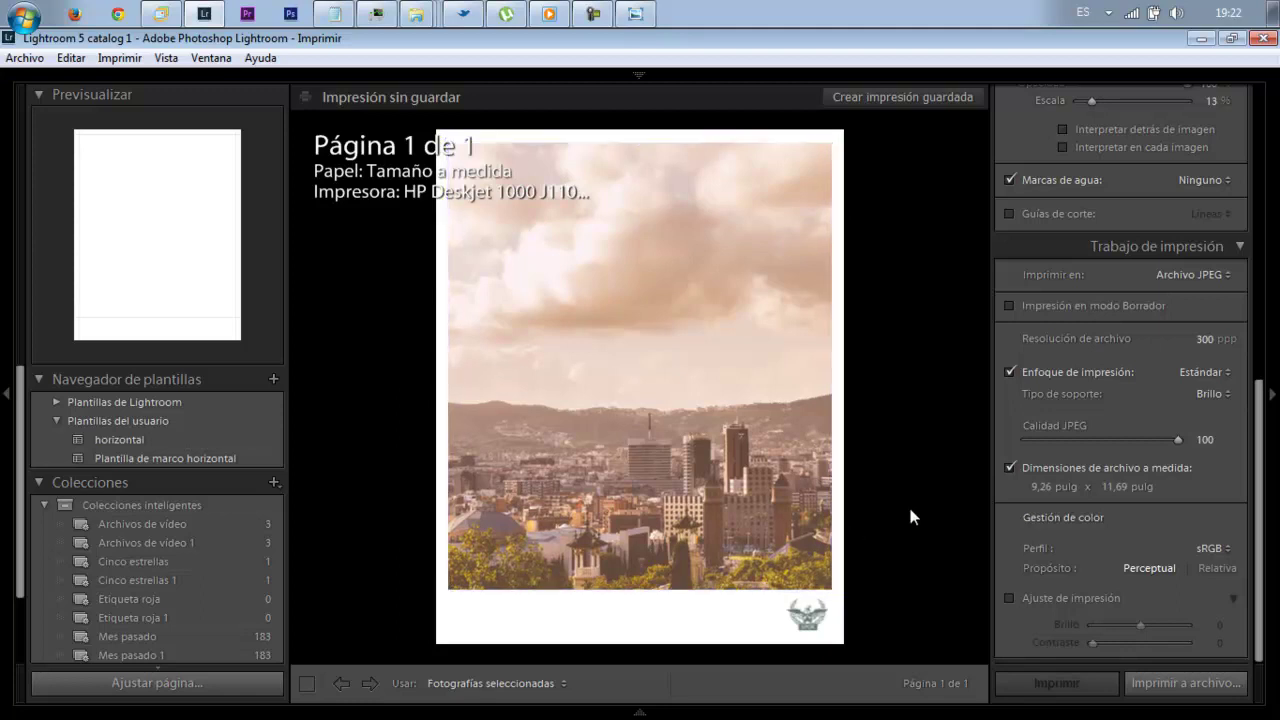
pyautogui.click(663, 389)
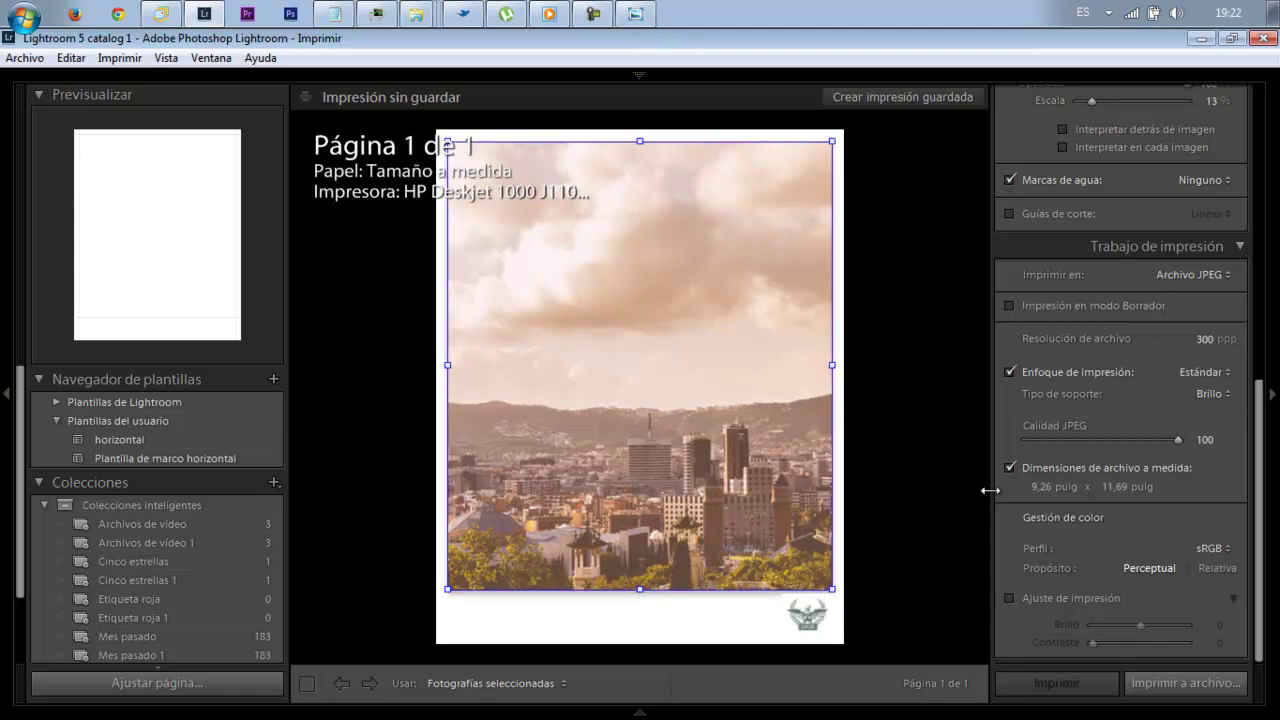
# Collapse the Celdas panel and expand Ajustes de imagen at the top of the right panel
pyautogui.click(949, 494)
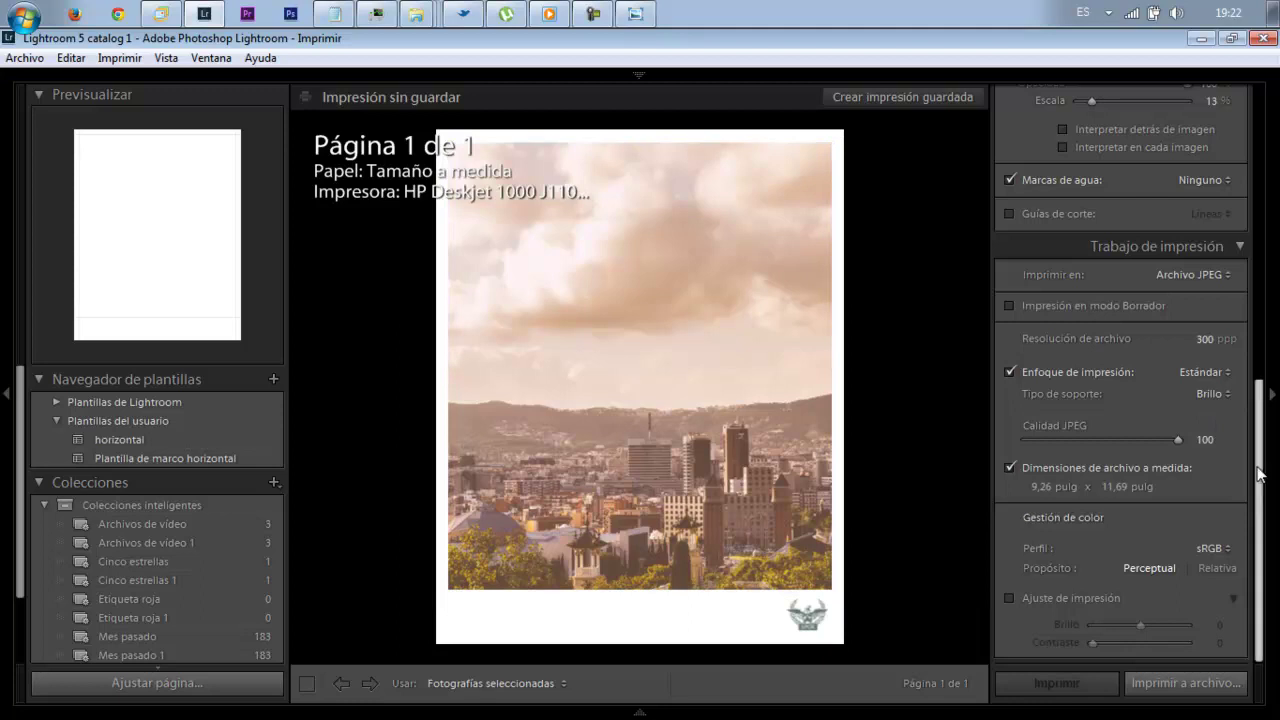
pyautogui.scroll(1, 1268, 470)
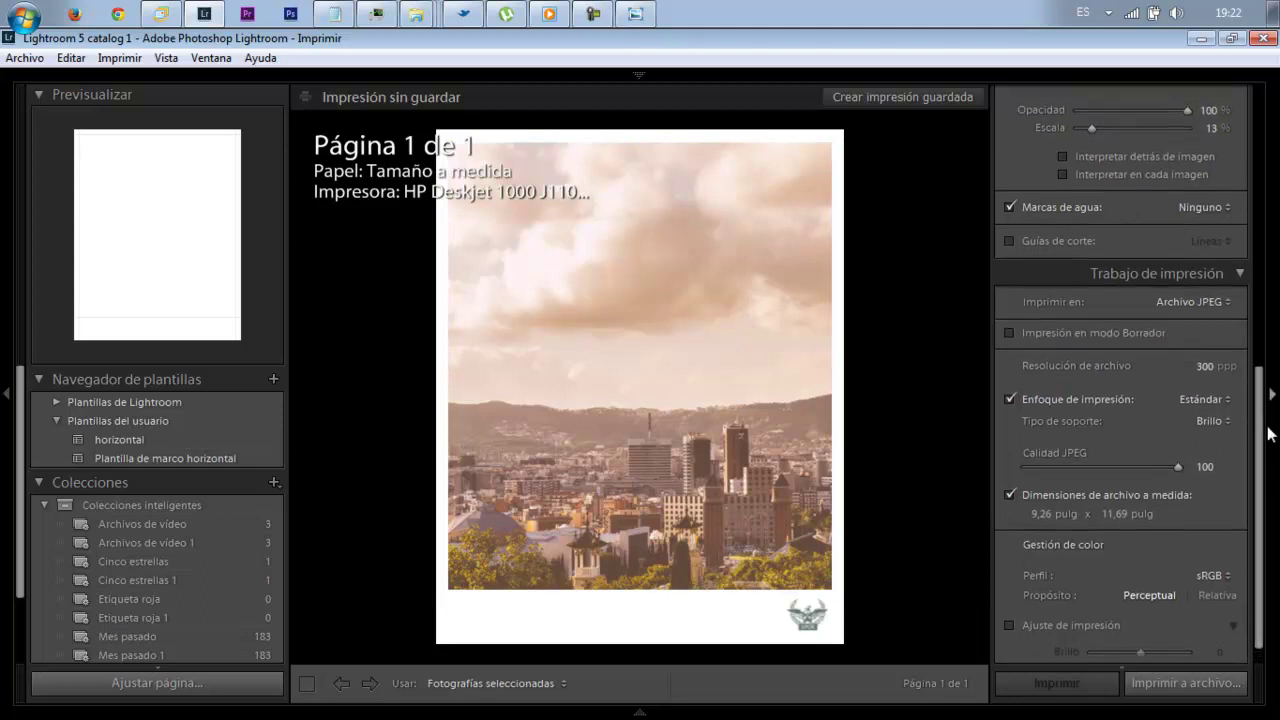
pyautogui.scroll(4, 1258, 364)
pyautogui.scroll(2, 1254, 364)
pyautogui.scroll(2, 1239, 262)
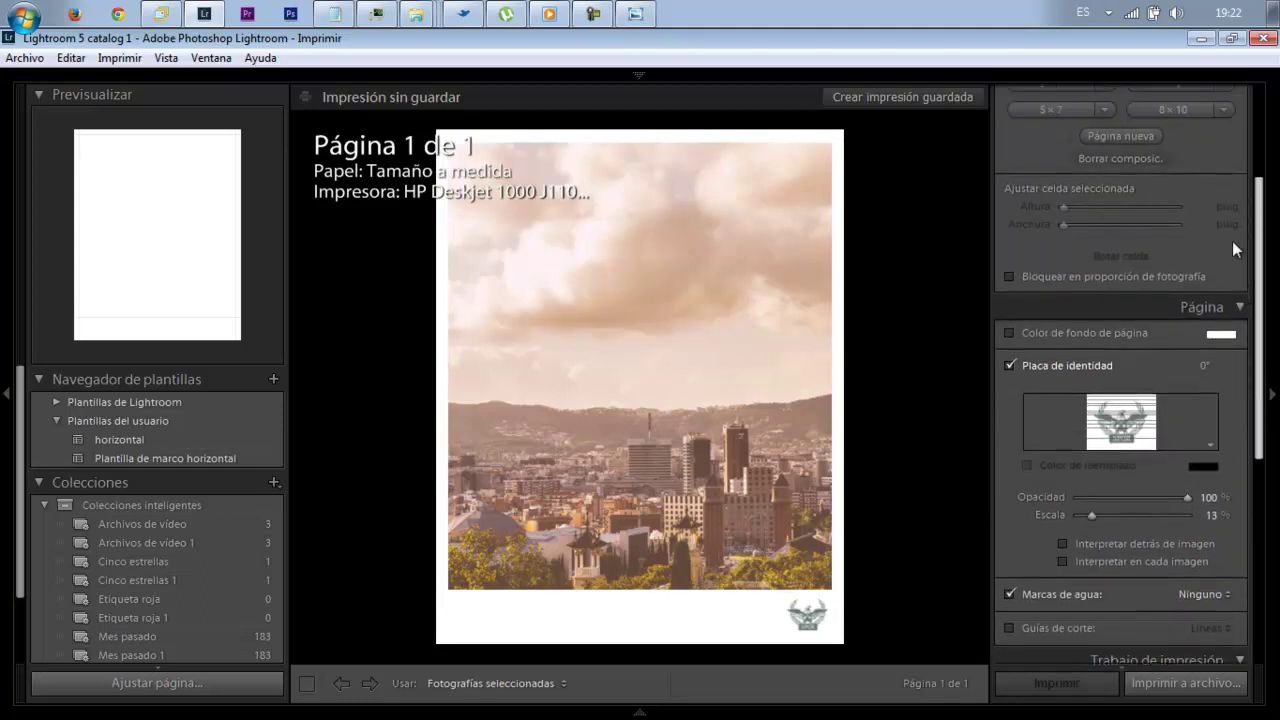
pyautogui.scroll(2, 1232, 241)
pyautogui.scroll(2, 1222, 205)
pyautogui.scroll(1, 1212, 165)
pyautogui.scroll(1, 1210, 148)
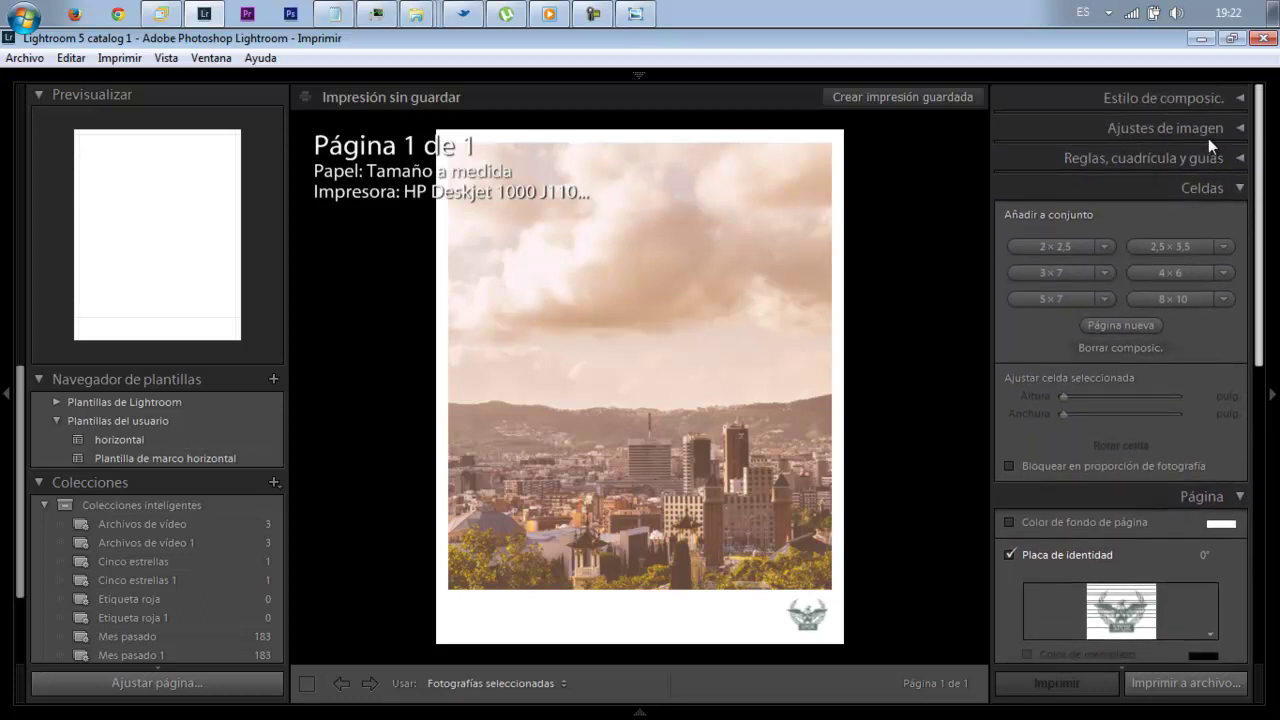
pyautogui.click(1239, 189)
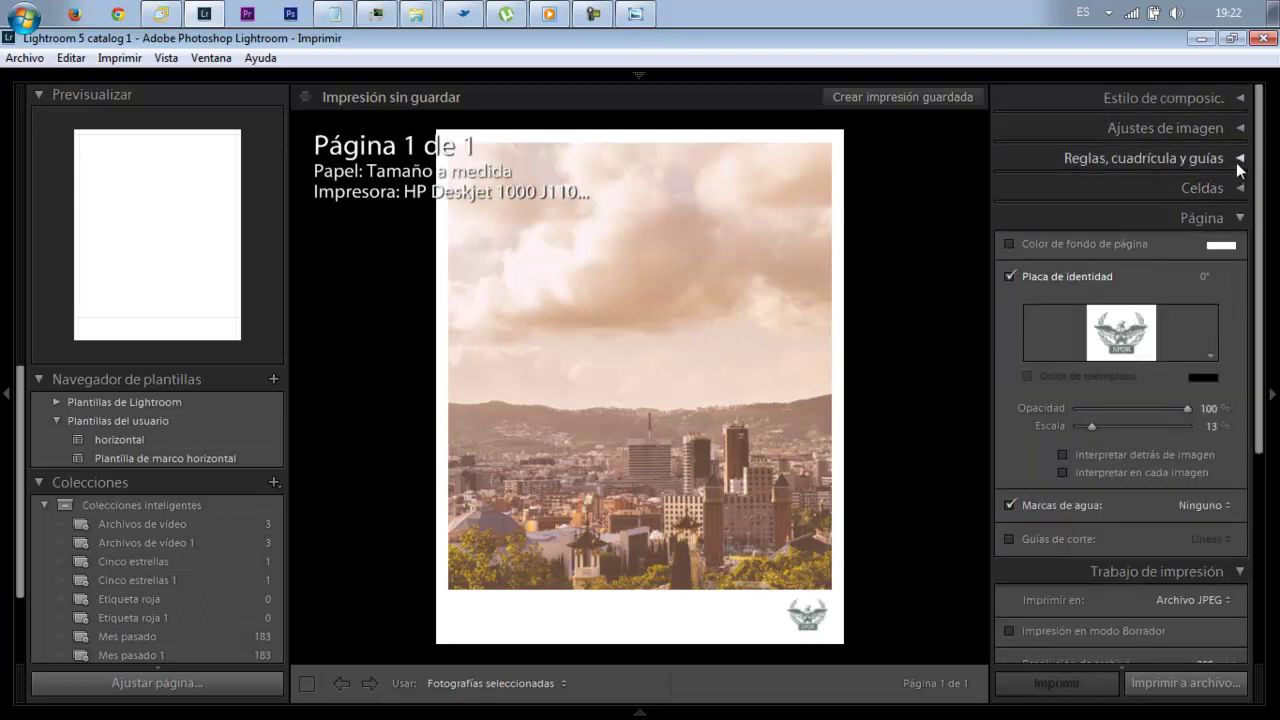
pyautogui.click(1241, 158)
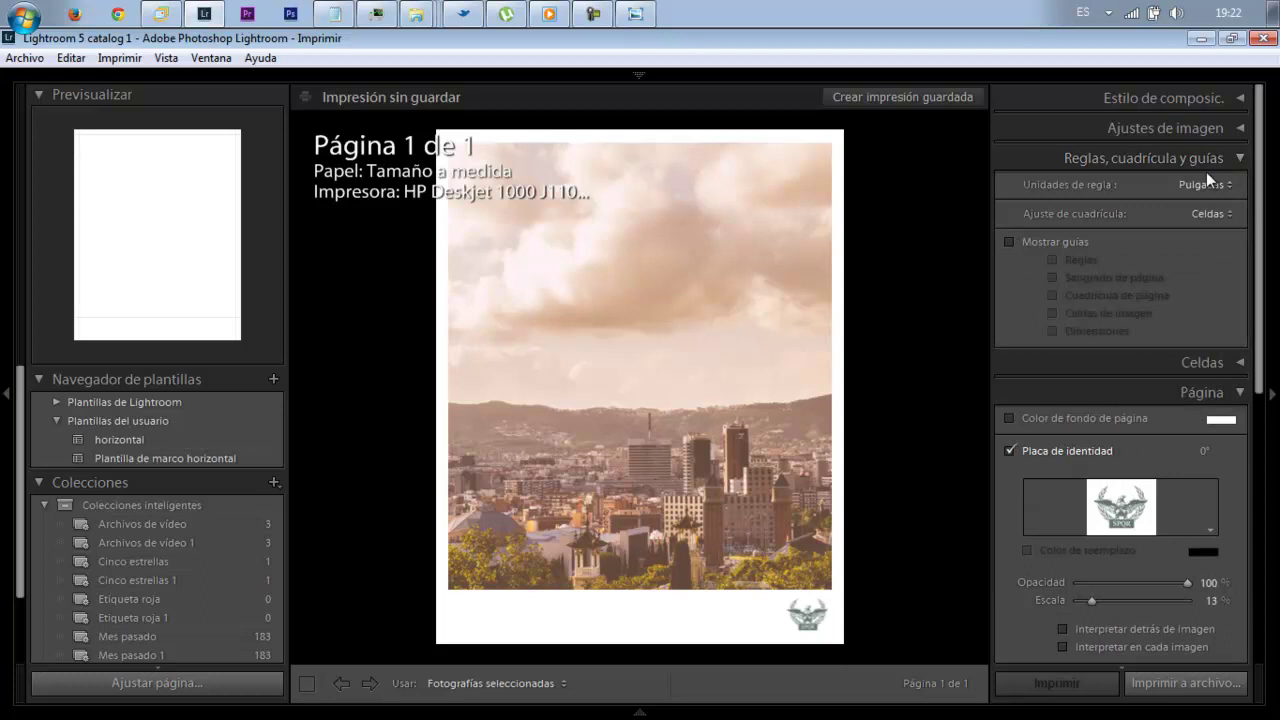
pyautogui.click(1238, 158)
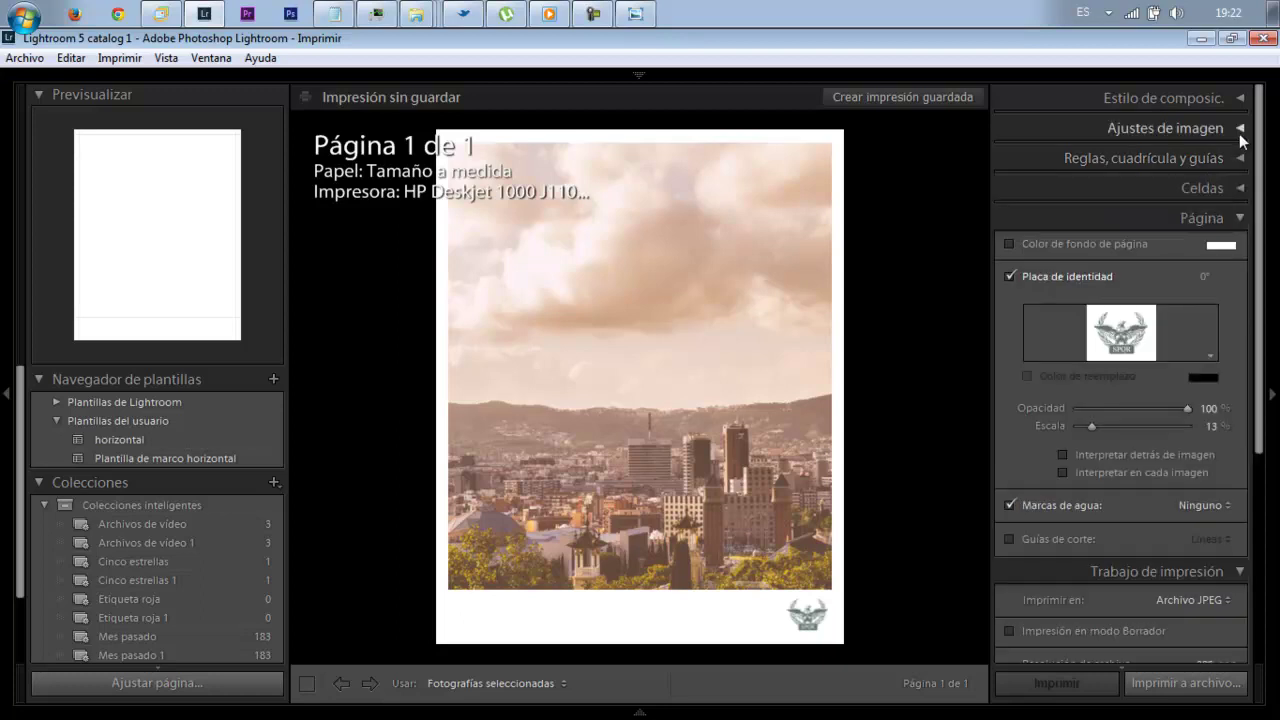
pyautogui.click(1240, 130)
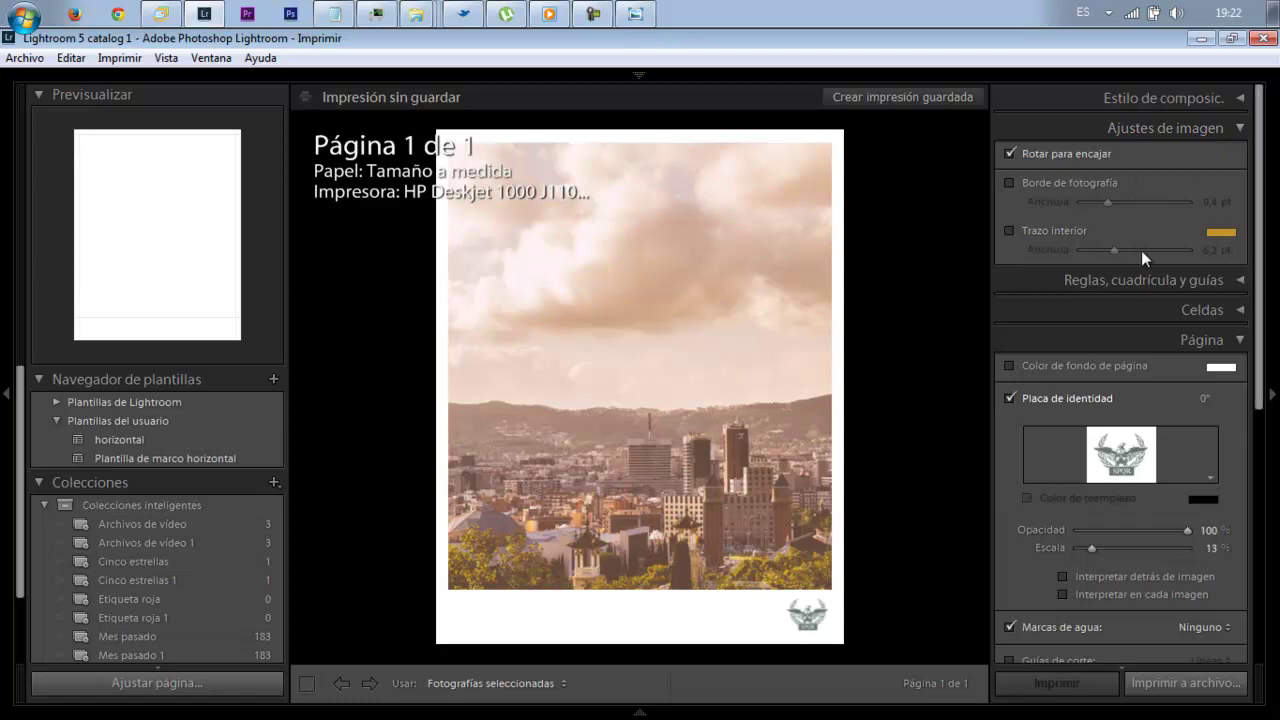
# Set the Trazo interior colour to light grey while leaving the inner stroke switched off
pyautogui.click(1068, 227)
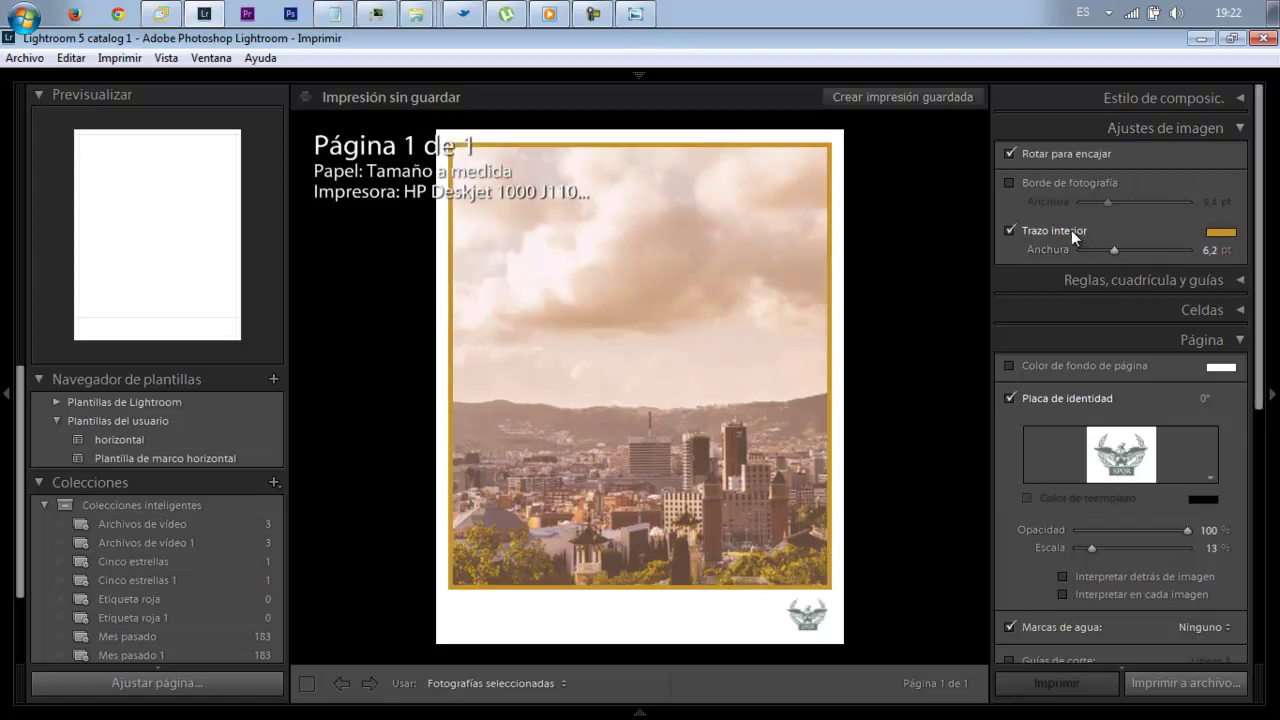
pyautogui.click(1213, 234)
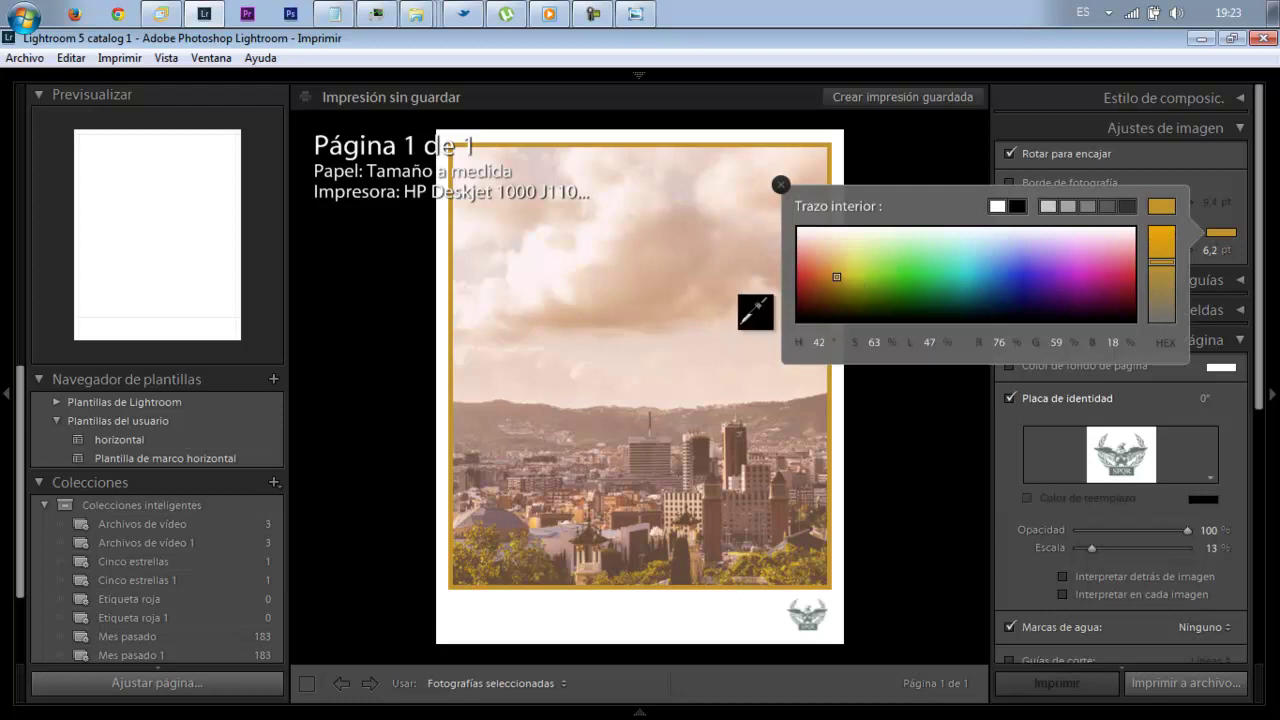
pyautogui.moveTo(811, 297); pyautogui.dragTo(1134, 299)
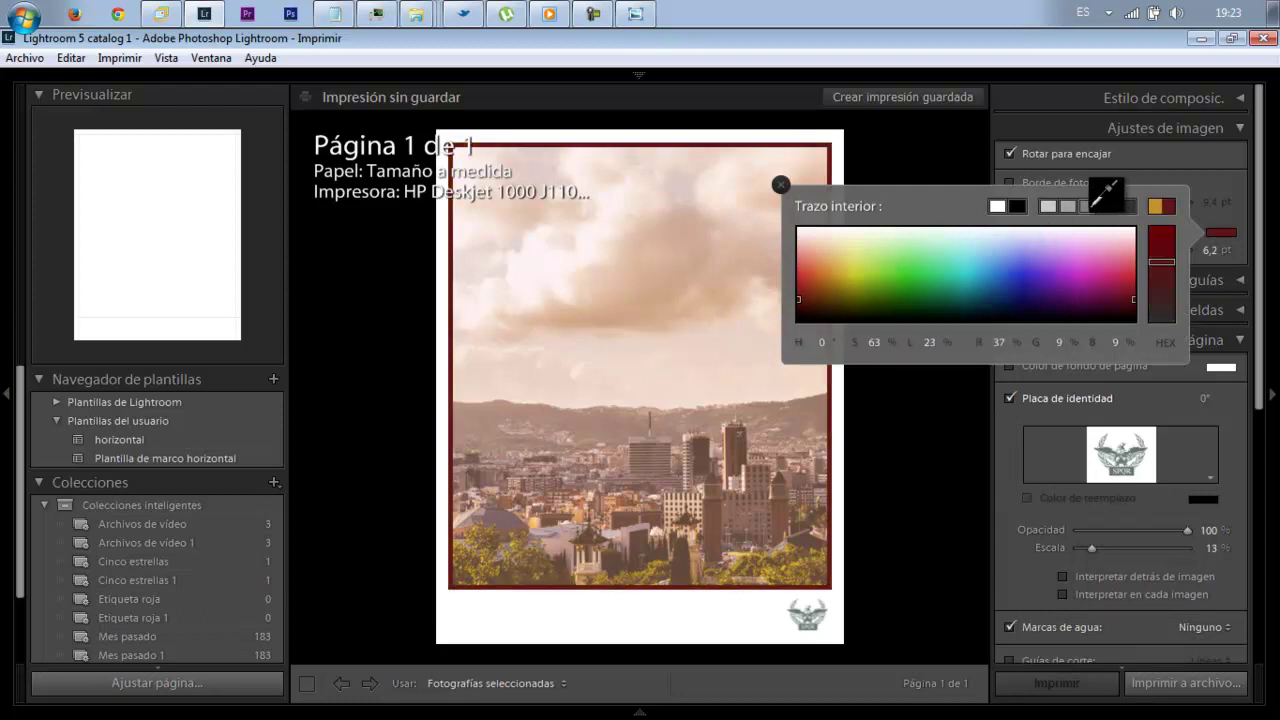
pyautogui.click(1089, 207)
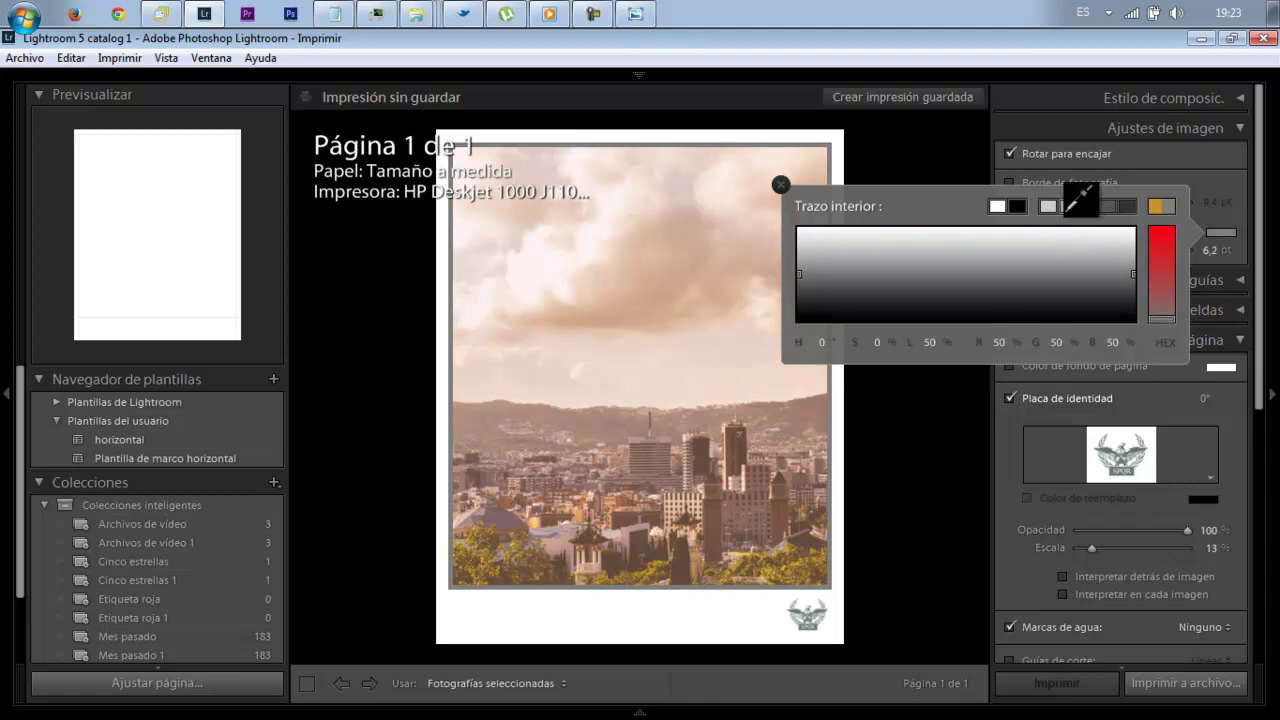
pyautogui.click(1212, 172)
pyautogui.click(1053, 232)
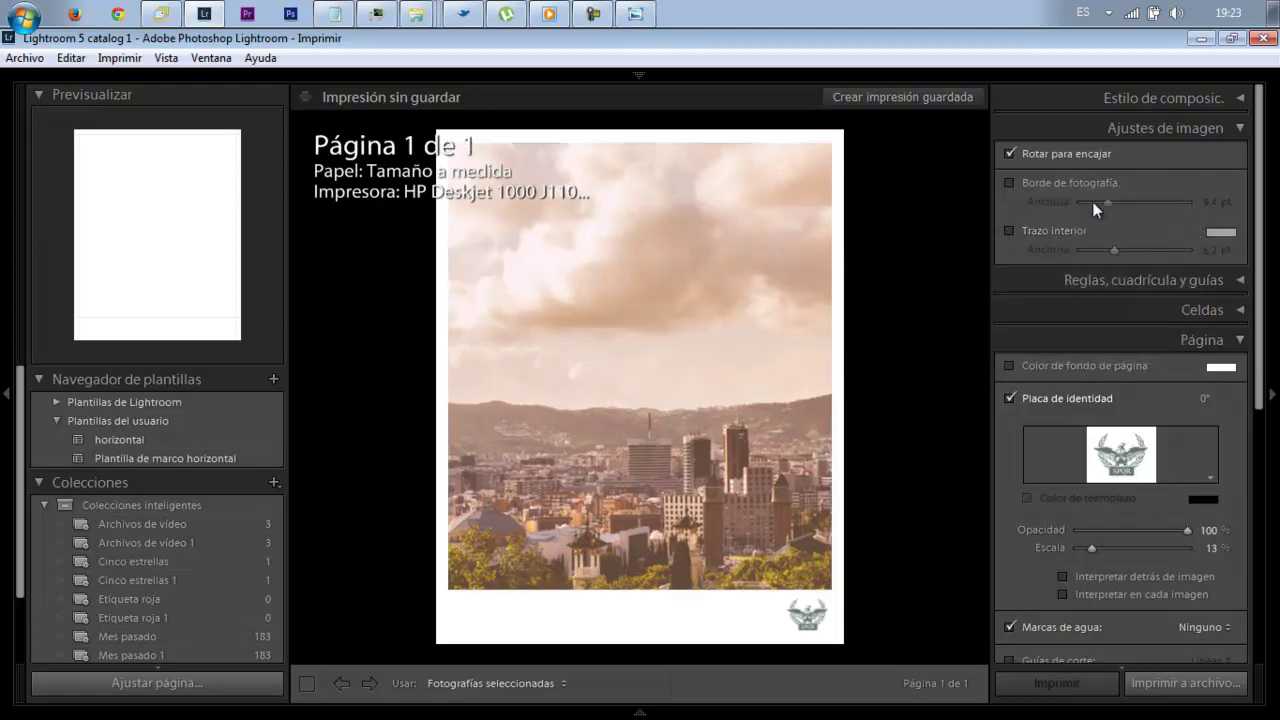
pyautogui.click(1240, 128)
# Save the vertical print to file as prueba 5.jpg, renumbering the prueba 4.jpg name
pyautogui.click(1236, 100)
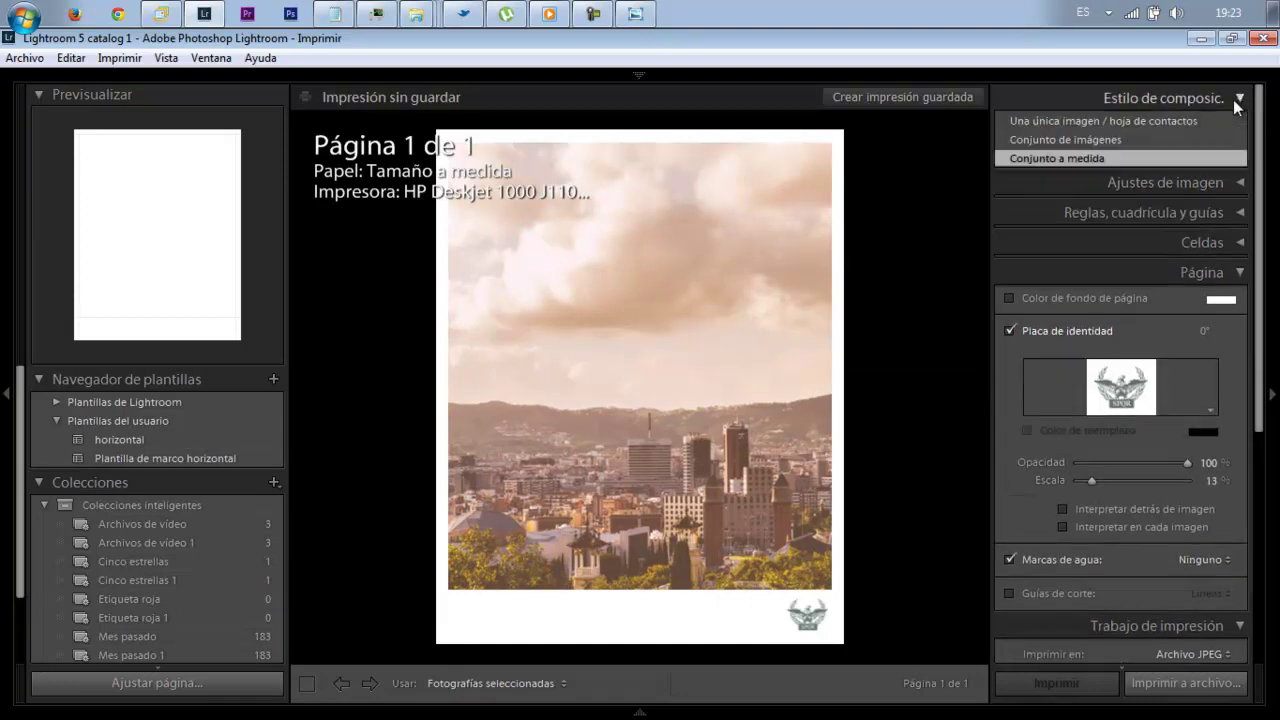
pyautogui.click(1235, 101)
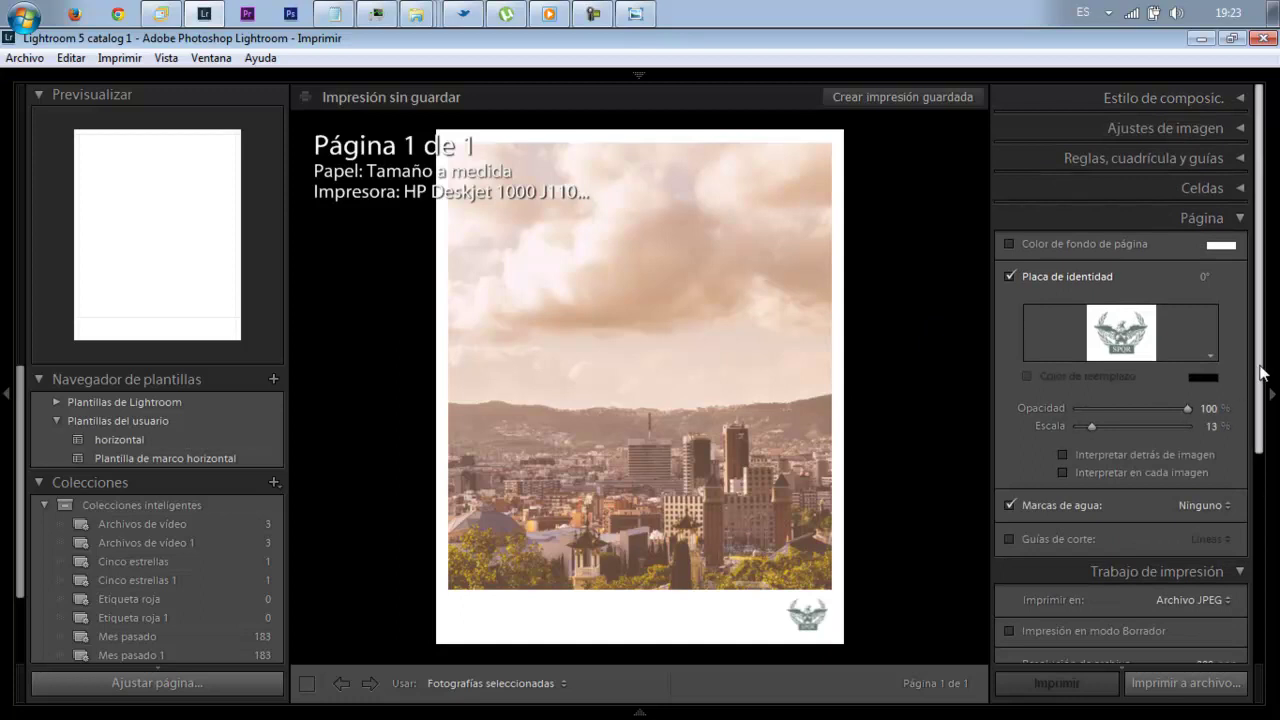
pyautogui.scroll(-5, 1262, 380)
pyautogui.click(1185, 683)
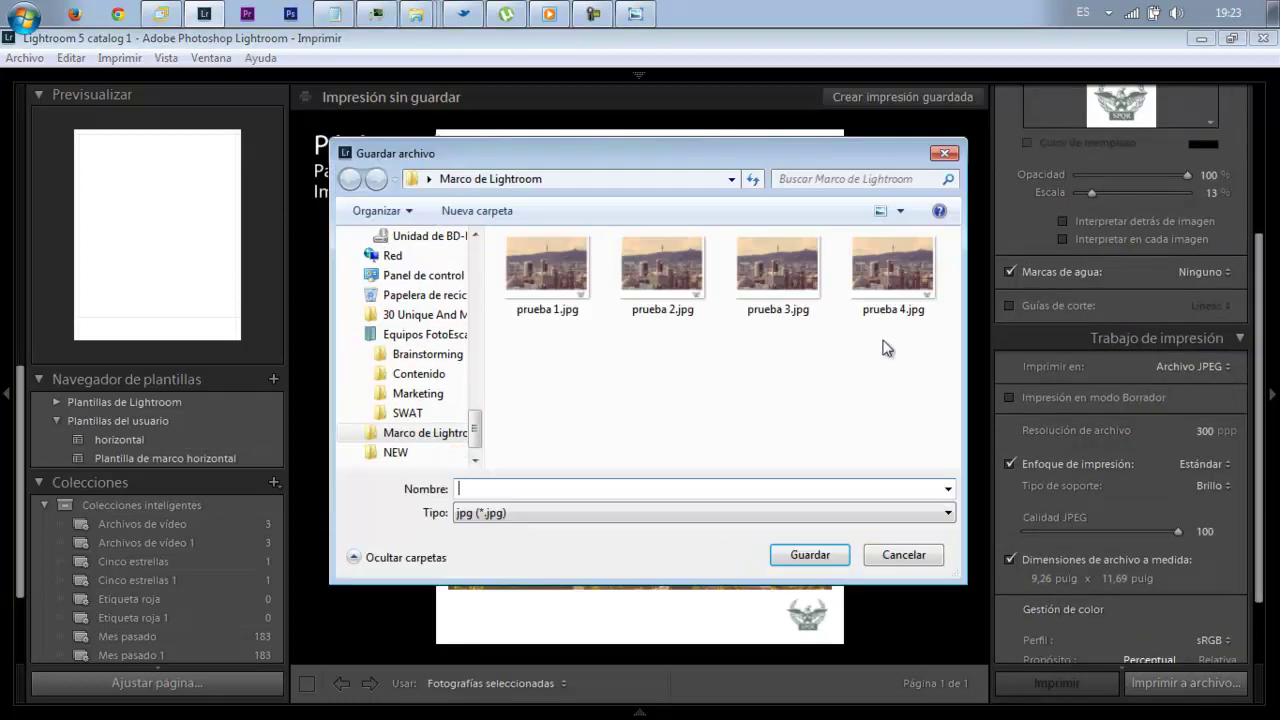
pyautogui.click(905, 290)
pyautogui.doubleClick(488, 489)
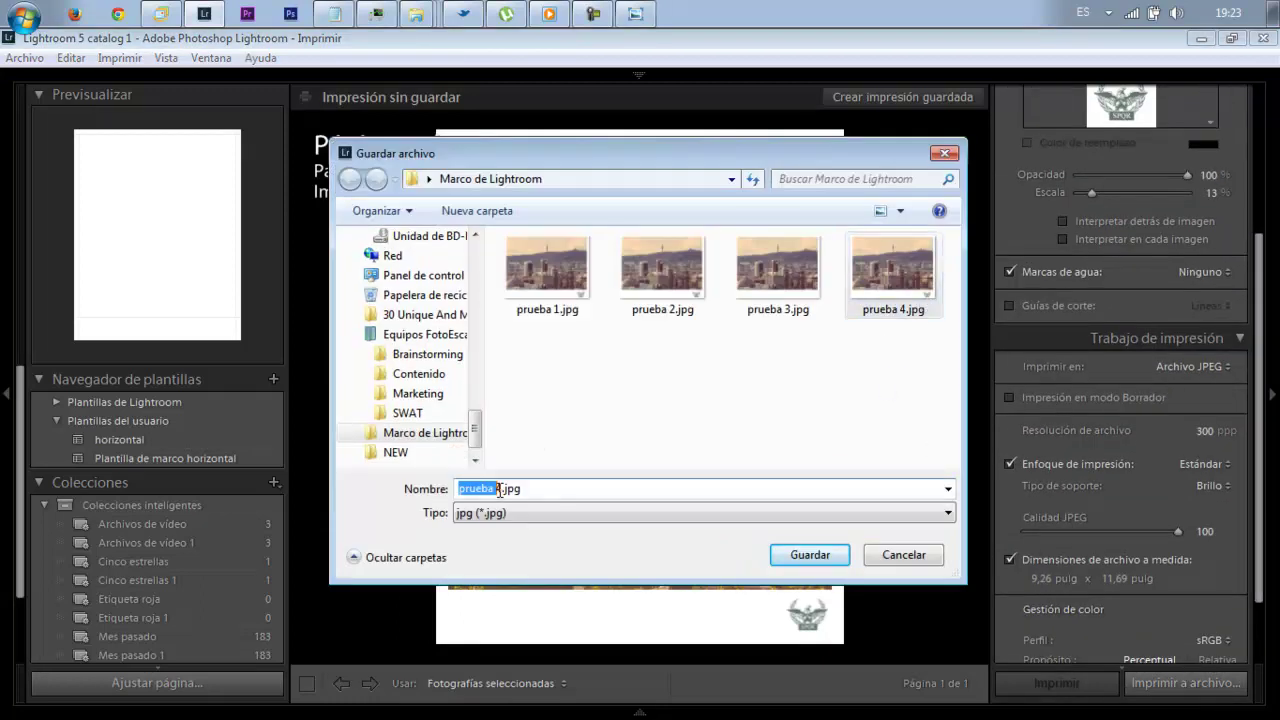
pyautogui.press('Right')
pyautogui.press('BackSpace')
pyautogui.write('5')
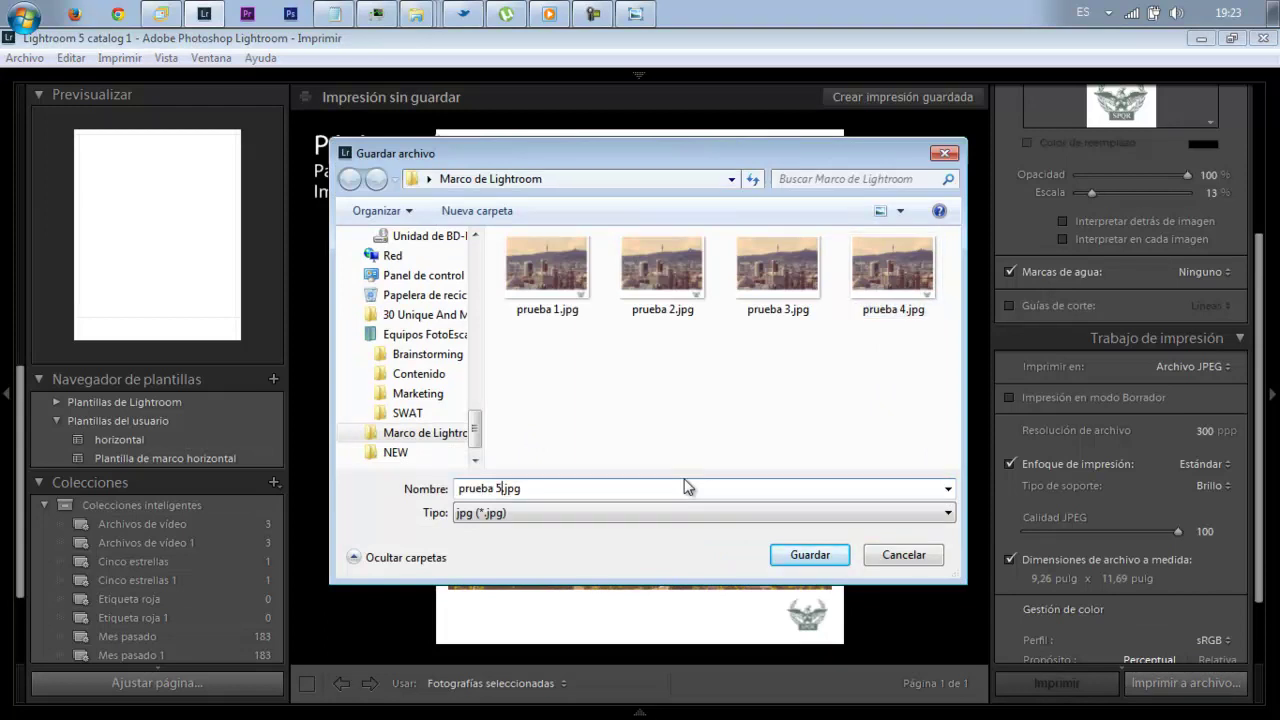
pyautogui.press('Return')
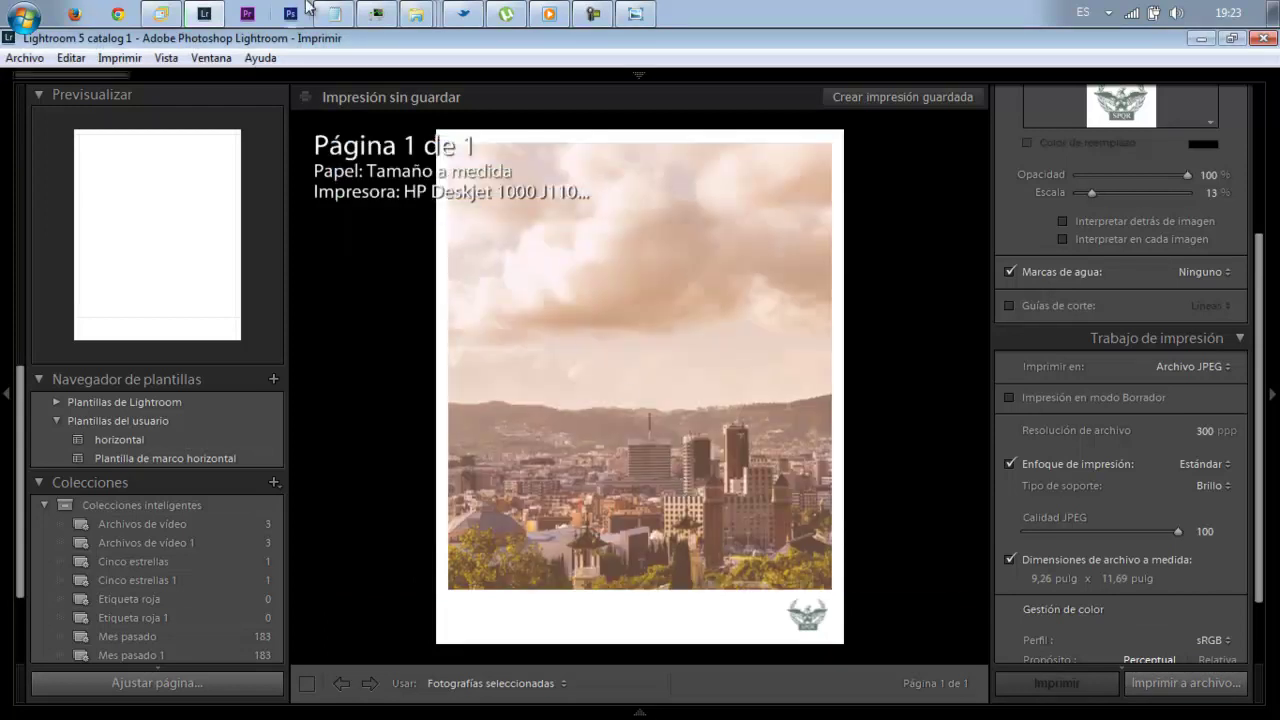
# Preview the exported prueba 5.jpg full screen in Windows Photo Viewer from the Marco de Lightroom folder
pyautogui.click(413, 16)
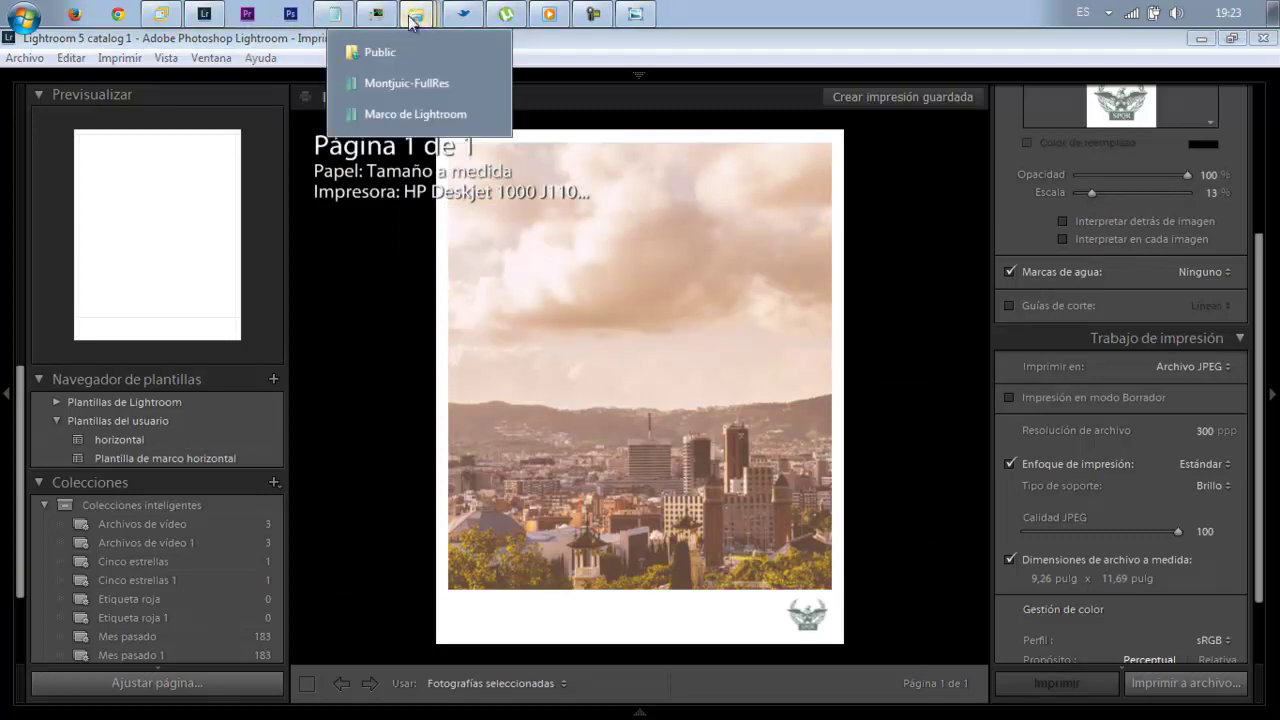
pyautogui.click(415, 110)
pyautogui.doubleClick(630, 200)
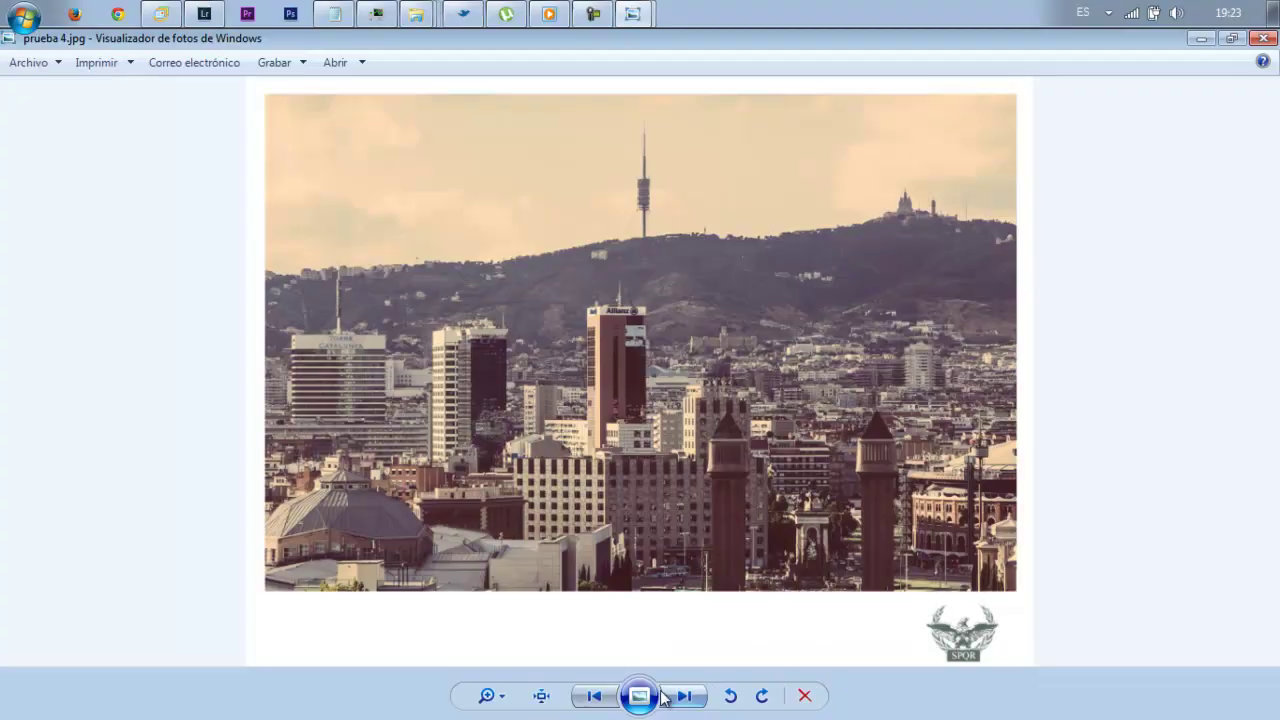
pyautogui.click(637, 694)
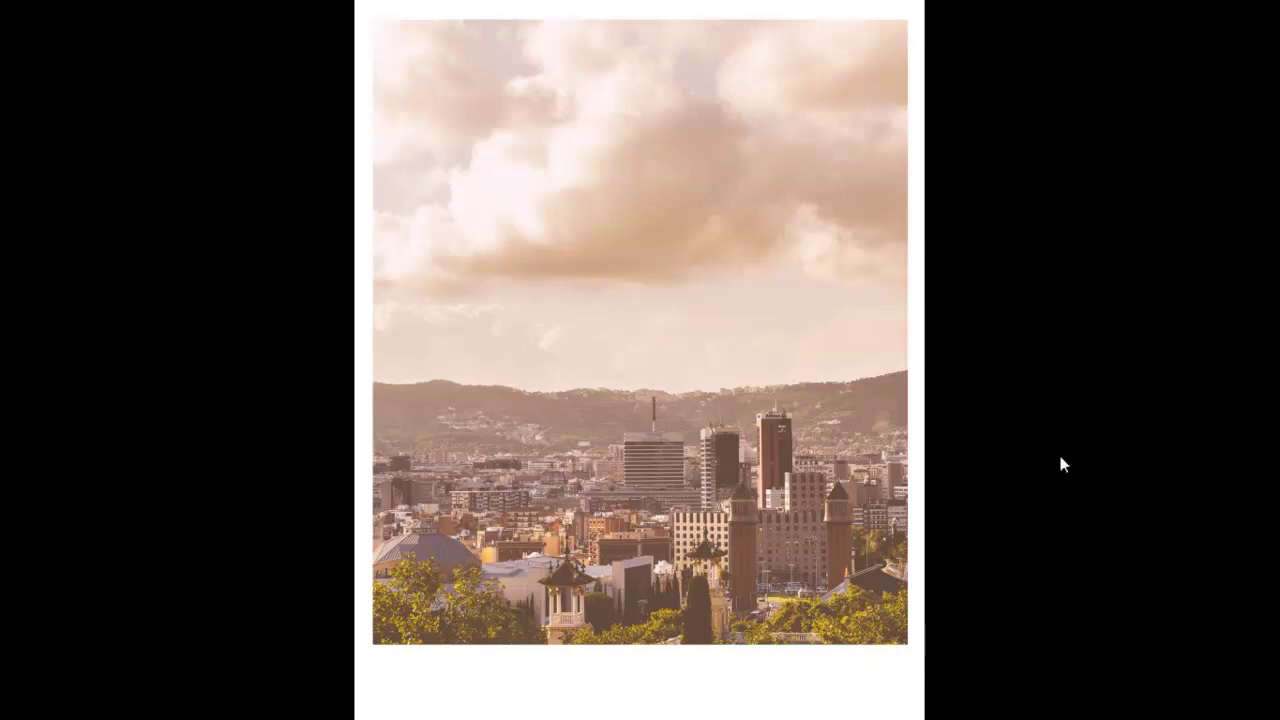
pyautogui.press('Escape')
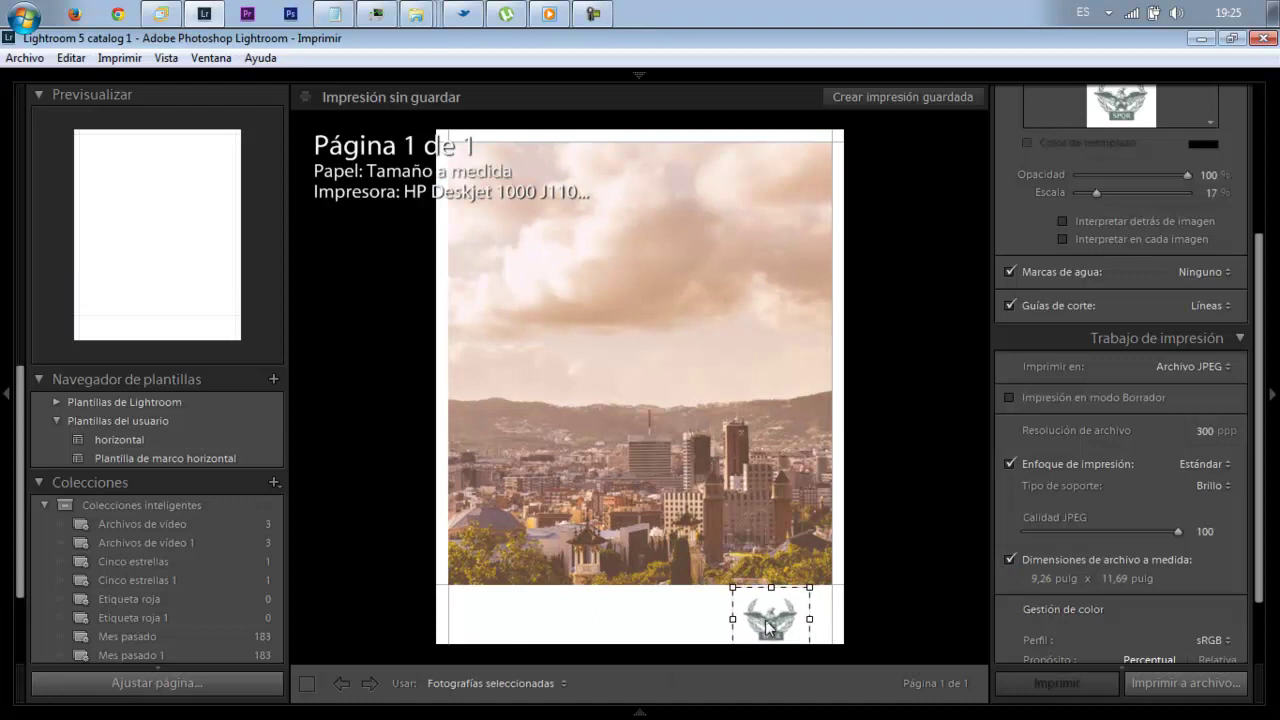
# Re-export the print as JPEG, replacing prueba 5.jpg, and check it in the Marco de Lightroom folder
pyautogui.click(1150, 683)
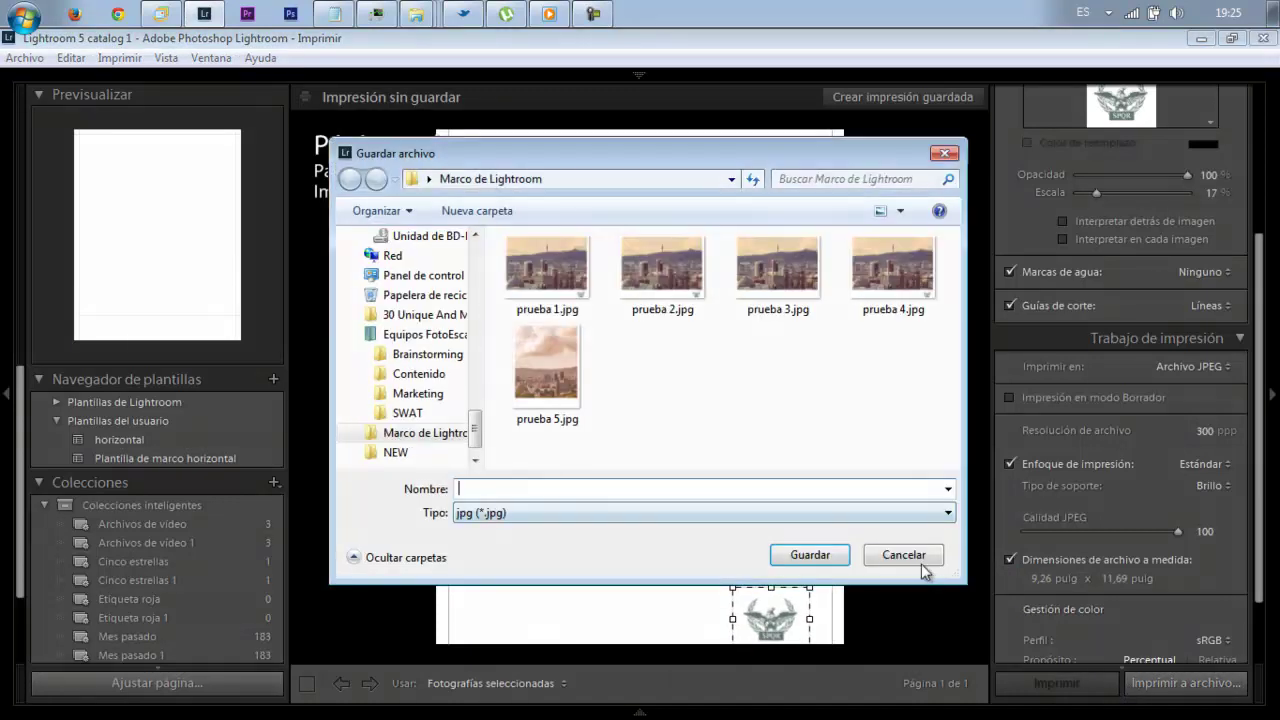
pyautogui.click(912, 558)
pyautogui.click(1180, 683)
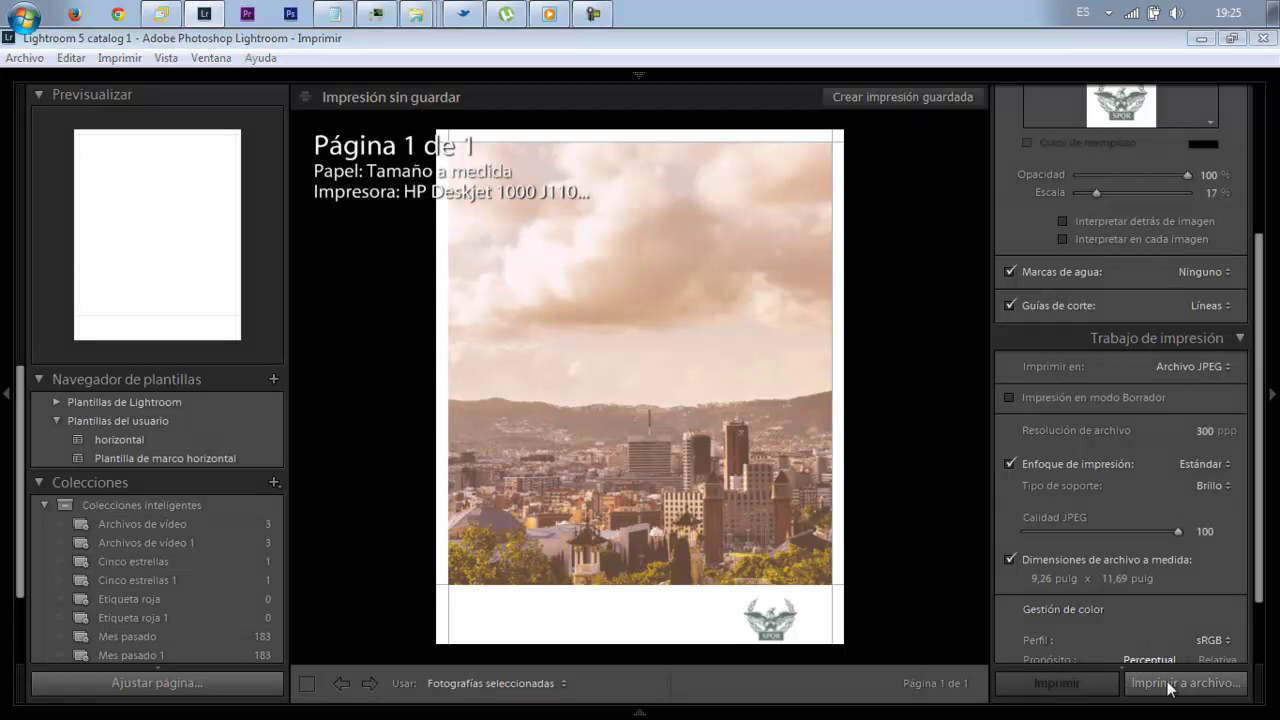
pyautogui.doubleClick(560, 375)
pyautogui.click(688, 388)
pyautogui.moveTo(416, 14)
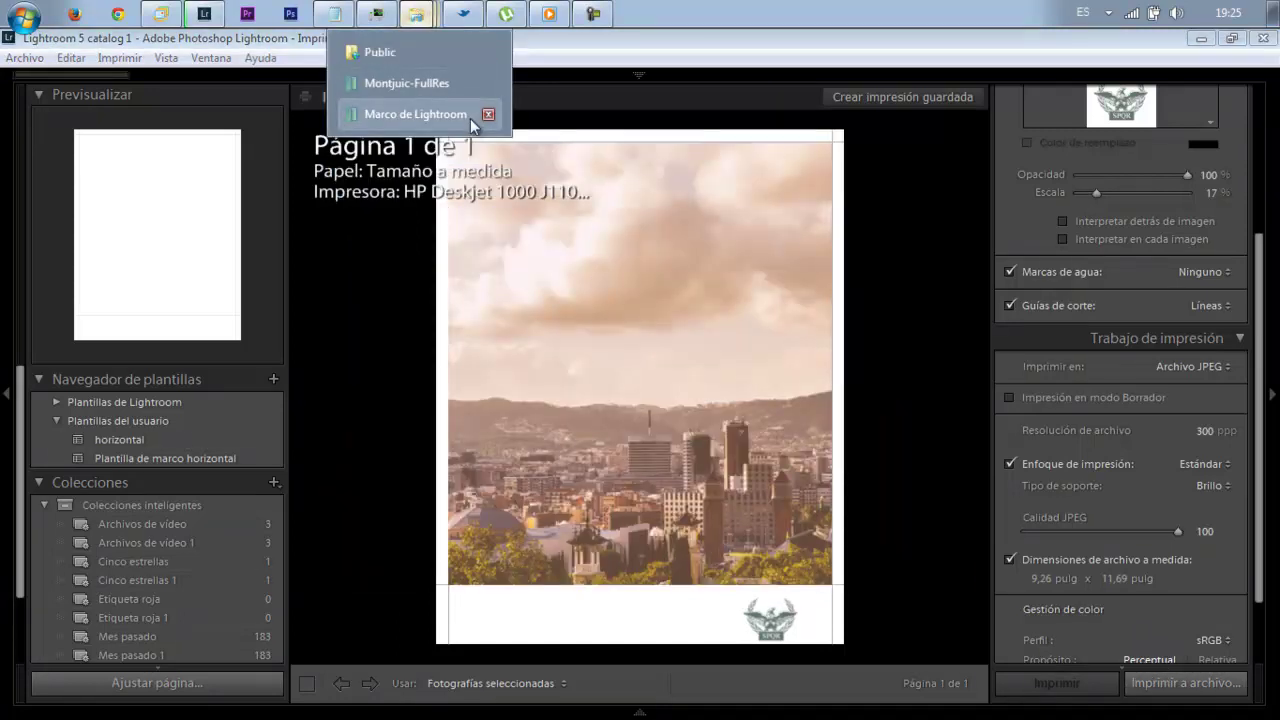
pyautogui.click(449, 118)
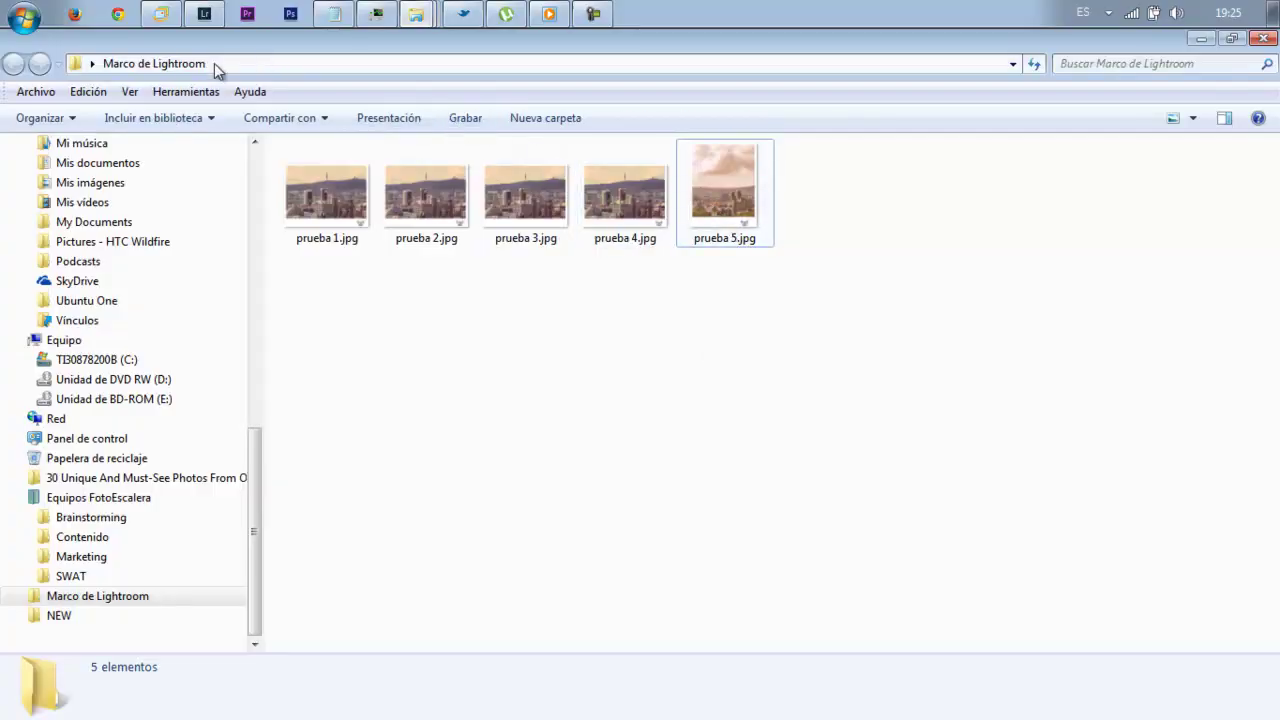
pyautogui.click(204, 13)
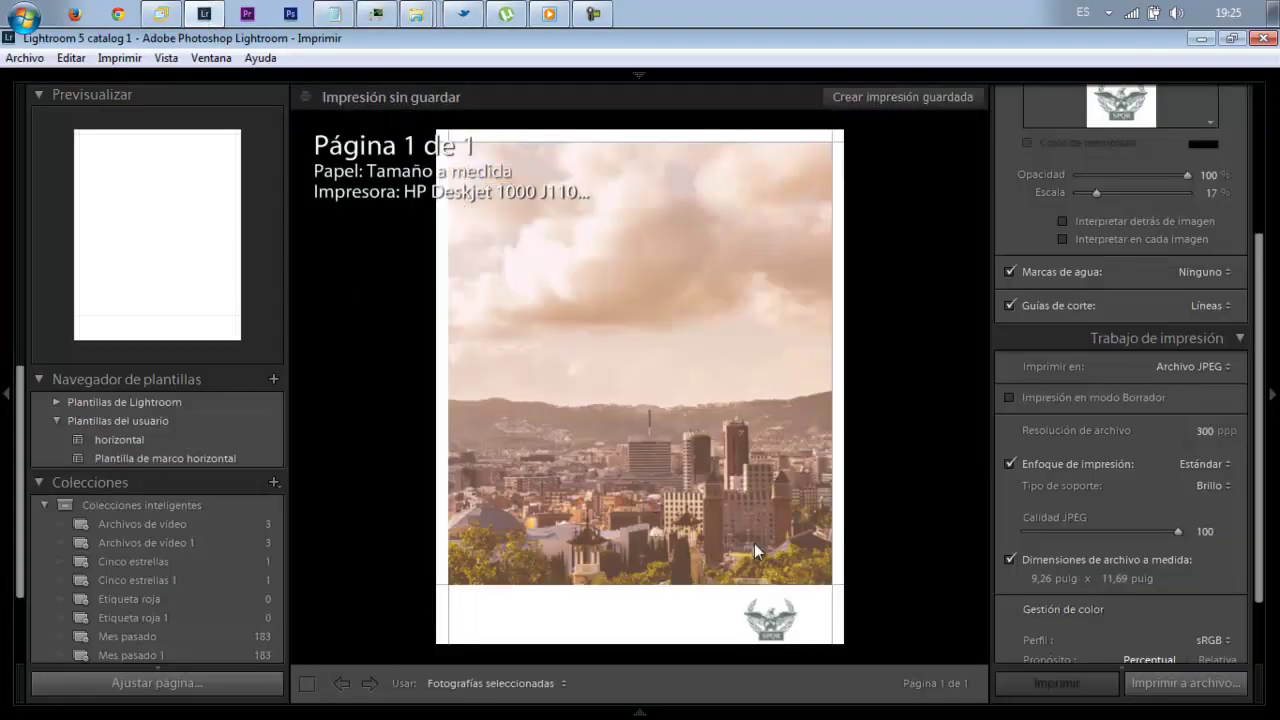
# Turn off Guías de corte, shift the SPQR identity plate slightly right, and start a new template
pyautogui.click(1011, 305)
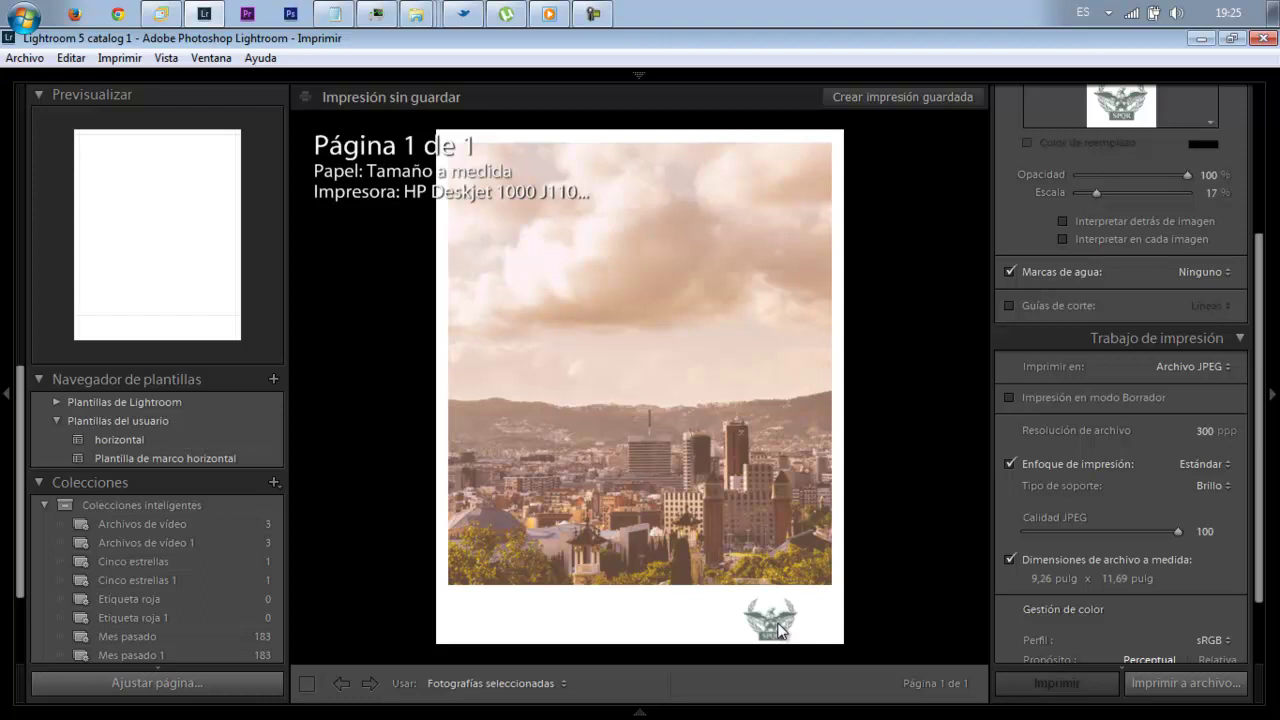
pyautogui.moveTo(779, 630); pyautogui.dragTo(797, 630)
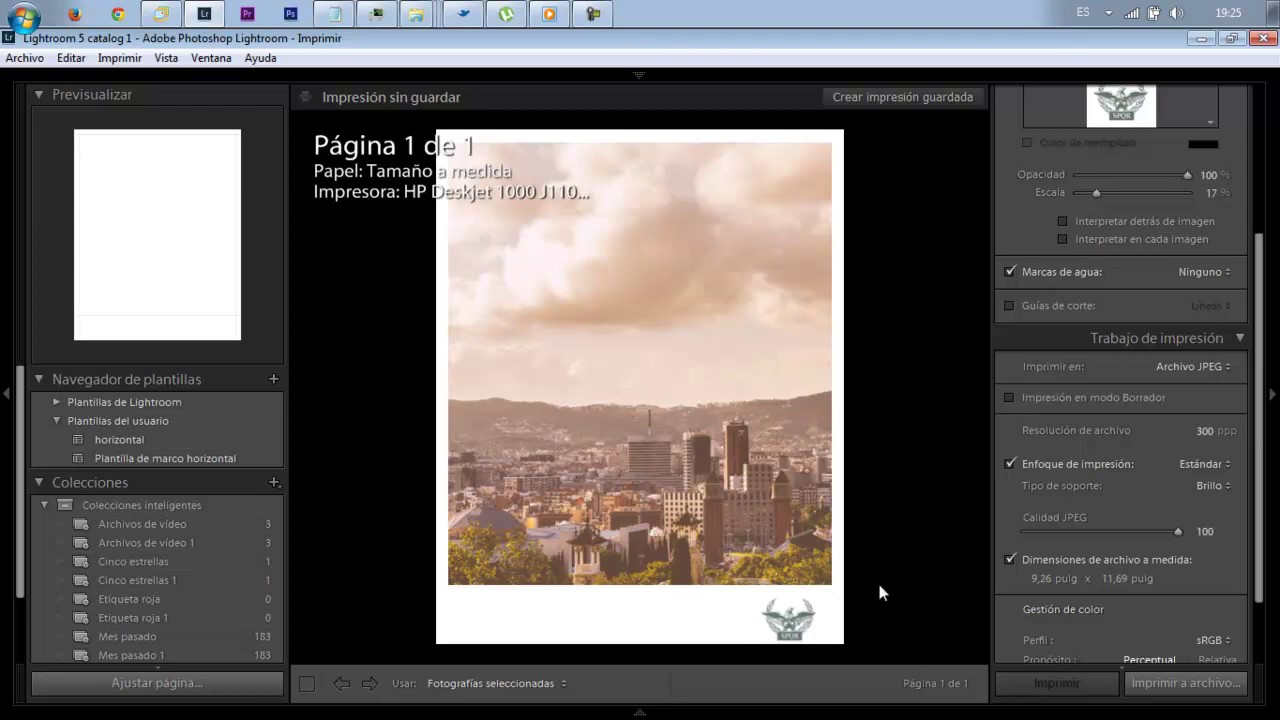
pyautogui.click(273, 380)
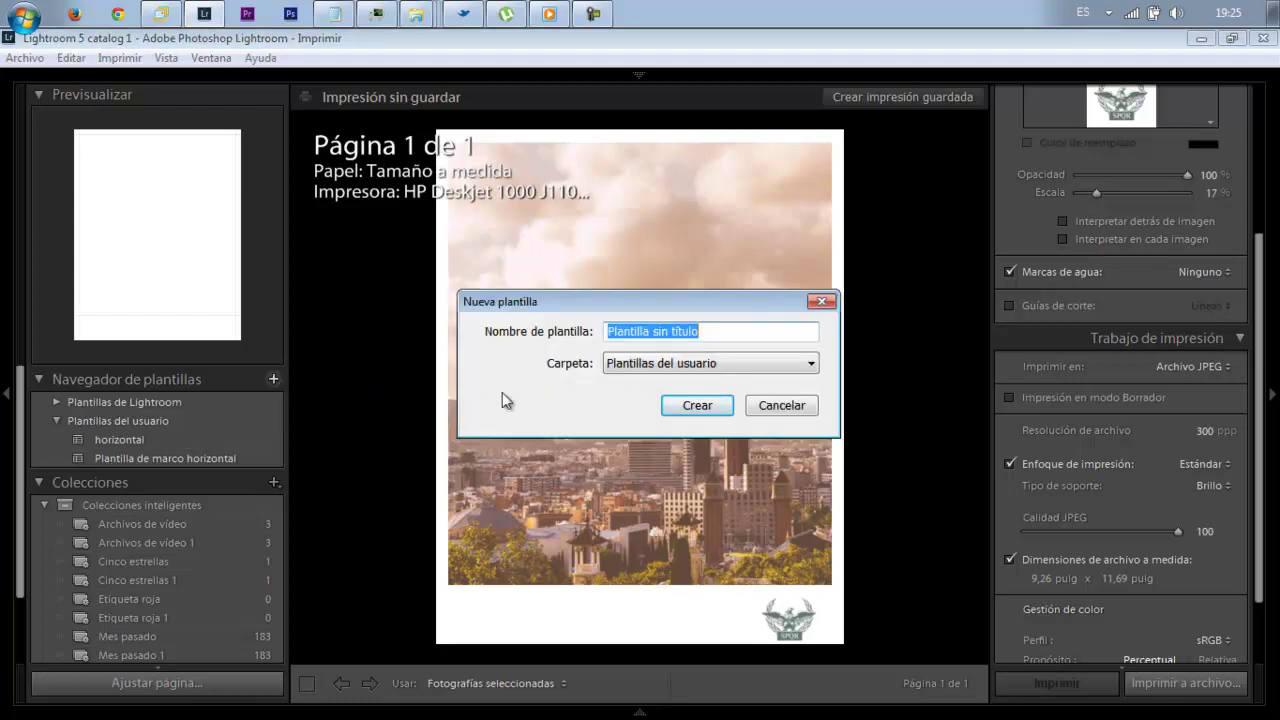
# Create the user template 'Plantilla de marco vertical' in Plantillas del usuario
pyautogui.write('Plant')
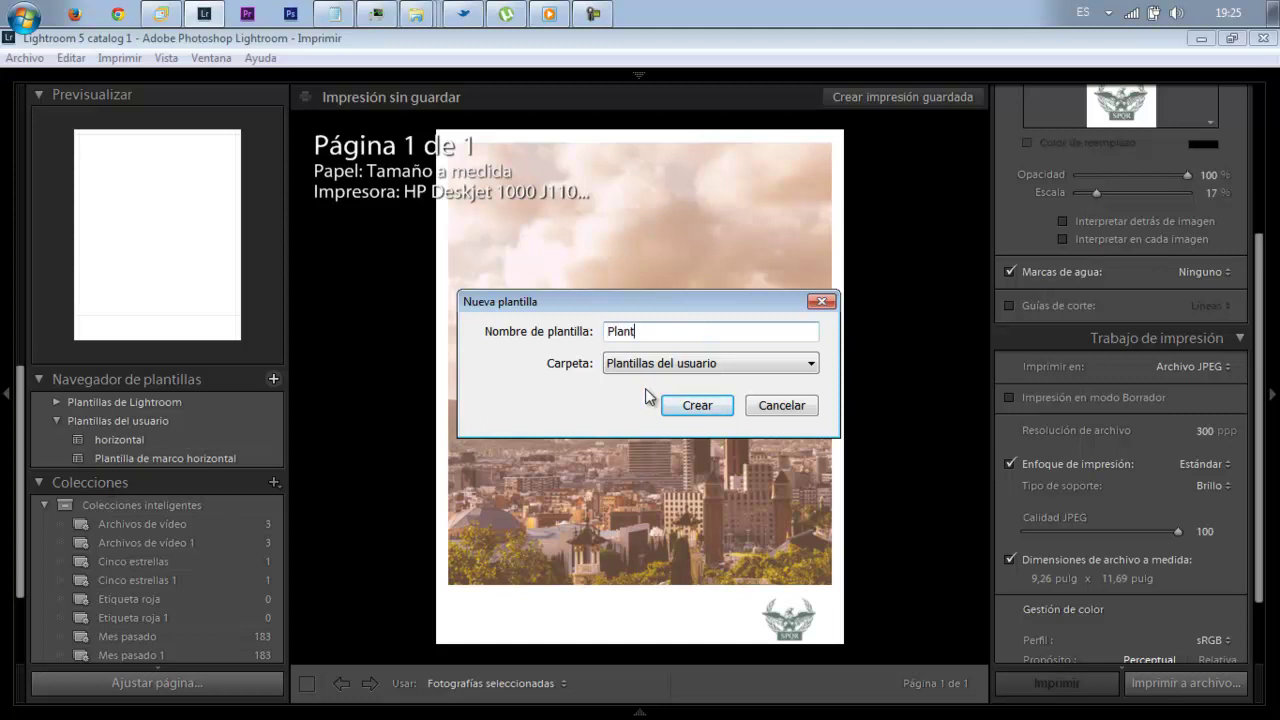
pyautogui.write('illa de marco')
pyautogui.write(' vertical')
pyautogui.press('Return')
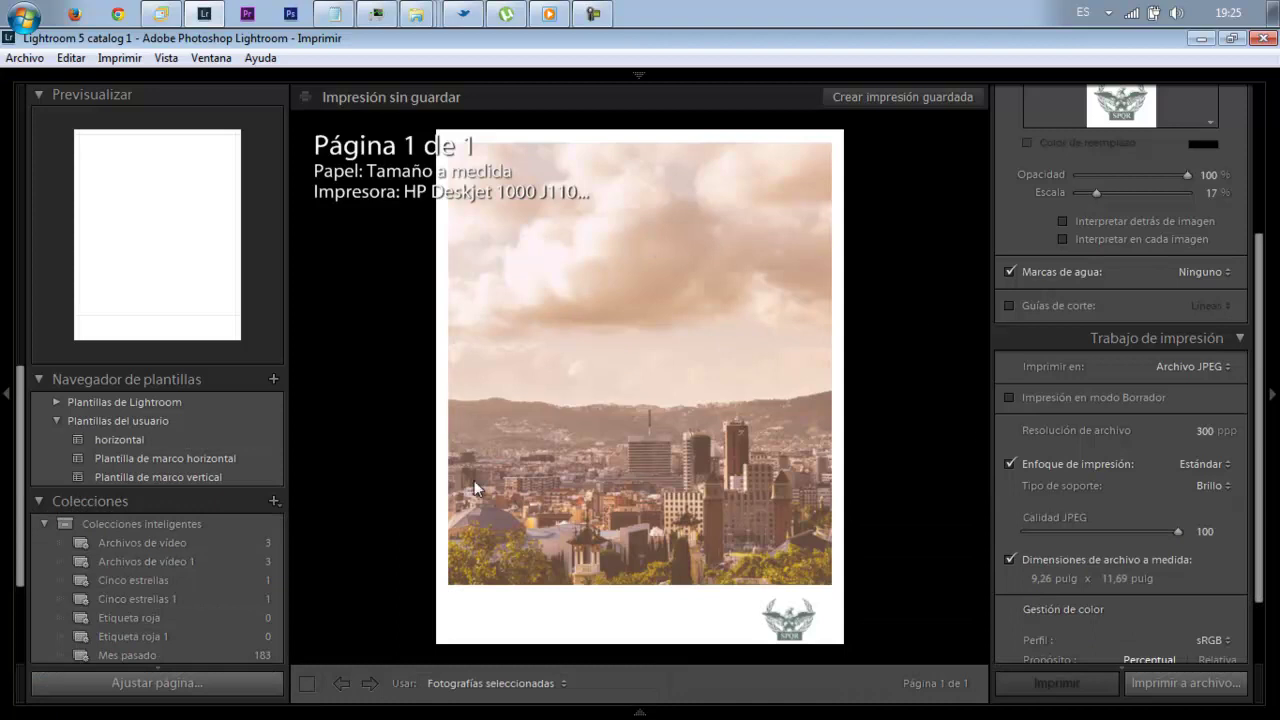
# Apply Plantilla de marco horizontal, then switch to Plantilla de marco vertical
pyautogui.click(186, 459)
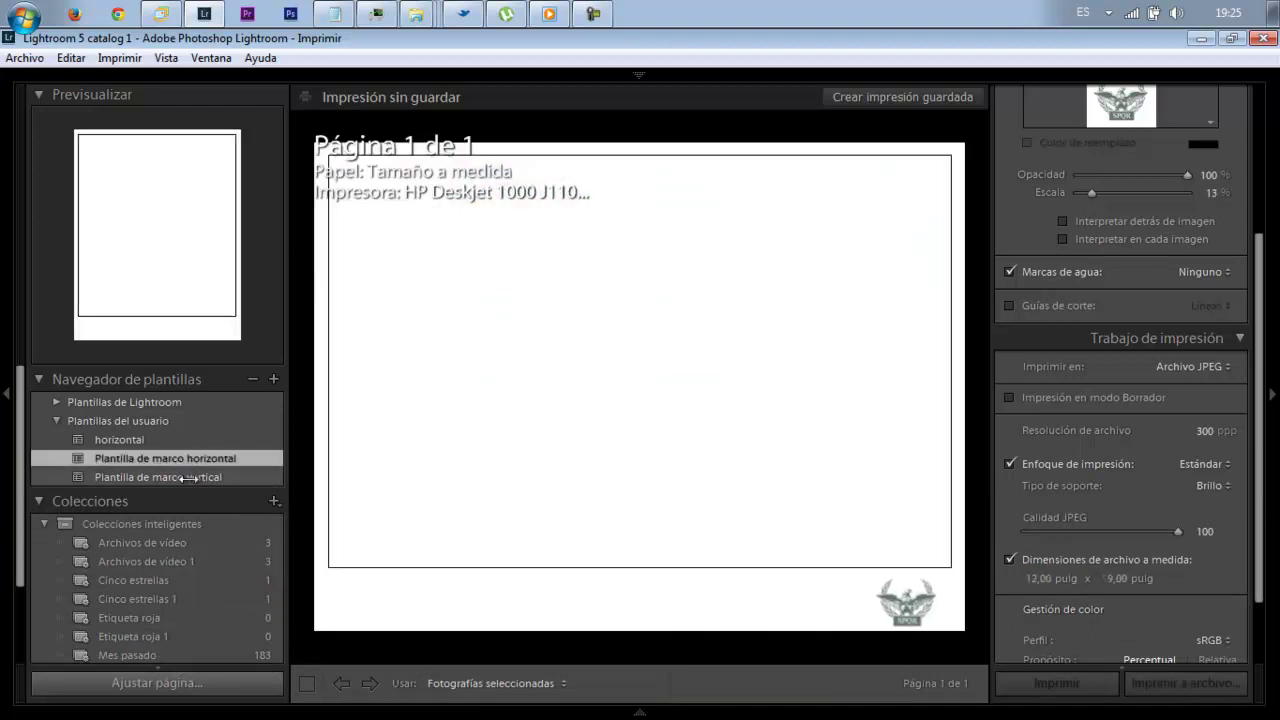
pyautogui.click(188, 478)
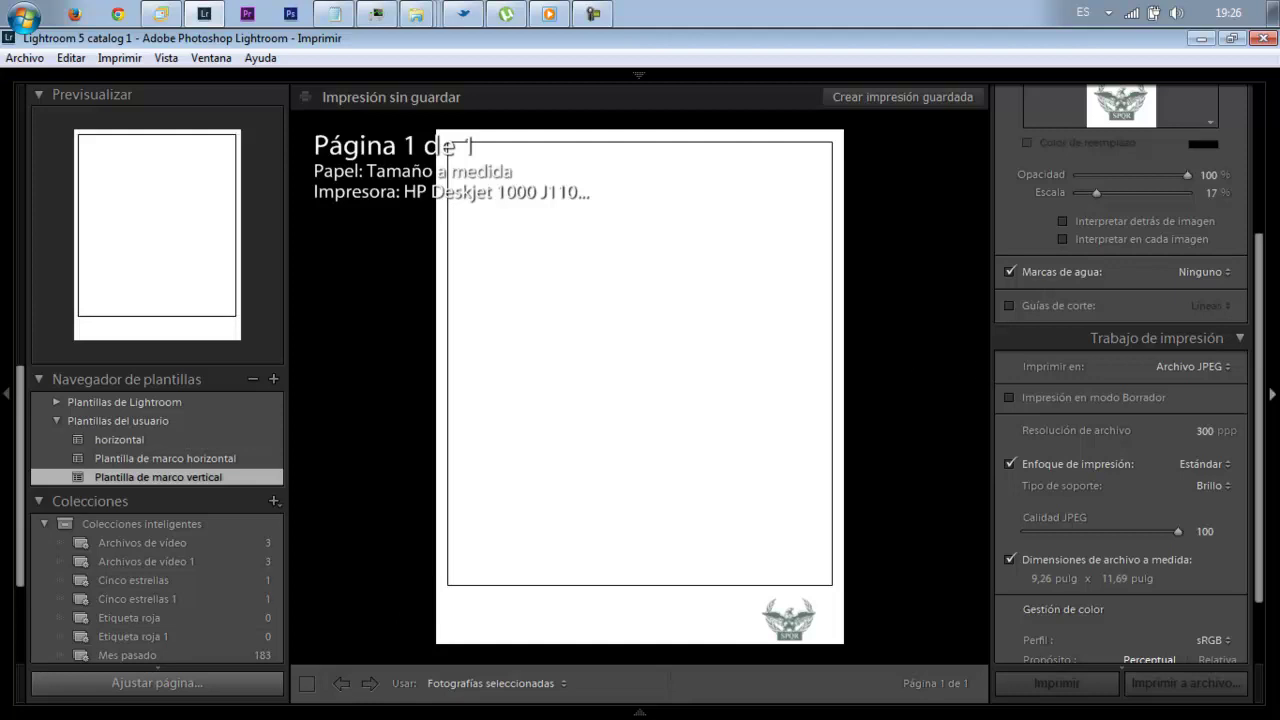
pyautogui.scroll(3, 1268, 373)
pyautogui.scroll(2, 1268, 373)
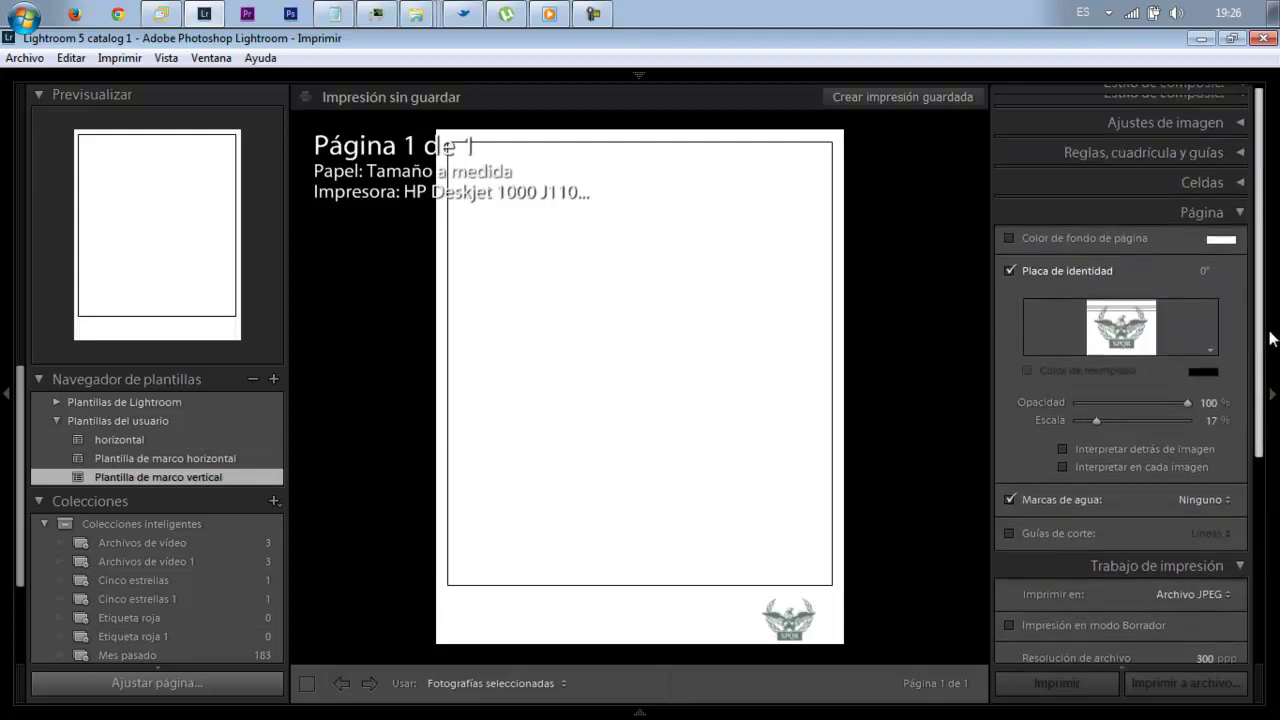
pyautogui.scroll(1, 1268, 330)
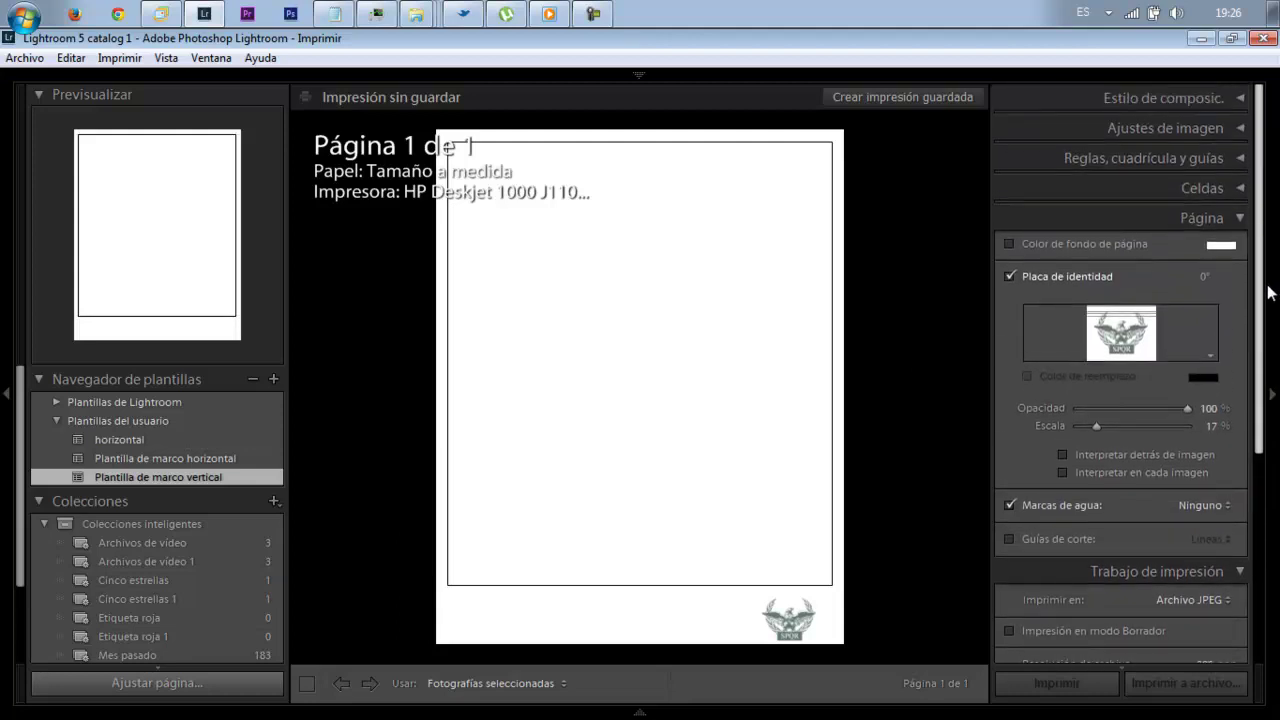
pyautogui.scroll(-5, 1268, 305)
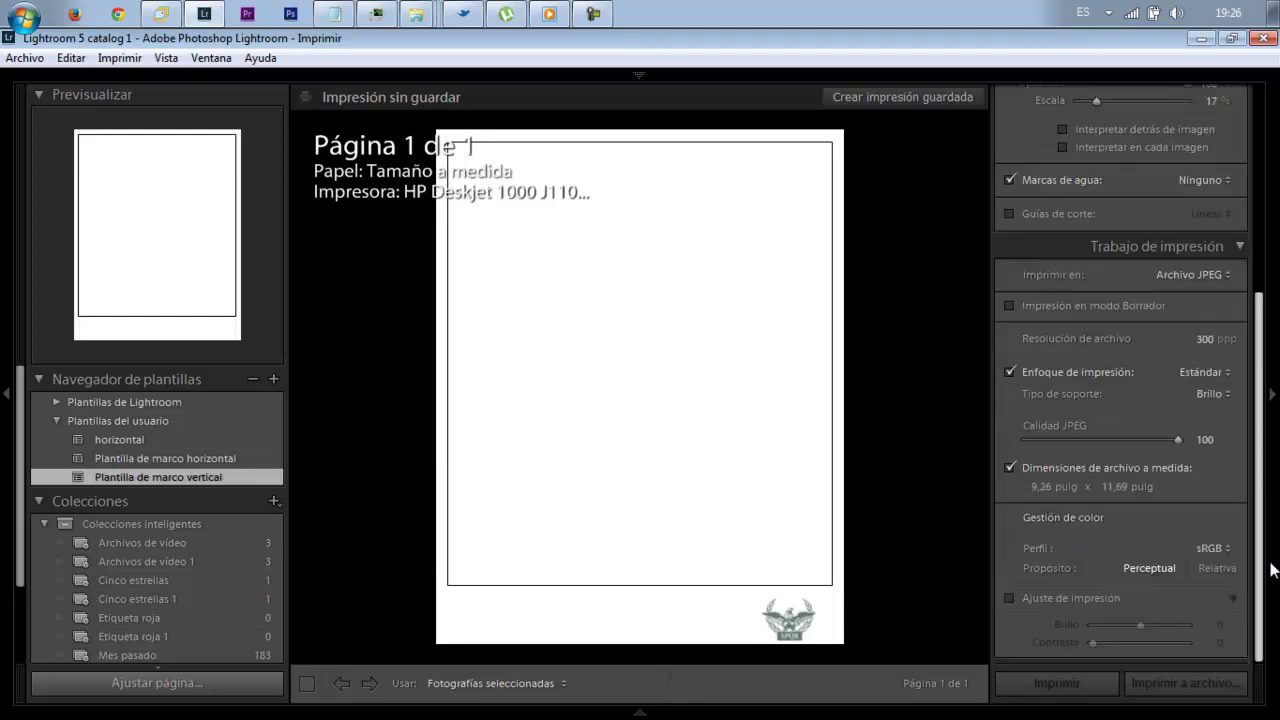